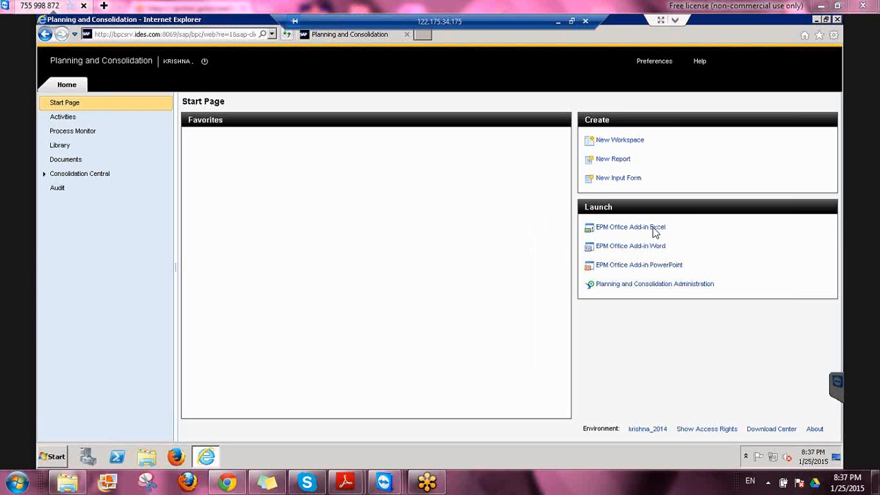
# - Launch the EPM Office Add-in for Excel and connect it to the PLANNING_NOV2014 model
pyautogui.click(655, 232)
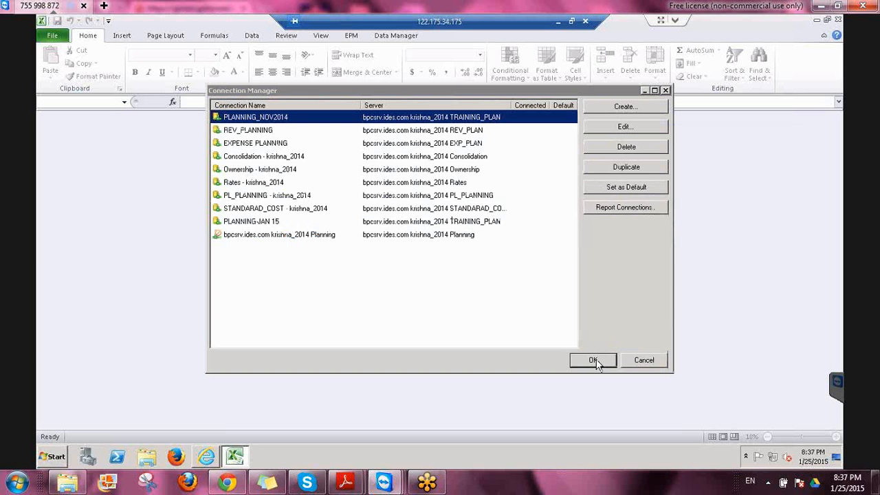
pyautogui.click(593, 360)
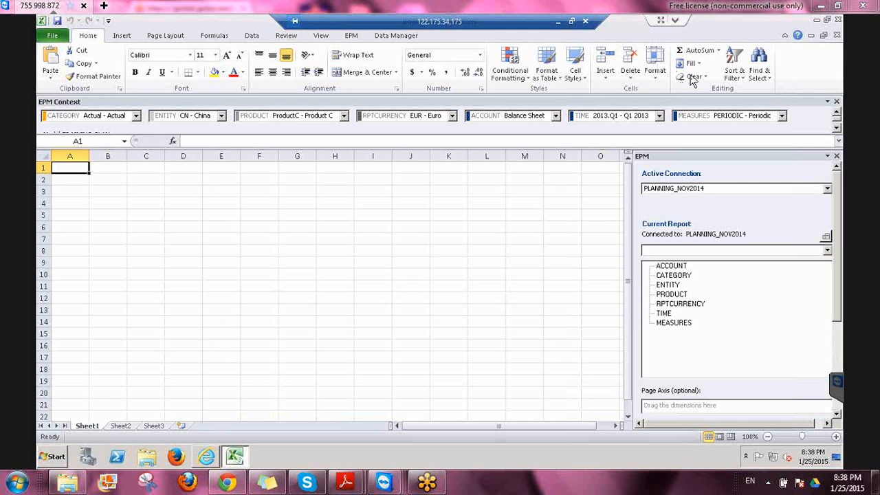
pyautogui.click(408, 259)
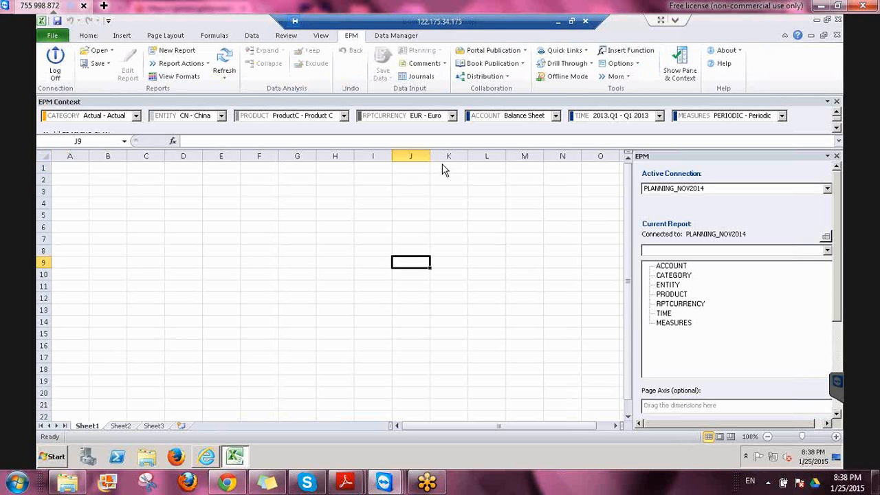
pyautogui.click(637, 65)
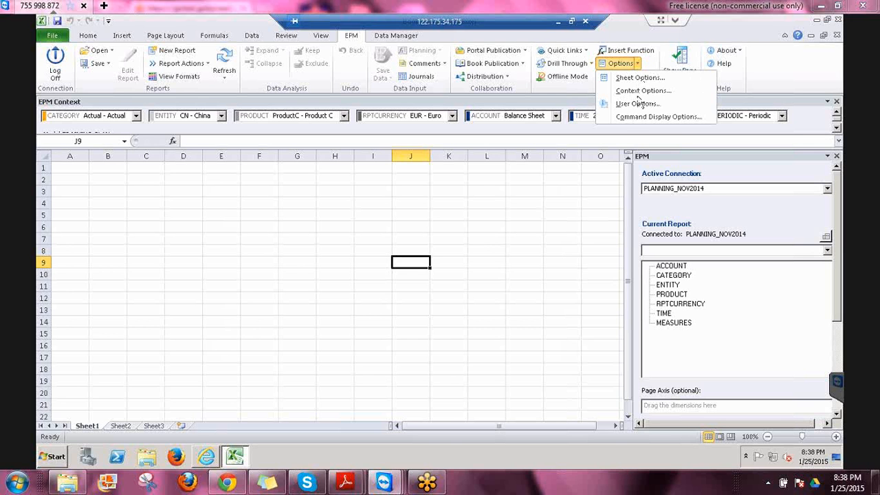
pyautogui.click(521, 195)
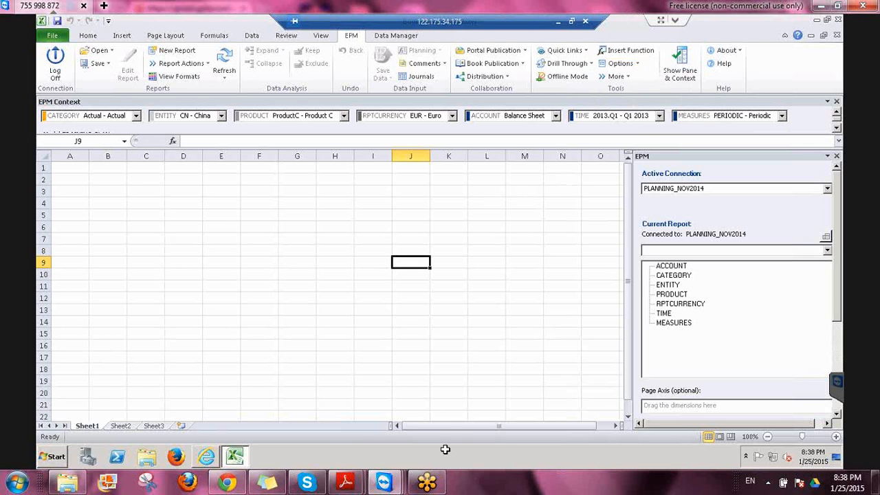
# - Browse the available EPM functions by starting an =epm formula in cell H6, and discard the entry
pyautogui.click(341, 228)
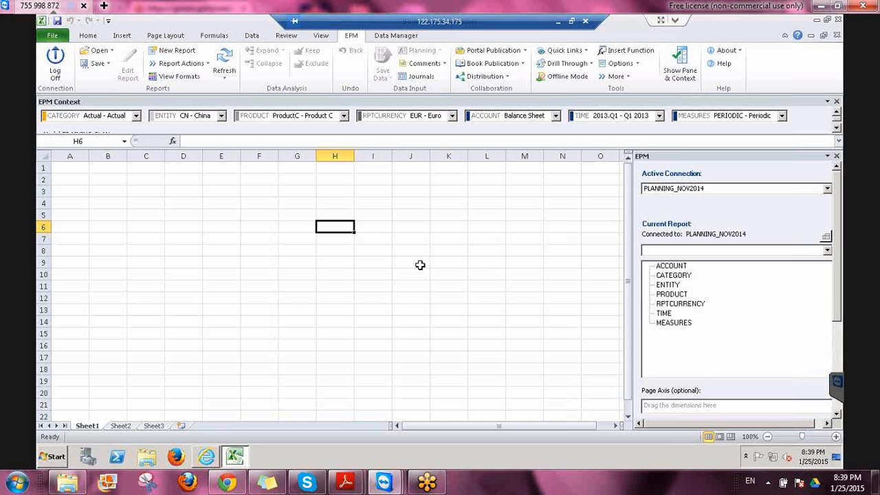
pyautogui.write('=e')
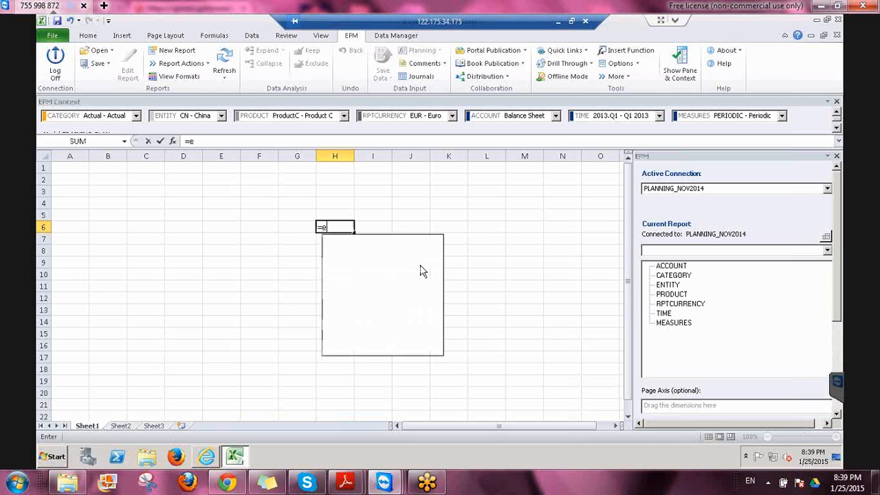
pyautogui.write('pm')
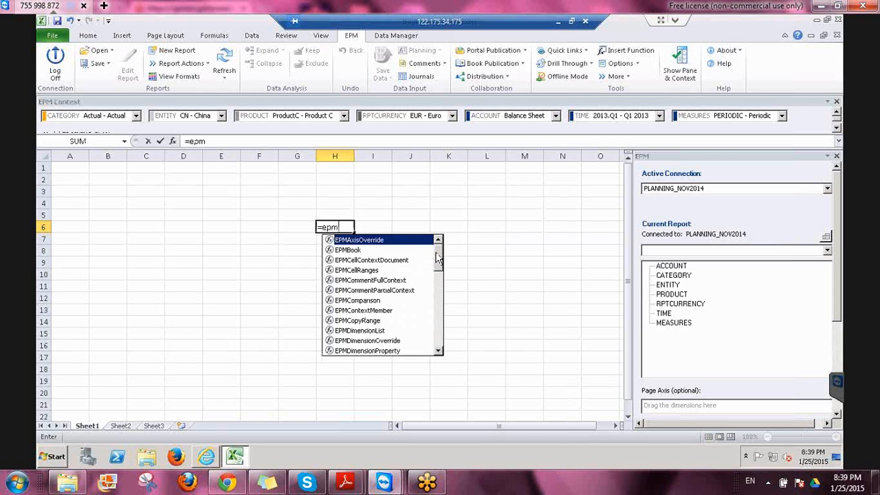
pyautogui.moveTo(437, 269); pyautogui.dragTo(439, 338)
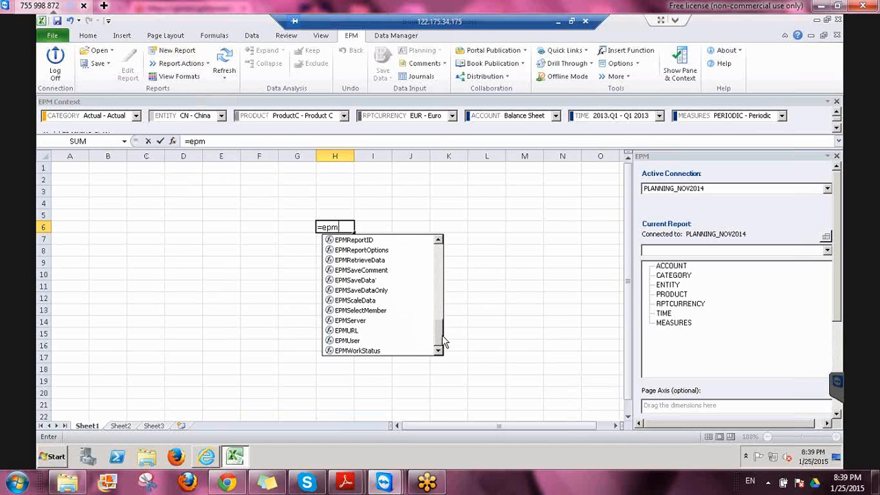
pyautogui.moveTo(436, 259); pyautogui.dragTo(436, 244)
pyautogui.click(438, 249)
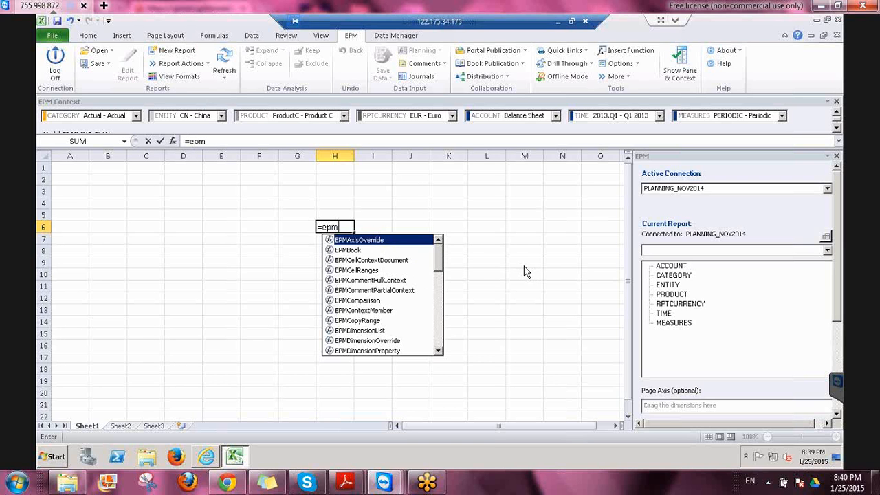
pyautogui.press('Escape')
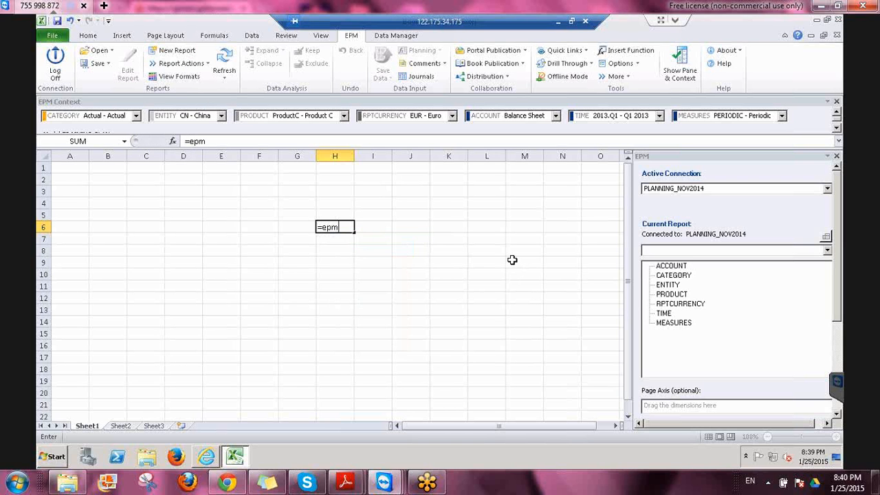
pyautogui.press('Escape')
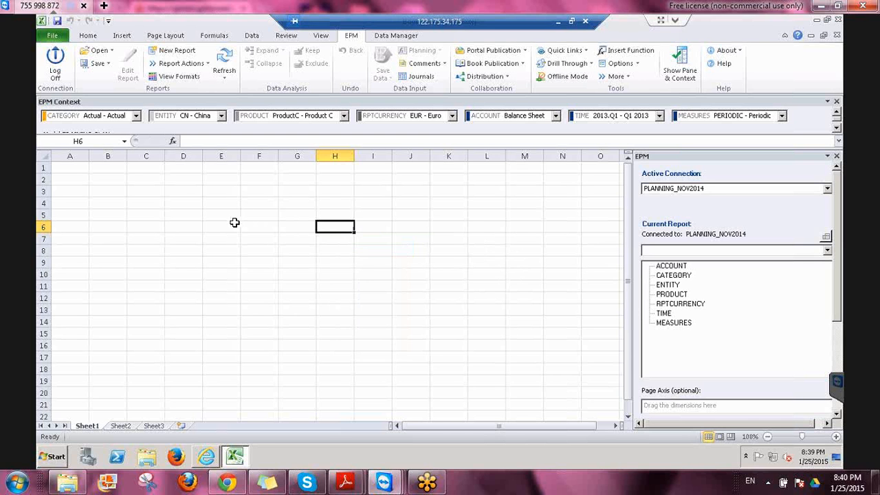
# - Enter MAY as the current month in cell F8
pyautogui.press('Left')
pyautogui.press('Left')
pyautogui.press('Left')
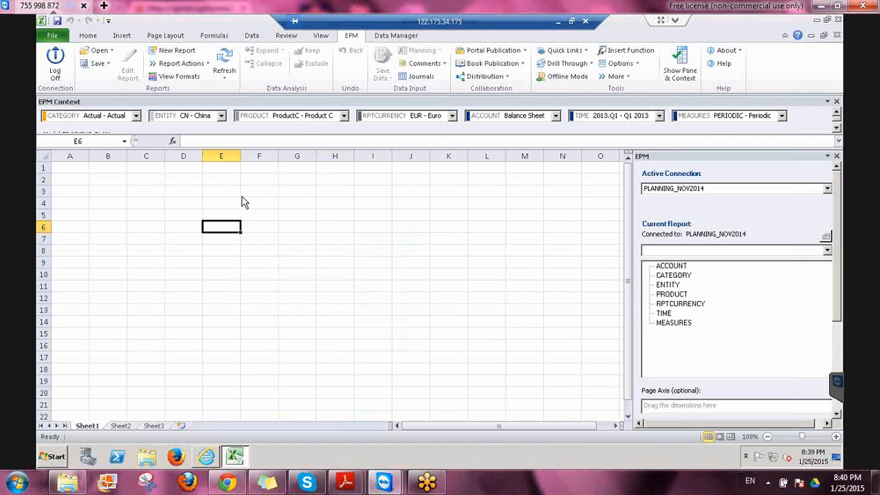
pyautogui.click(273, 246)
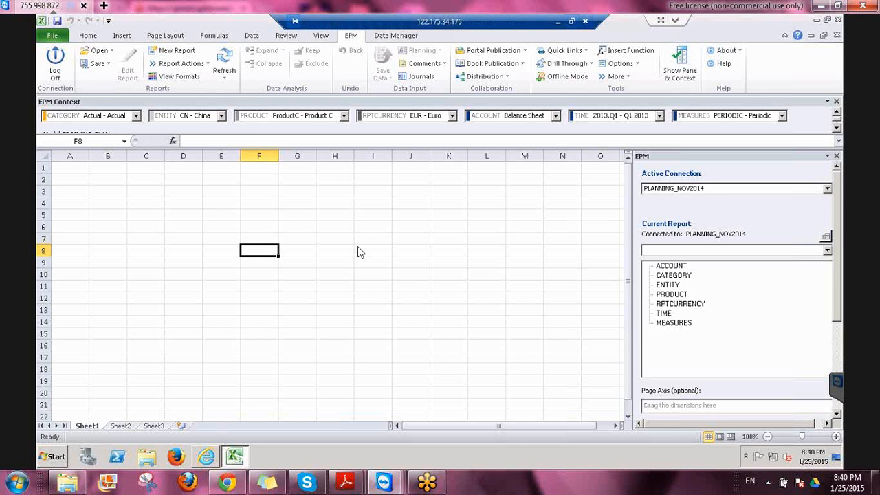
pyautogui.write('MAY')
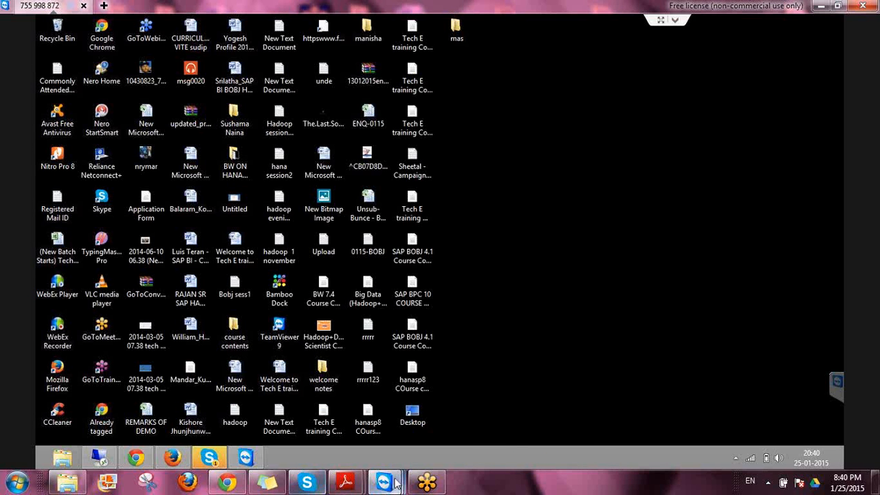
pyautogui.moveTo(395, 482)
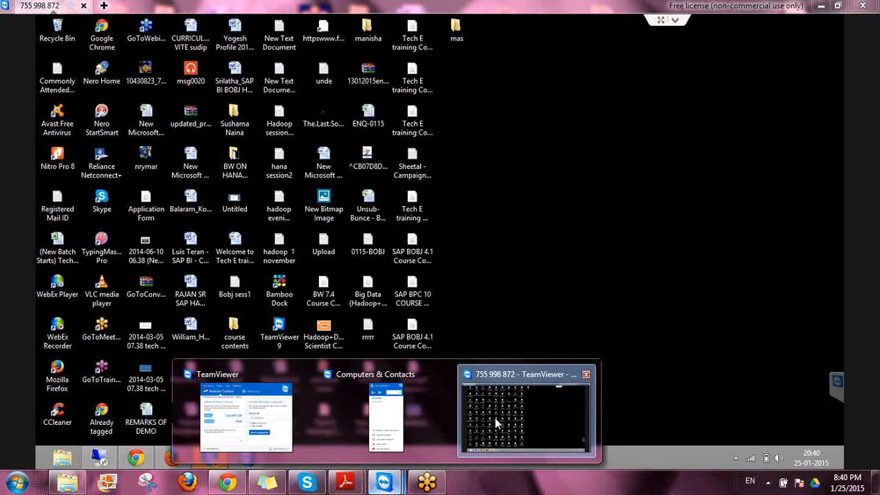
pyautogui.click(495, 418)
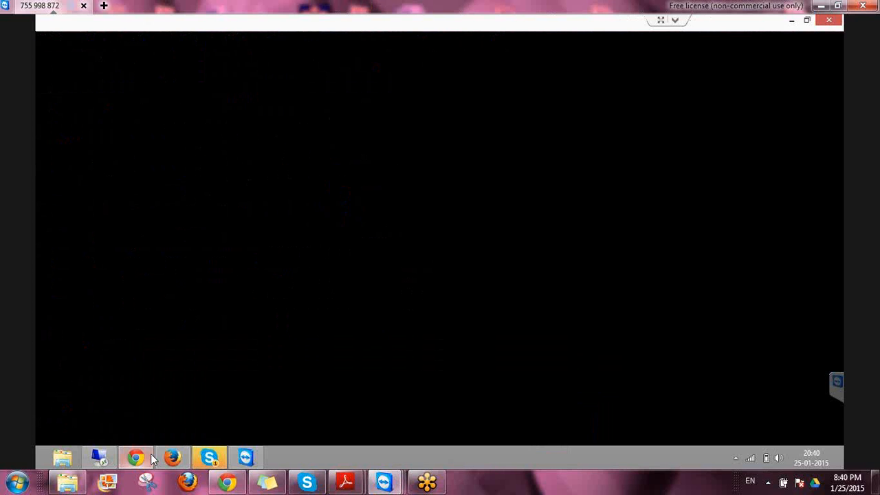
pyautogui.click(151, 458)
pyautogui.click(167, 22)
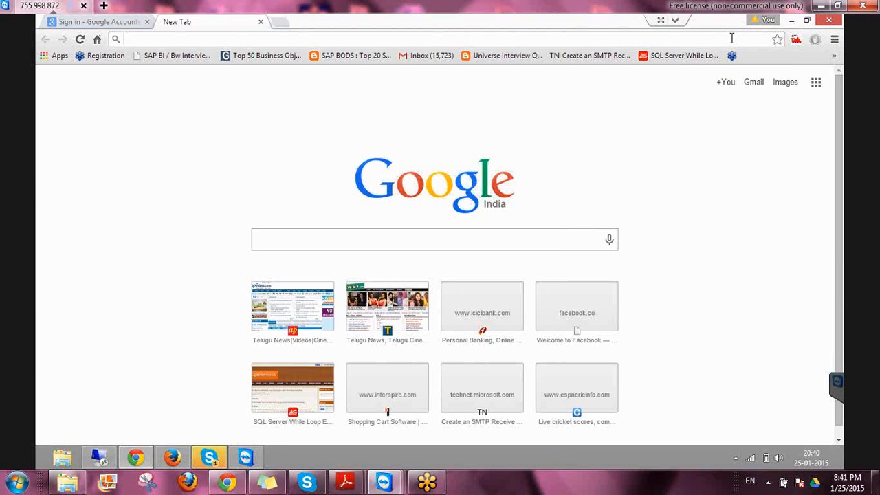
pyautogui.click(99, 458)
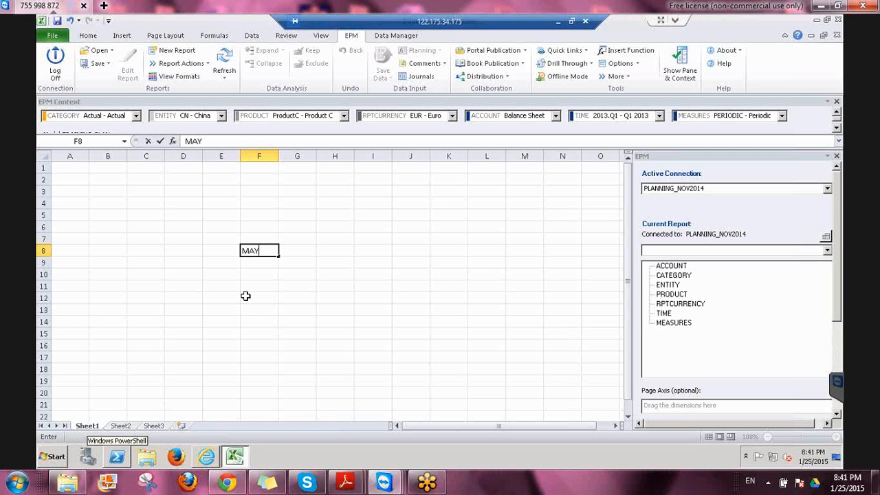
# - Enter the month ranges JAN-Apr in cell E10 and May-Dec in cell G10
pyautogui.write('JAN-Apr')
pyautogui.press('Return')
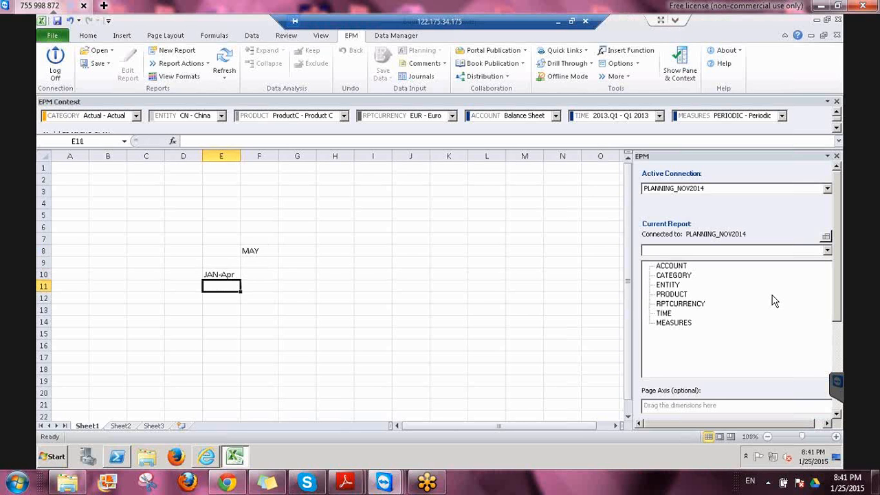
pyautogui.press('Up')
pyautogui.press('Right')
pyautogui.press('Right')
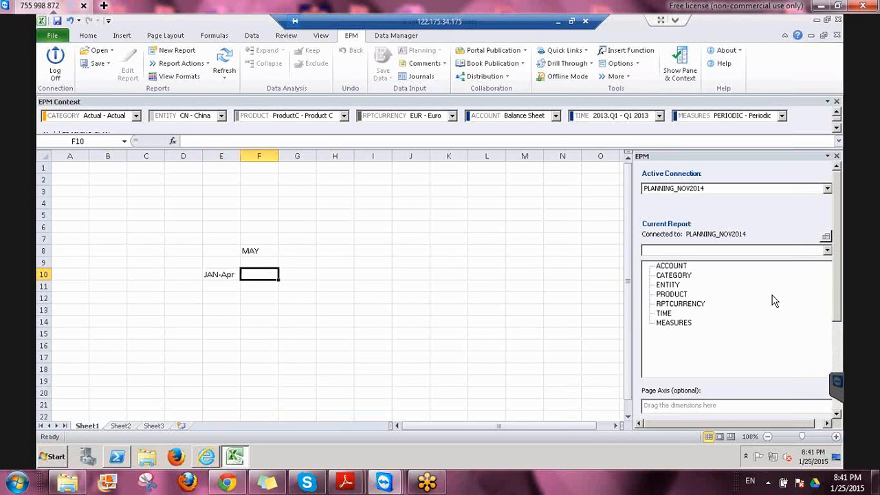
pyautogui.write('Ma')
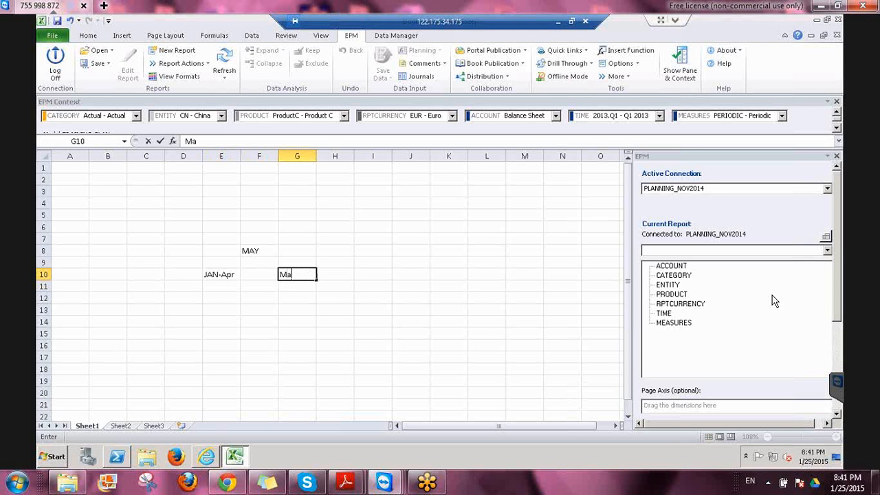
pyautogui.write('y-Dec')
pyautogui.press('Return')
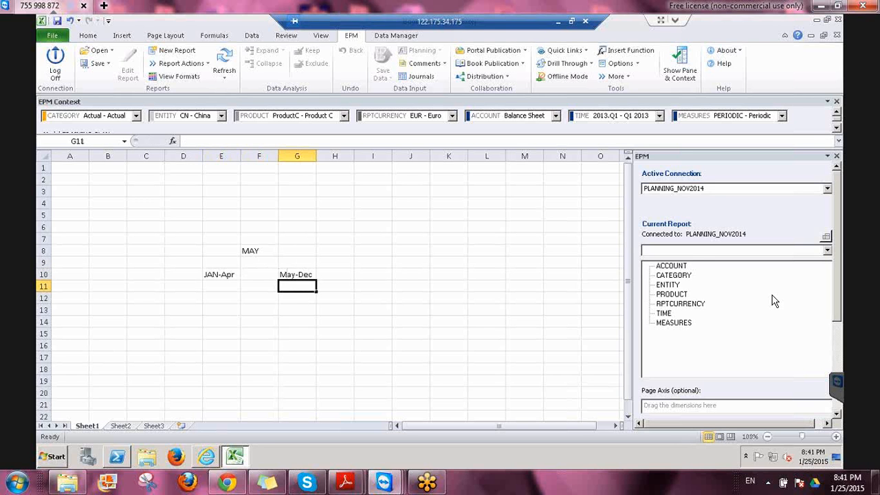
# - List the labels Plan, Budgeting and Forecasting in cells K7 to K9
pyautogui.press('Right')
pyautogui.press('Right')
pyautogui.press('Right')
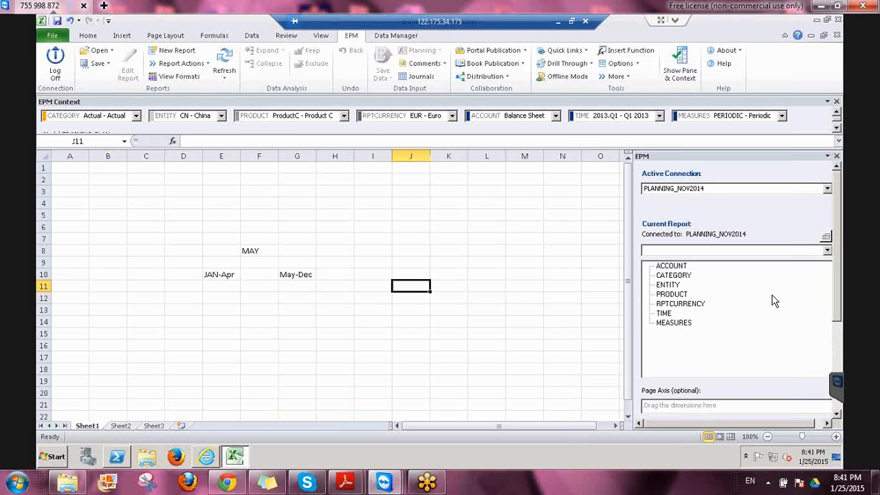
pyautogui.press('Right')
pyautogui.press('Up')
pyautogui.press('Up')
pyautogui.press('Up')
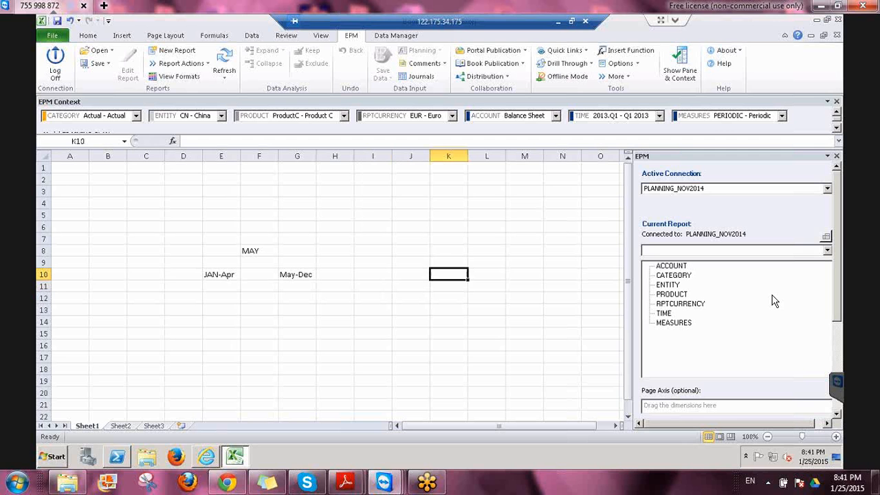
pyautogui.press('Up')
pyautogui.write('Plan')
pyautogui.press('Return')
pyautogui.write('Budgeting')
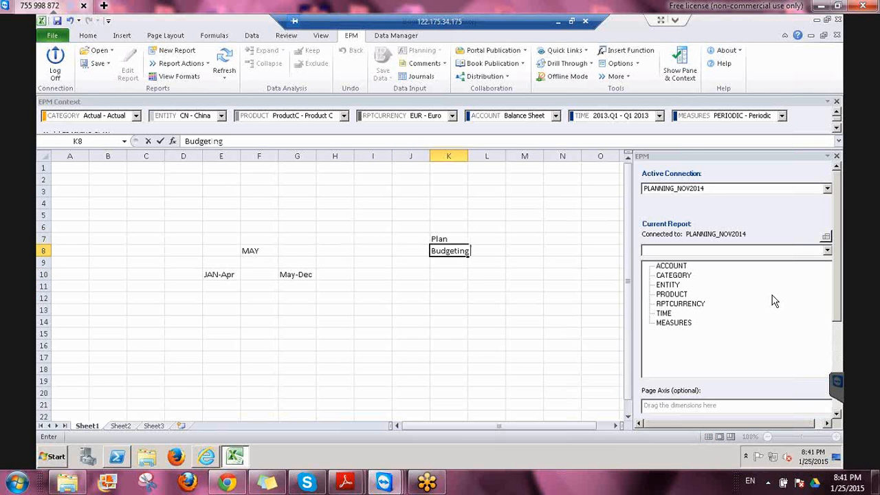
pyautogui.press('Return')
pyautogui.write('Foreca')
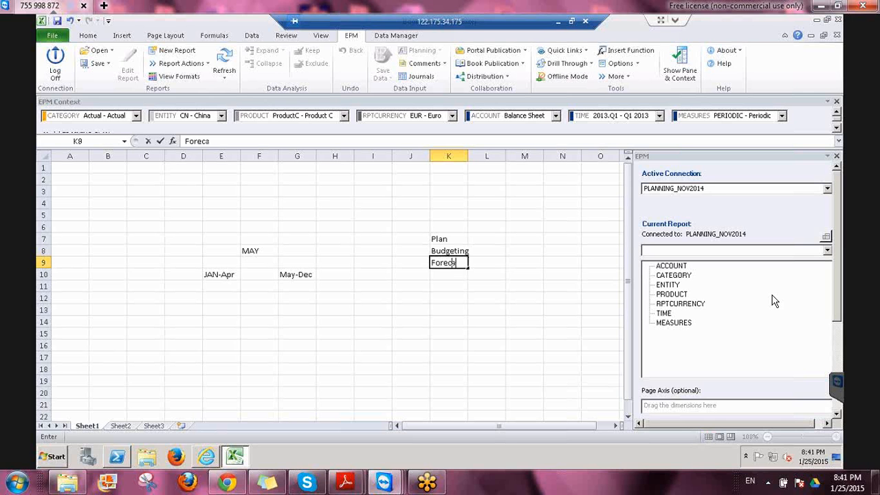
pyautogui.write('sting')
pyautogui.press('Up')
# - Enter P1/P2/P3 in cell M7 on the Plan row and P0 in cell M8 on the Budgeting row
pyautogui.press('Up')
pyautogui.press('Up')
pyautogui.press('Up')
pyautogui.press('Right')
pyautogui.press('Right')
pyautogui.press('Right')
pyautogui.press('Down')
pyautogui.press('Down')
pyautogui.press('Down')
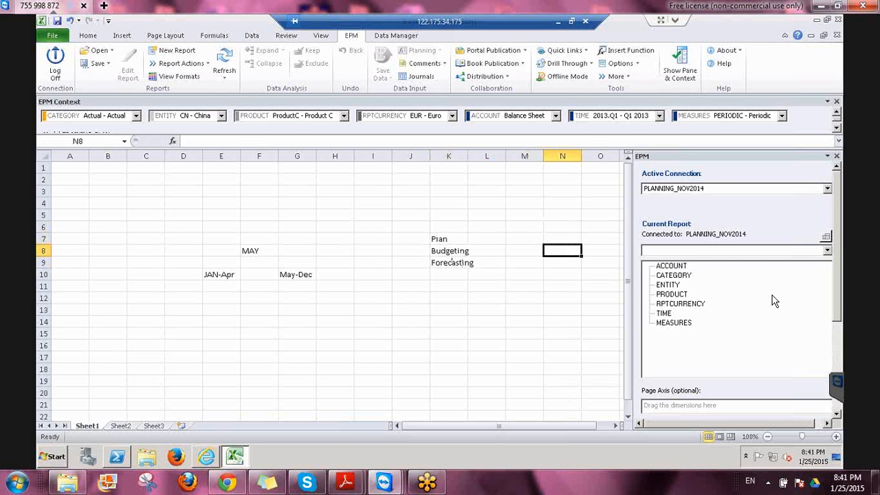
pyautogui.press('Left')
pyautogui.press('Up')
pyautogui.write('P')
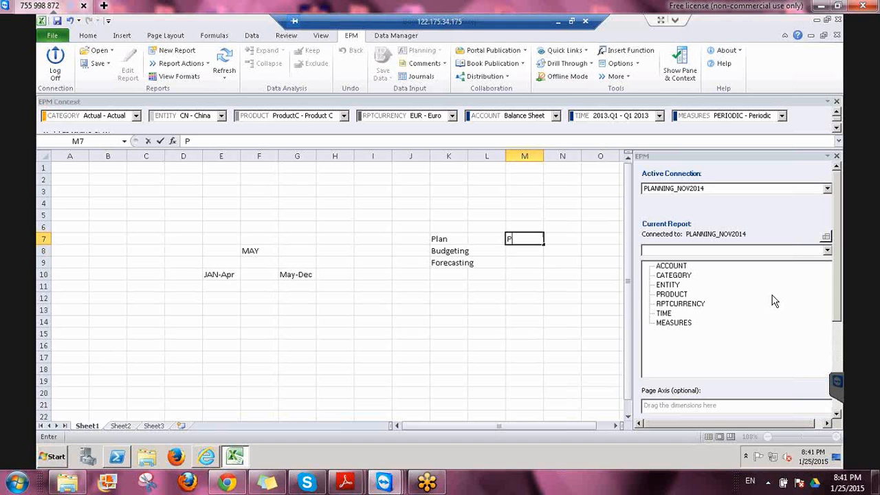
pyautogui.write('1/P2/P3')
pyautogui.press('Return')
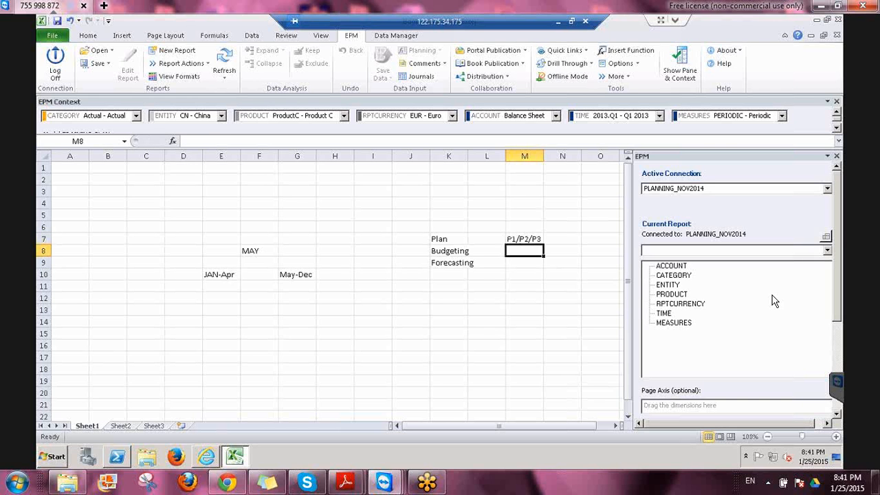
pyautogui.write('P')
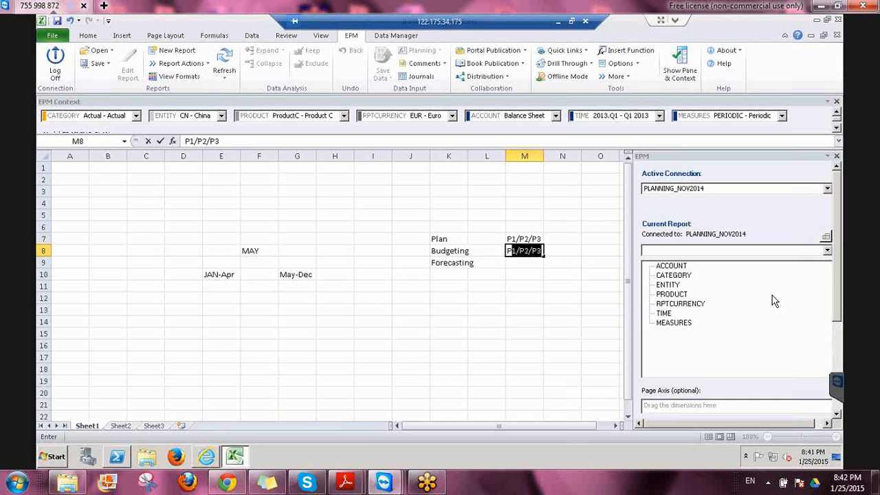
pyautogui.write('0')
pyautogui.press('Return')
pyautogui.press('Up')
pyautogui.press('Left')
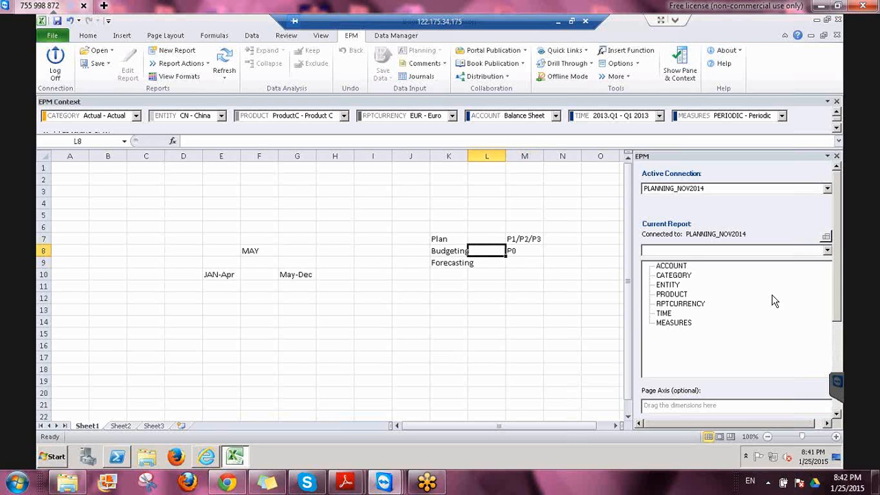
pyautogui.press('Left')
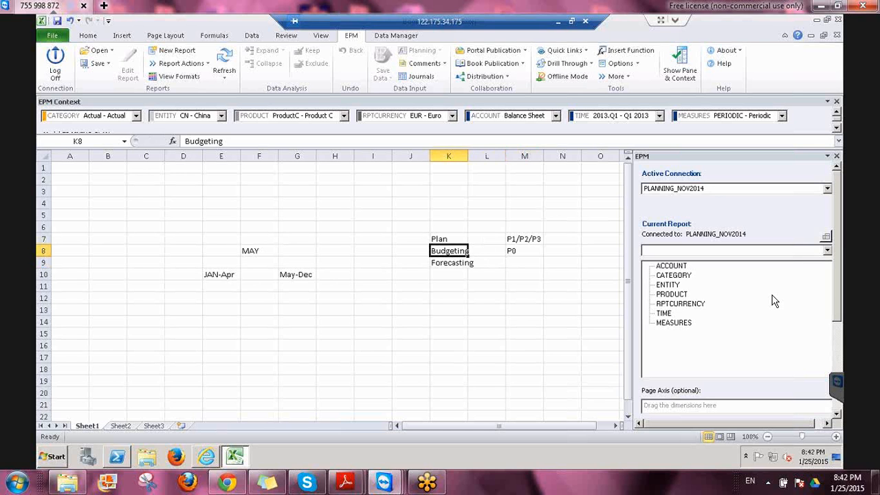
pyautogui.press('Down')
pyautogui.press('Down')
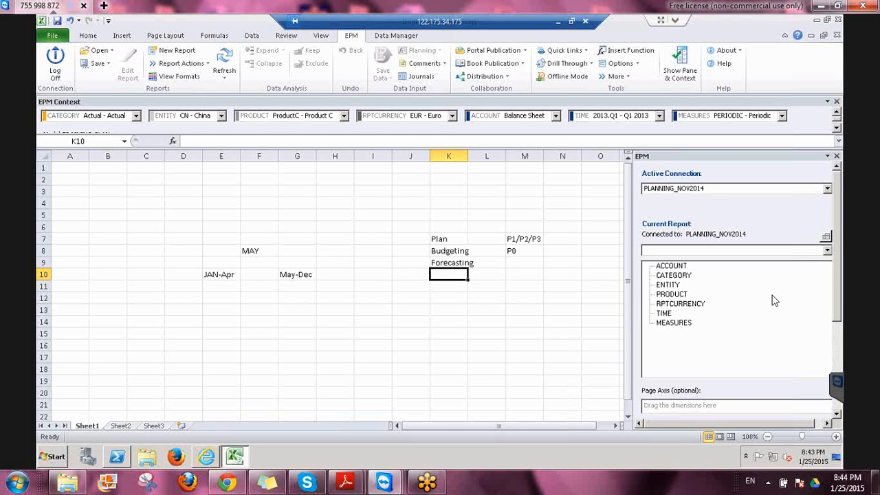
pyautogui.press('Up')
pyautogui.press('Up')
pyautogui.press('Up')
pyautogui.press('Up')
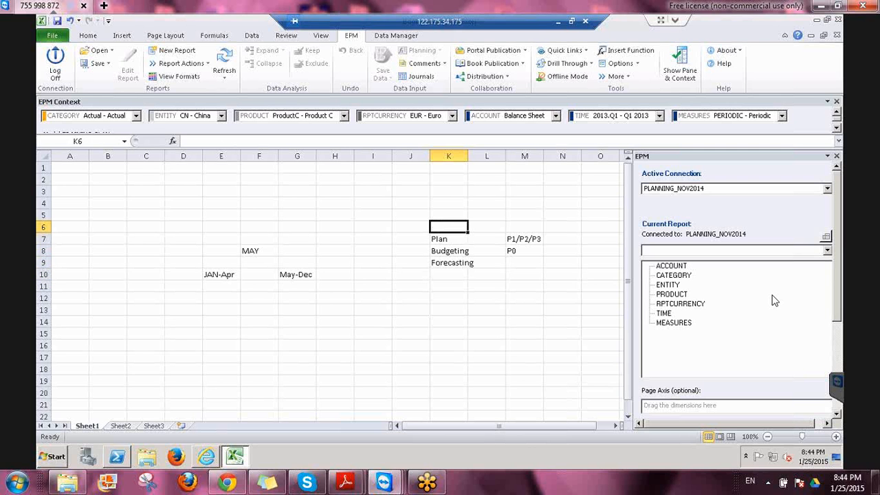
# - Clear the Plan, Budgeting and Forecasting notes and their version codes from cells K6 to M10
pyautogui.hotkey('shift', 'Down')
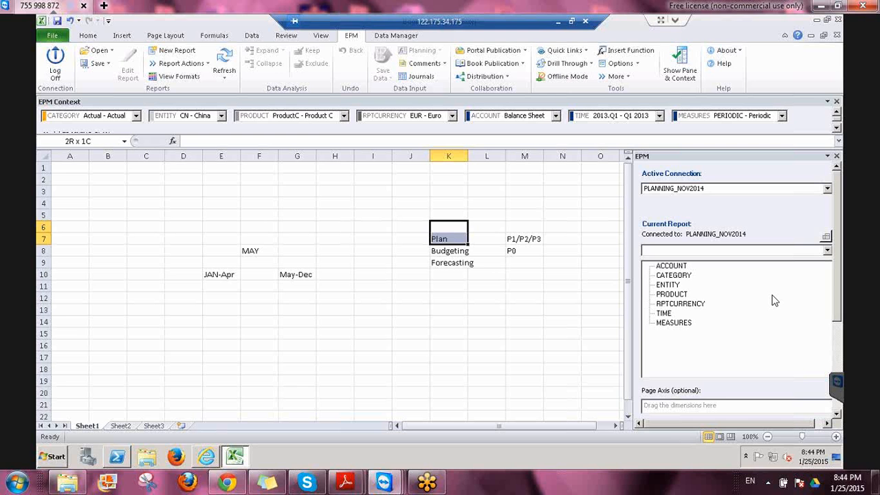
pyautogui.hotkey('shift', 'Down')
pyautogui.hotkey('shift', 'Down')
pyautogui.hotkey('shift', 'Down')
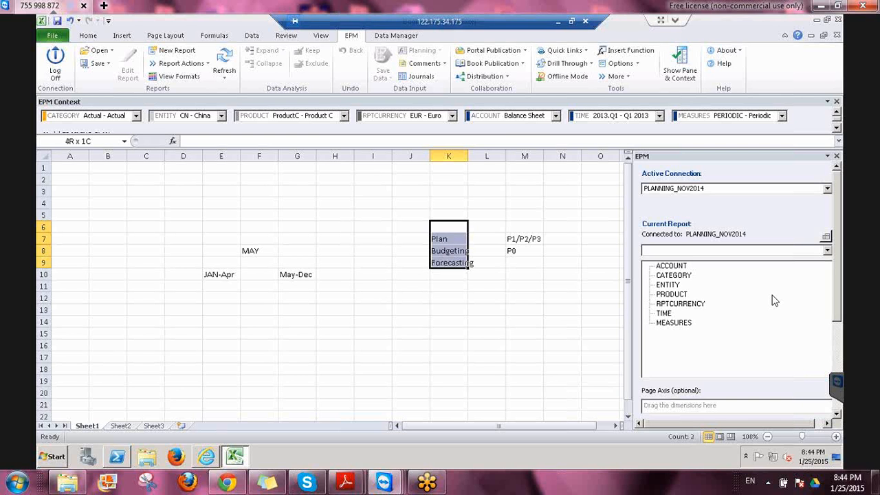
pyautogui.hotkey('shift', 'Right')
pyautogui.hotkey('shift', 'Right')
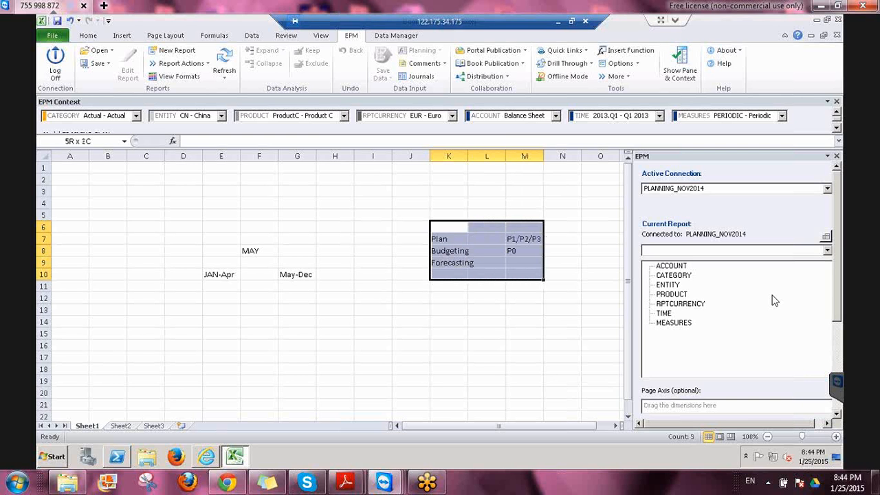
pyautogui.hotkey('shift', 'Right')
pyautogui.hotkey('shift', 'Right')
pyautogui.press('Delete')
pyautogui.press('Home')
pyautogui.press('Down')
pyautogui.press('Down')
pyautogui.press('Down')
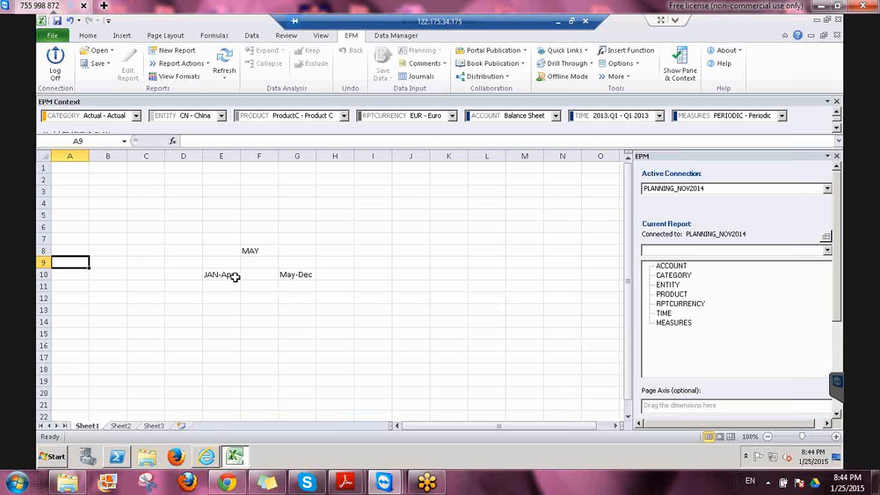
# - Set the current month in cell F8 to JUN
pyautogui.click(295, 275)
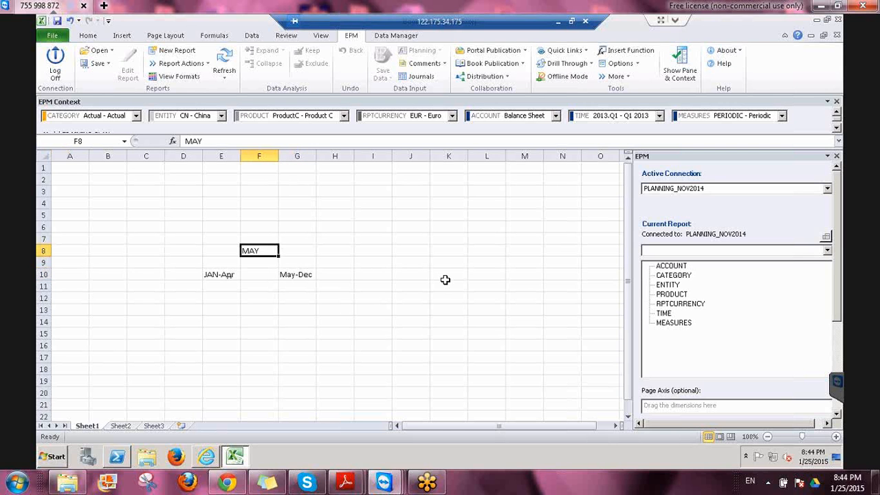
pyautogui.write('JUN')
pyautogui.press('Return')
# - Change the elapsed-months range in cell E10 to JAN-May
pyautogui.press('Down')
pyautogui.press('Left')
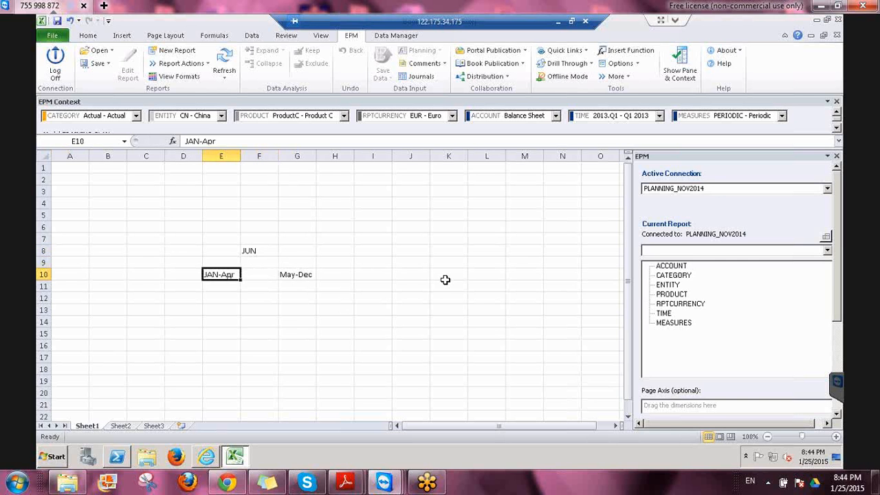
pyautogui.press('F2')
pyautogui.press('BackSpace')
pyautogui.press('BackSpace')
pyautogui.press('BackSpace')
pyautogui.write('May')
pyautogui.hotkey('ctrl', 'Return')
# - Change the remaining-months range in cell G10 to jun-Dec
pyautogui.press('Right')
pyautogui.press('Right')
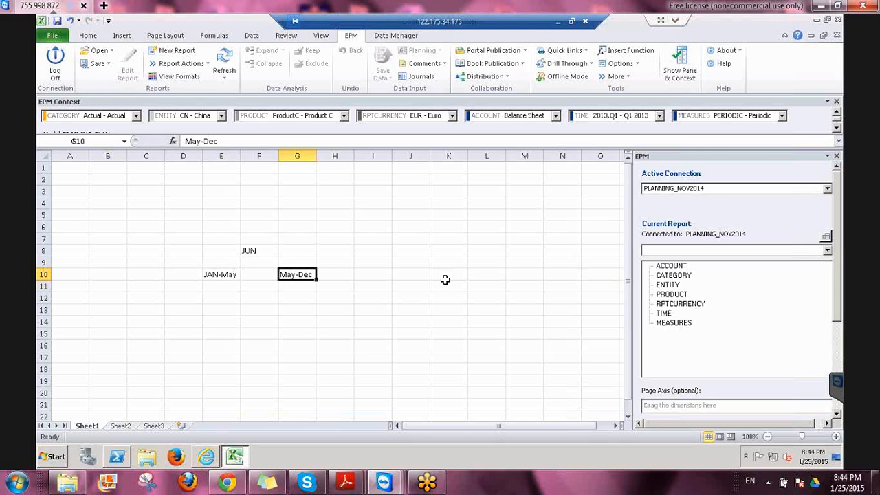
pyautogui.press('F2')
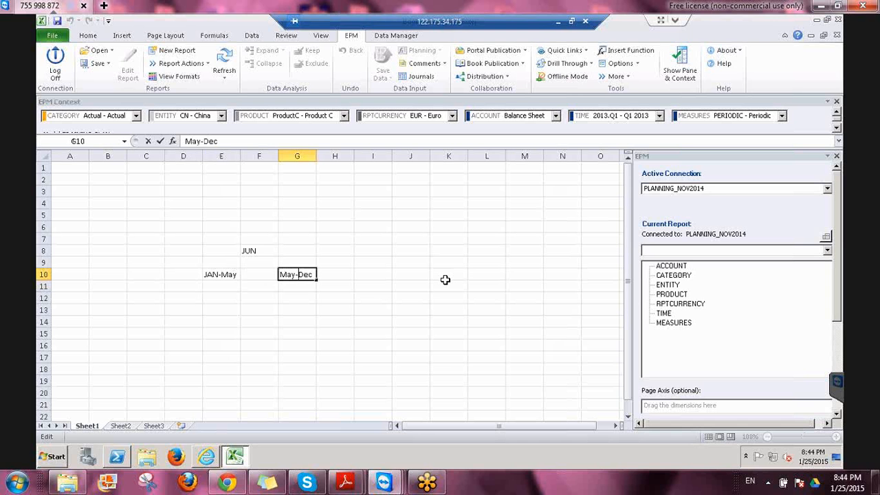
pyautogui.press('BackSpace')
pyautogui.press('BackSpace')
pyautogui.press('BackSpace')
pyautogui.write('Jun')
pyautogui.press('Return')
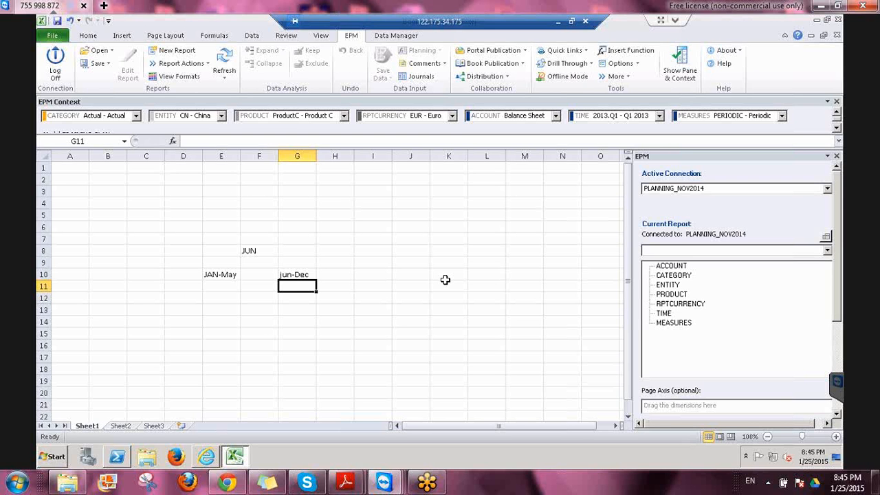
# - Clear the month notes from the block E8 to G12
pyautogui.press('Up')
pyautogui.press('Up')
pyautogui.press('Left')
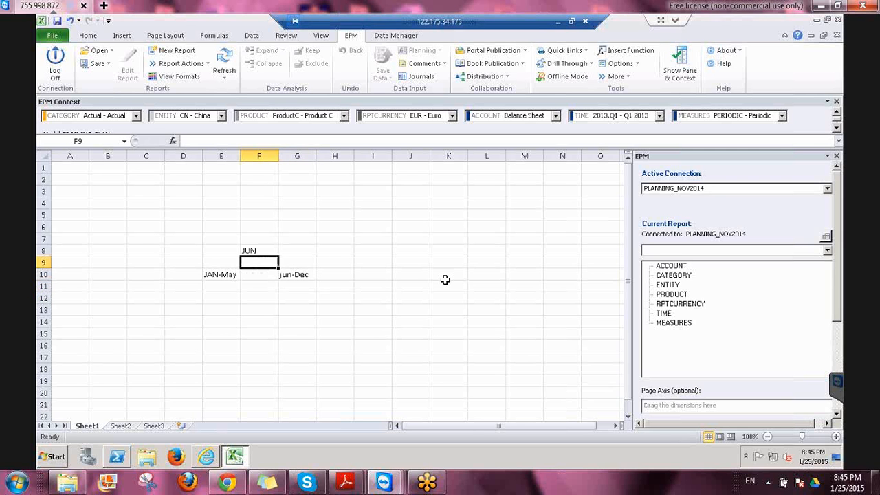
pyautogui.press('Left')
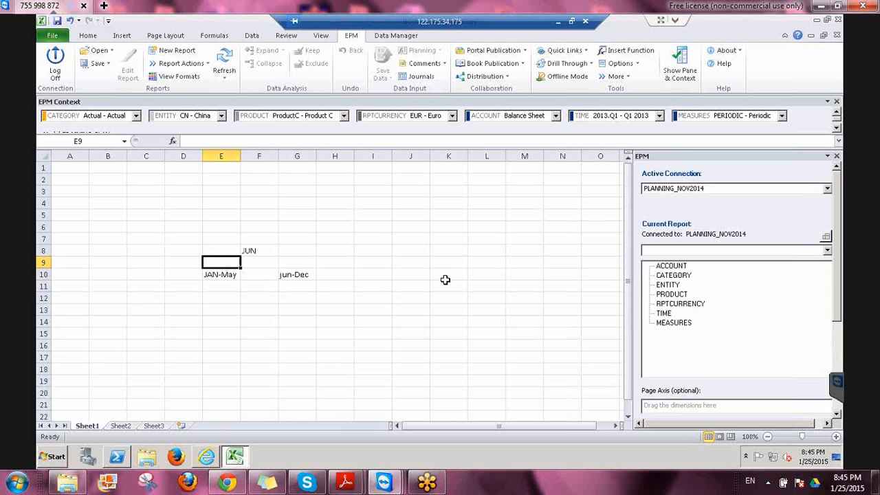
pyautogui.press('Up')
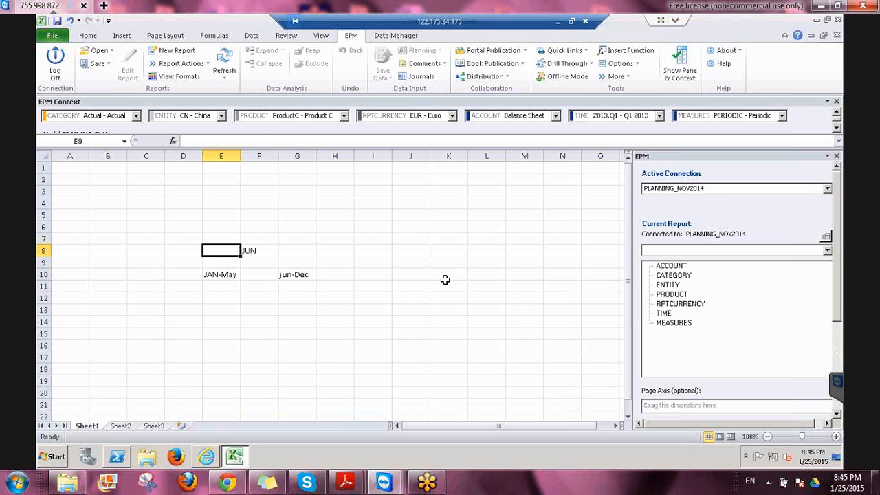
pyautogui.hotkey('shift', 'Right')
pyautogui.hotkey('shift', 'Right')
pyautogui.hotkey('shift', 'Down')
pyautogui.hotkey('shift', 'Down')
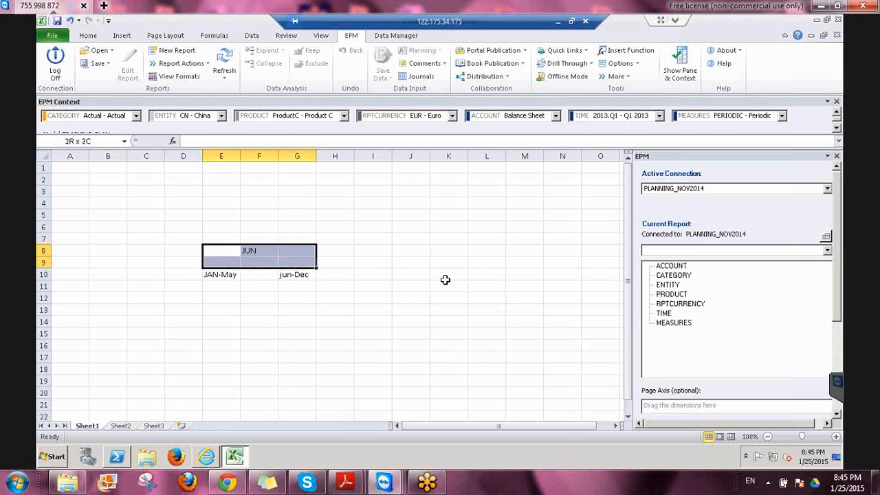
pyautogui.hotkey('shift', 'Down')
pyautogui.hotkey('shift', 'Down')
pyautogui.press('Delete')
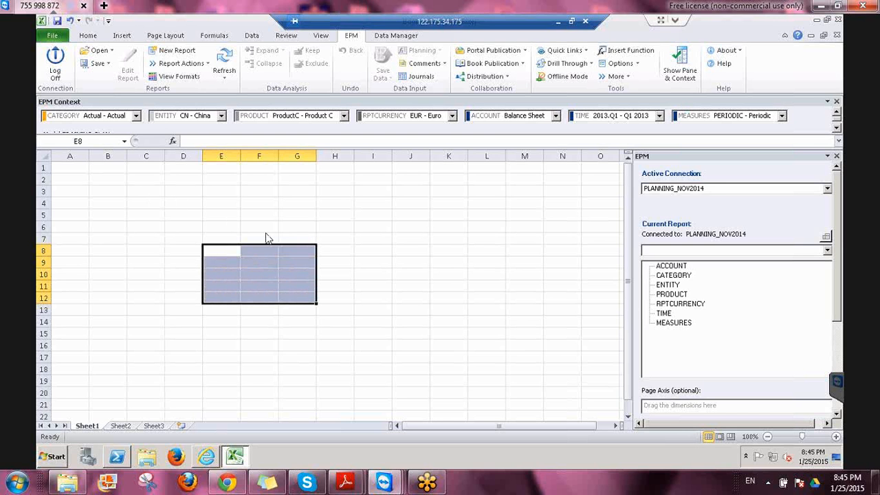
# - Start a new EPM report at cell H5 with ACCOUNT on the row axis and TIME on the column axis
pyautogui.click(320, 216)
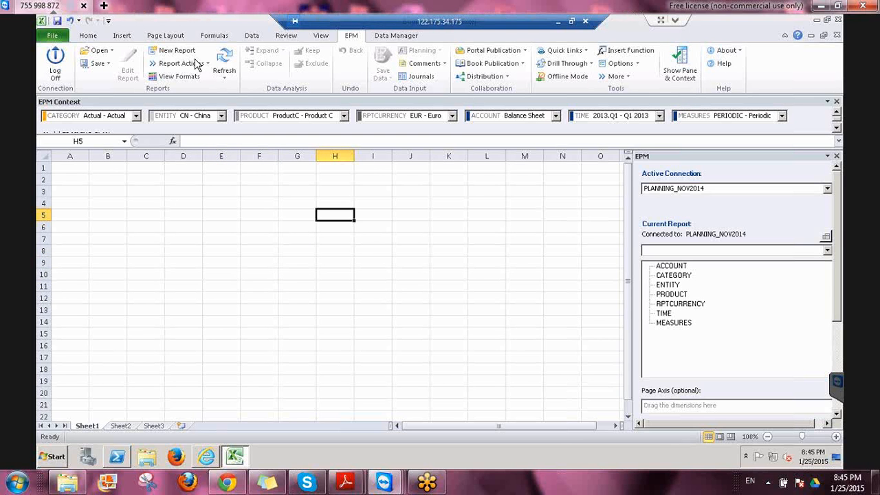
pyautogui.click(175, 50)
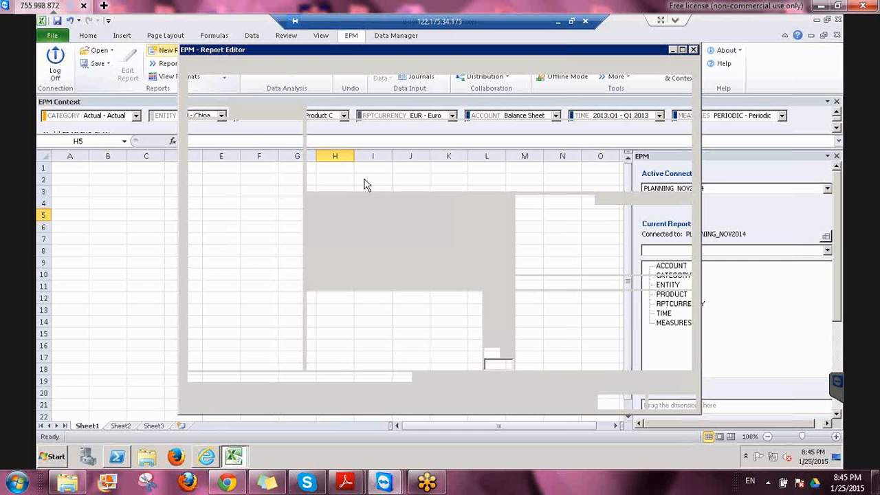
pyautogui.moveTo(218, 126); pyautogui.dragTo(335, 330)
pyautogui.moveTo(211, 173); pyautogui.dragTo(540, 254)
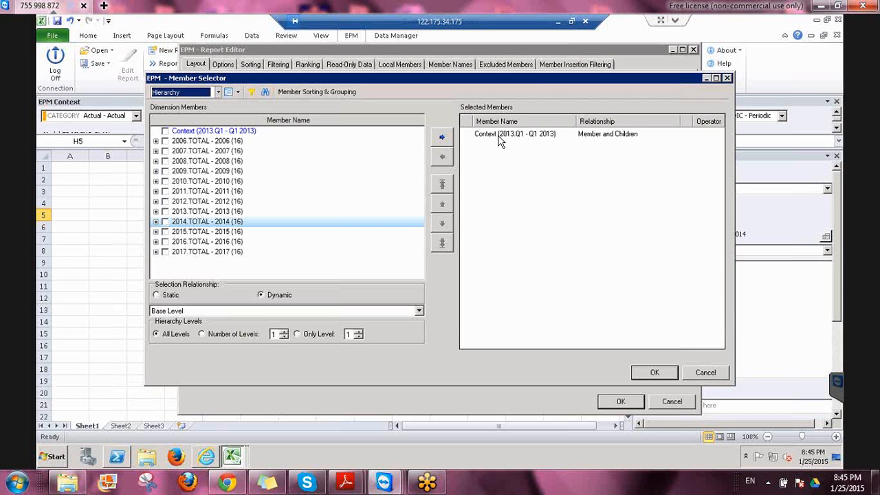
# - Replace the TIME context member with 2013.01 at Base Level, show members by ID, and generate the report
pyautogui.doubleClick(500, 141)
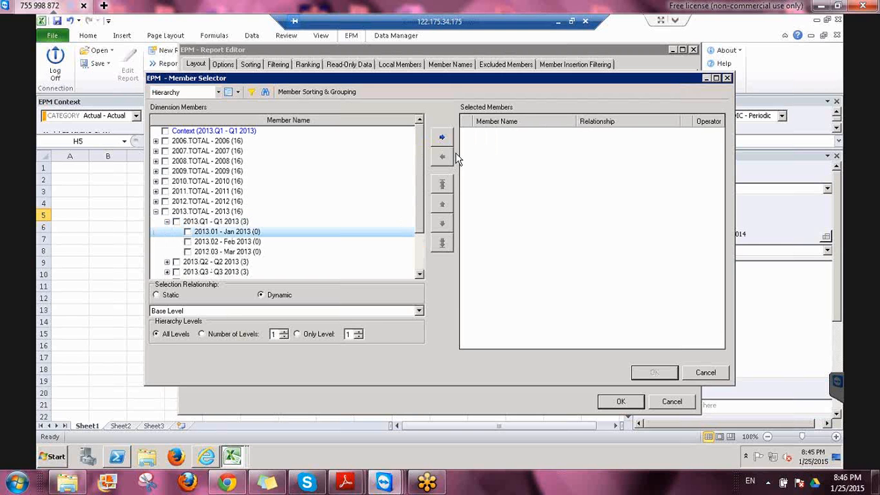
pyautogui.click(442, 137)
pyautogui.click(237, 93)
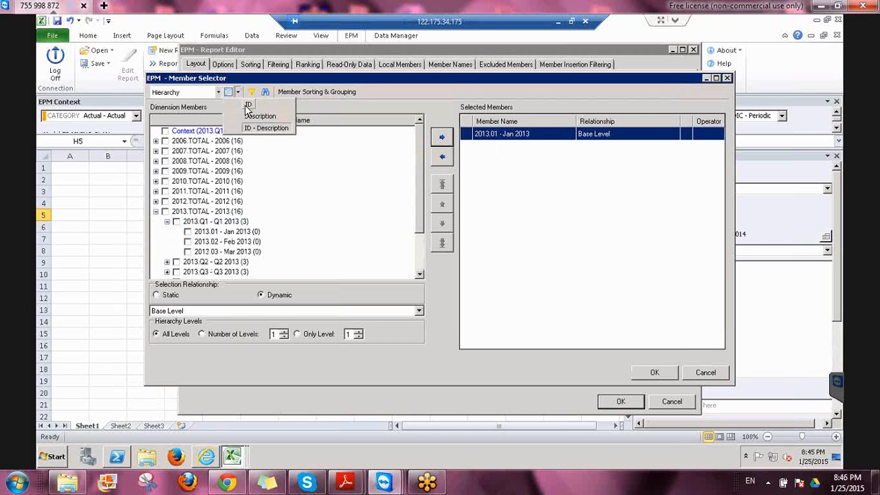
pyautogui.click(248, 106)
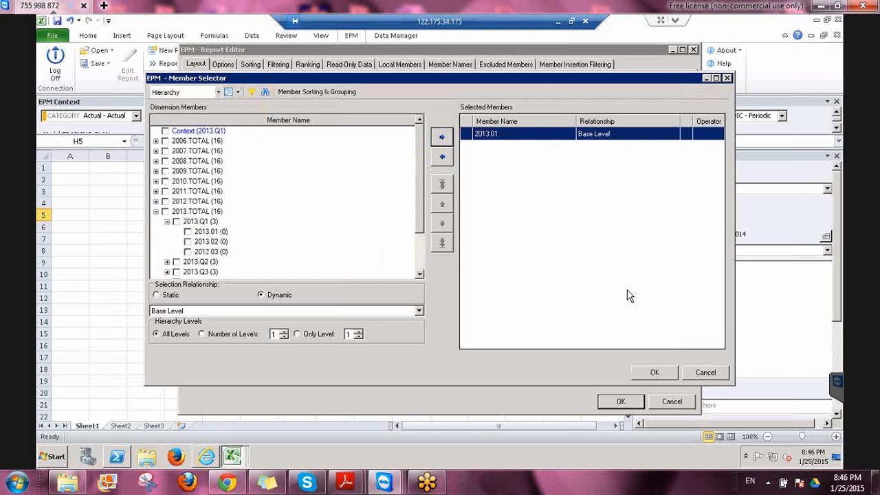
pyautogui.click(621, 402)
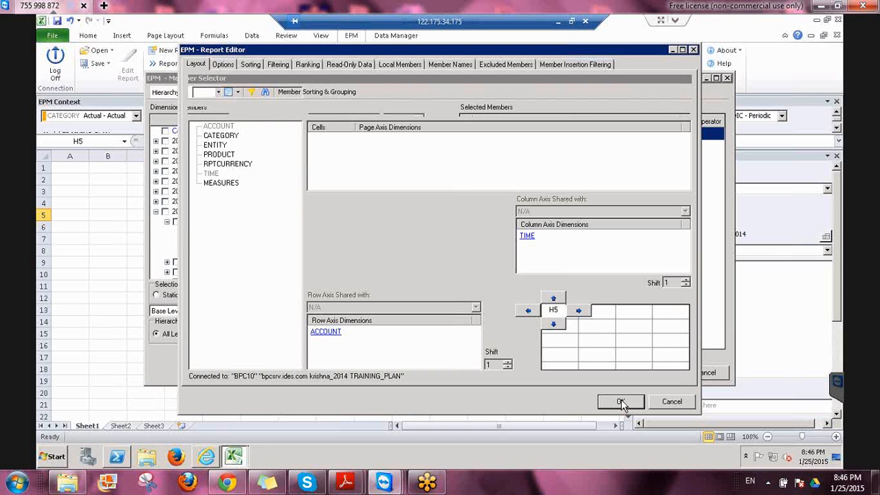
pyautogui.click(621, 401)
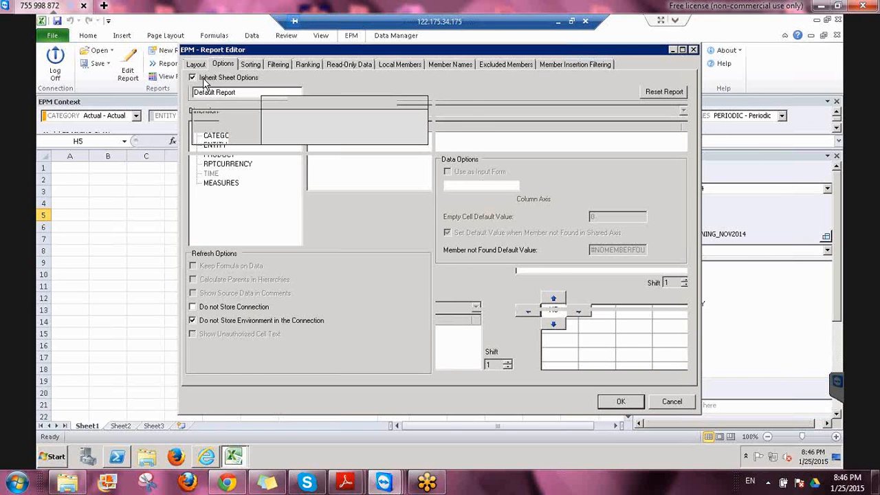
# - Reopen the default report's layout for editing and add the CATEGORY dimension to the column axis
pyautogui.click(203, 78)
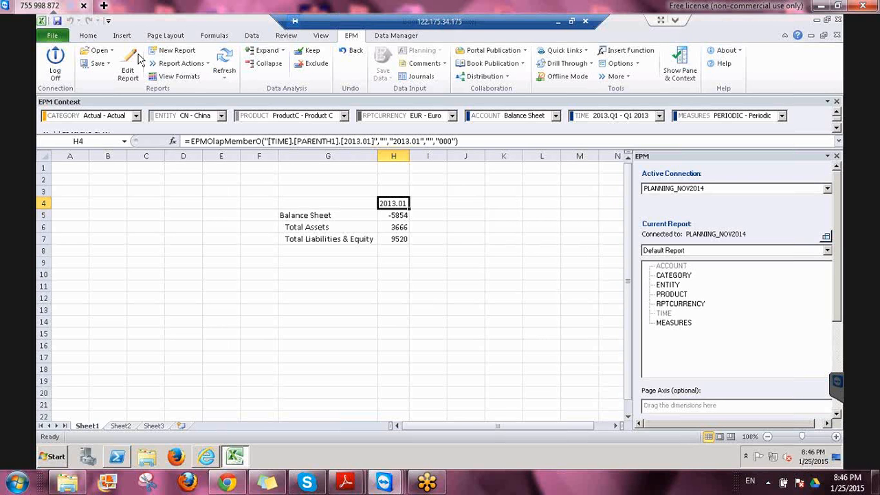
pyautogui.click(173, 51)
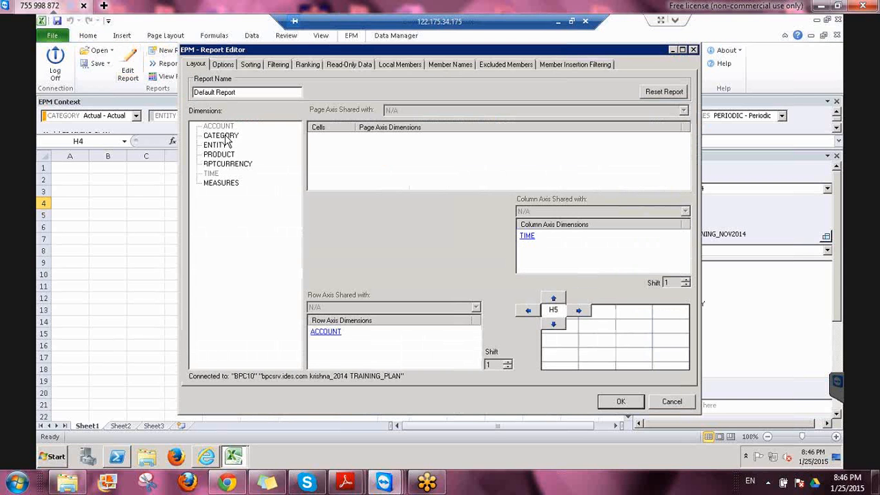
pyautogui.click(226, 136)
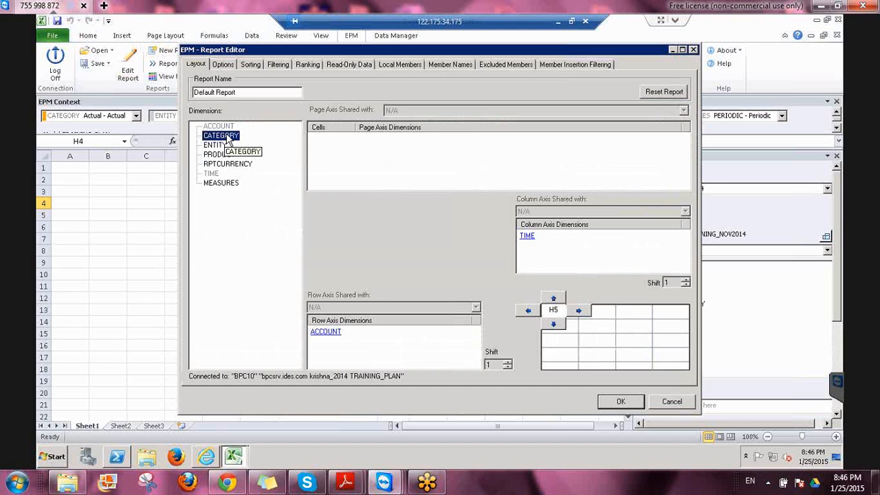
pyautogui.rightClick(226, 136)
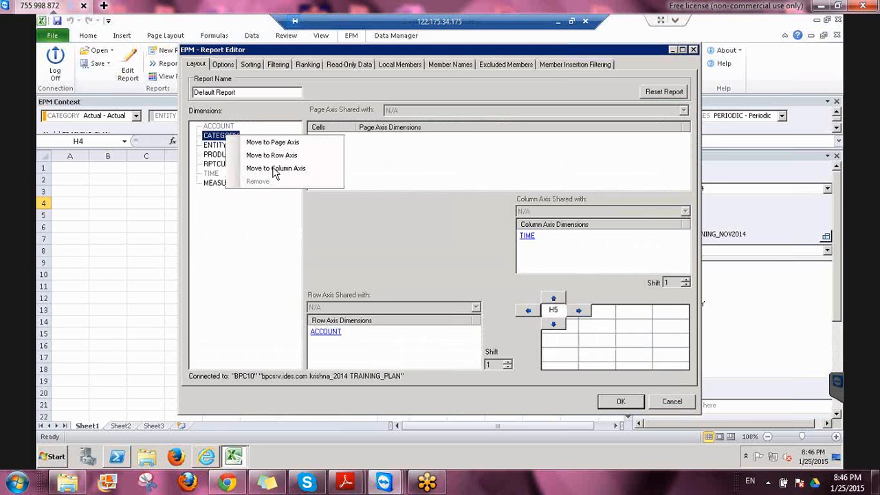
pyautogui.click(274, 169)
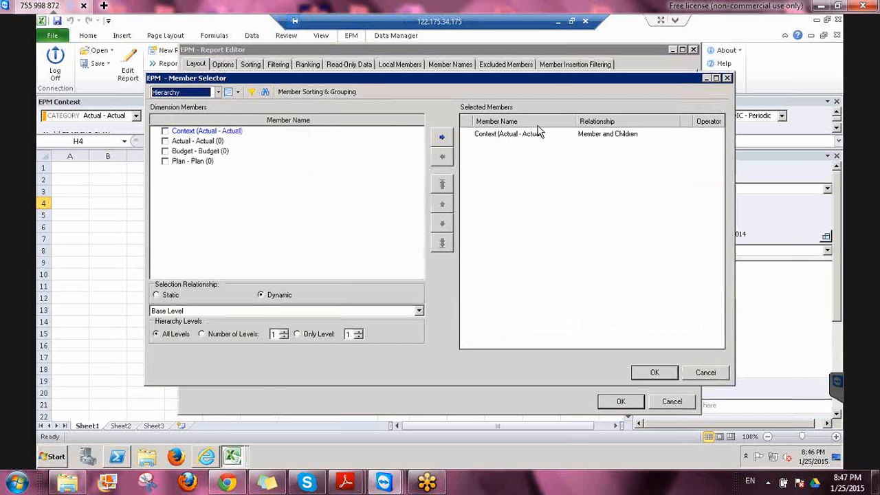
# - Set the CATEGORY member to Context (Actual) at Base Level, displayed by ID, and regenerate the report
pyautogui.click(540, 134)
pyautogui.click(442, 156)
pyautogui.click(165, 131)
pyautogui.click(238, 92)
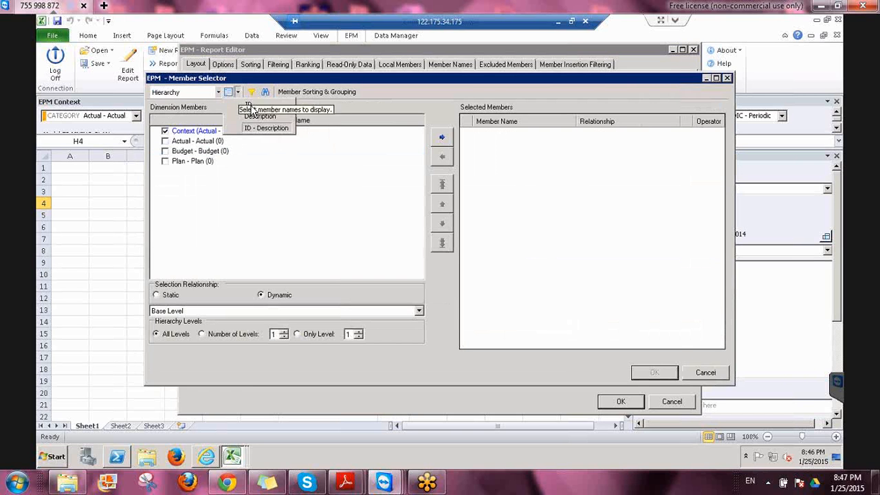
pyautogui.click(245, 105)
pyautogui.click(445, 137)
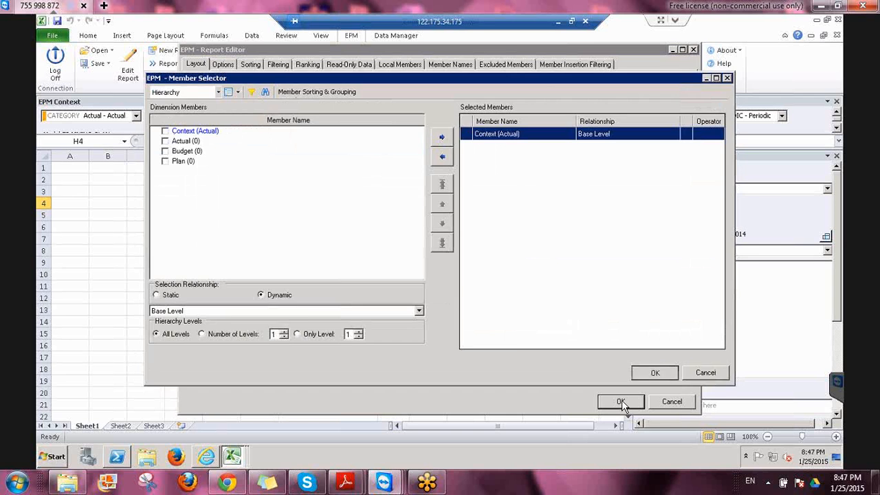
pyautogui.click(655, 372)
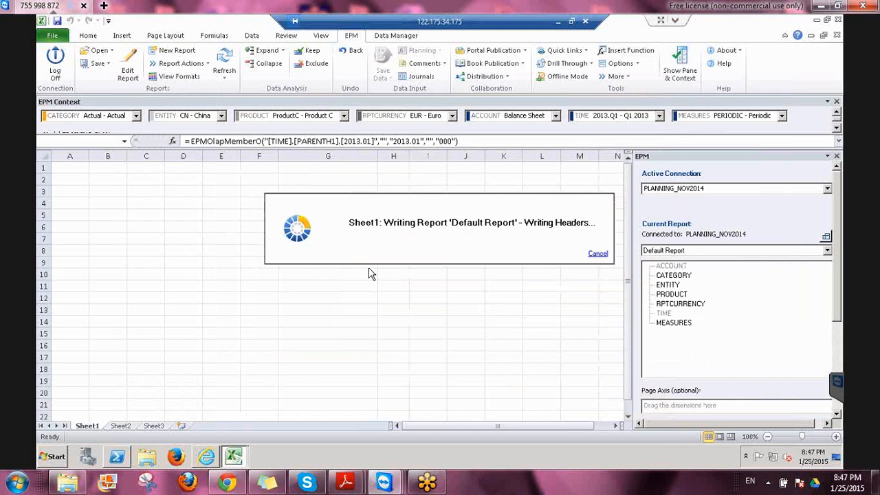
# - Insert four entire rows above the report, two at a time from cells F1 to F2
pyautogui.click(268, 168)
pyautogui.moveTo(268, 169); pyautogui.dragTo(268, 183)
pyautogui.hotkey('ctrl', 'shift', '+')
pyautogui.press('Down')
pyautogui.press('Down')
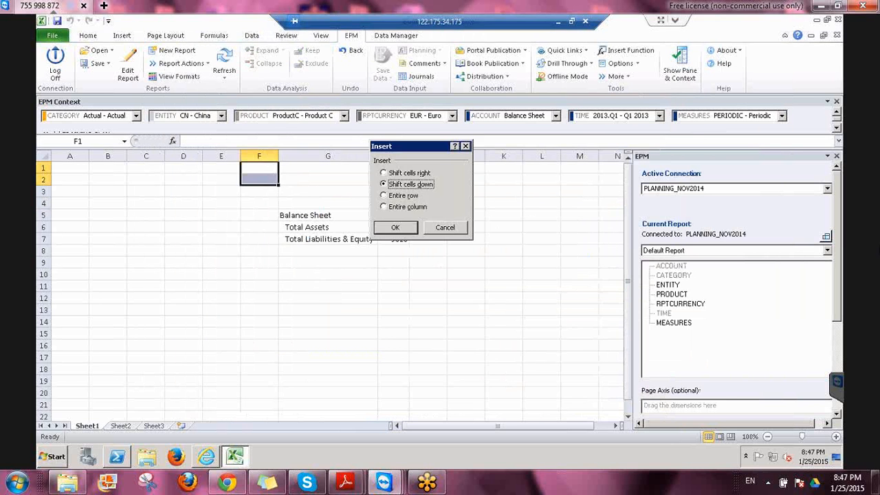
pyautogui.press('Return')
pyautogui.hotkey('ctrl', 'shift', '+')
pyautogui.press('Down')
pyautogui.press('Return')
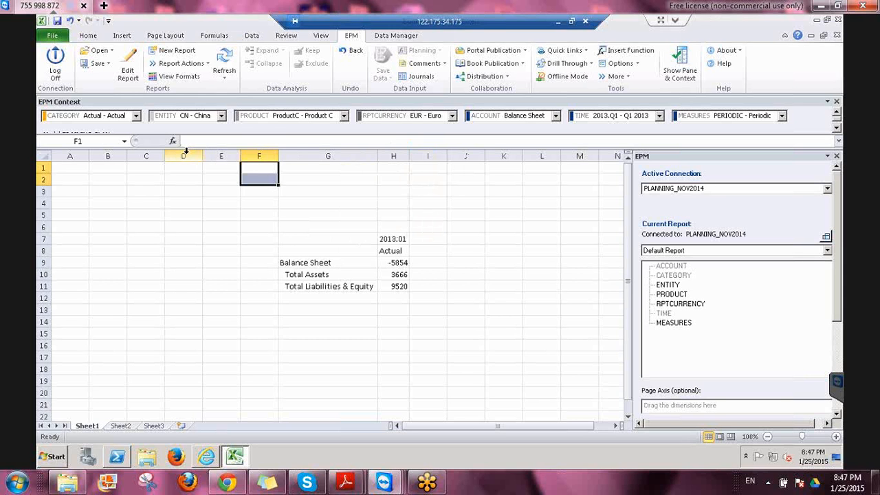
# - Delete the four empty columns A to D in front of the report
pyautogui.click(186, 150)
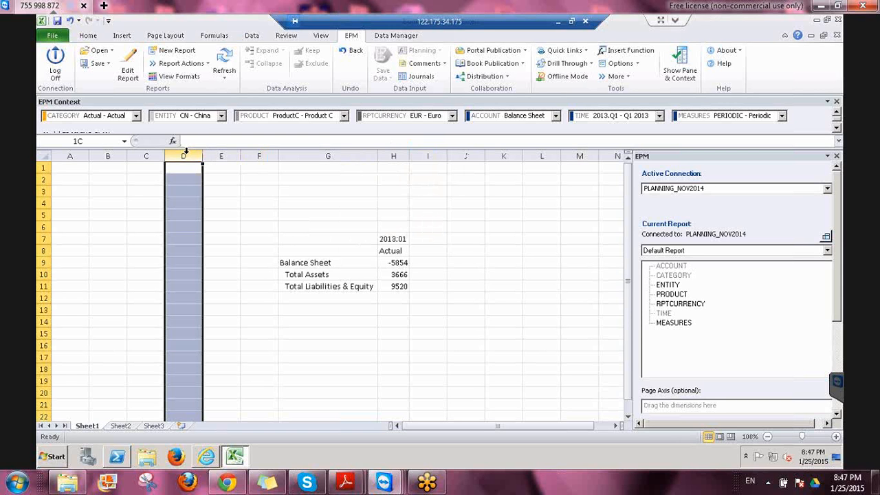
pyautogui.moveTo(185, 150); pyautogui.dragTo(51, 148)
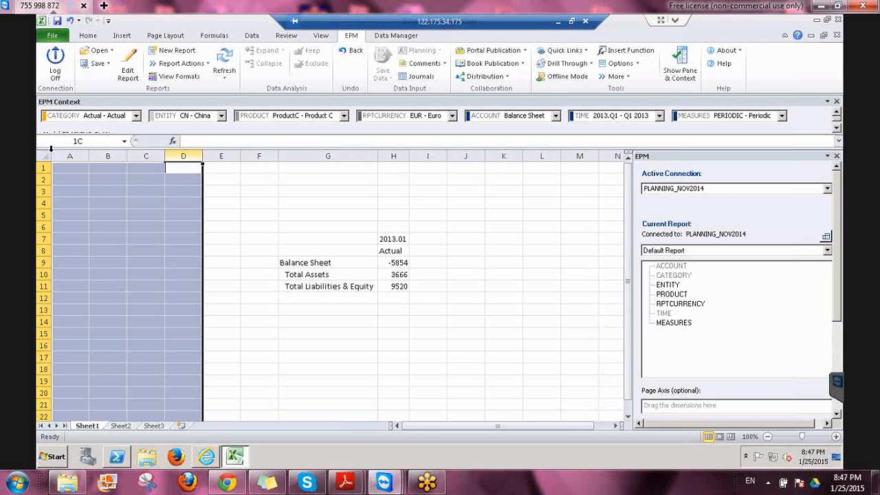
pyautogui.moveTo(51, 148); pyautogui.dragTo(51, 148)
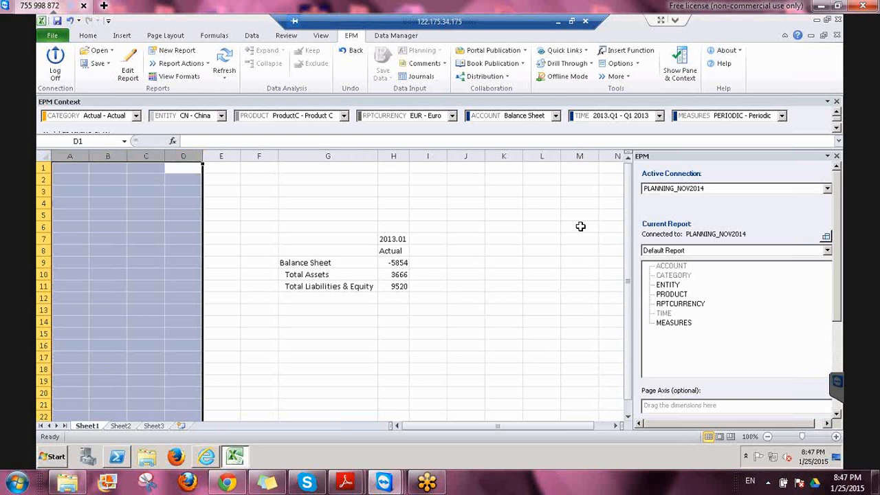
pyautogui.hotkey('ctrl', '-')
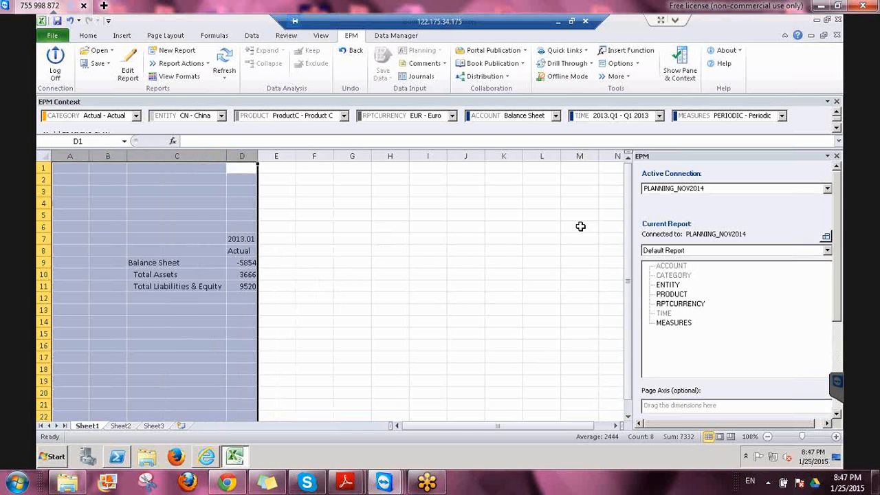
# - Enter an EPMContextMember formula in cell B2 for the TIME dimension, leaving the connection name empty
pyautogui.click(108, 179)
pyautogui.write('=epmc')
pyautogui.press('Tab')
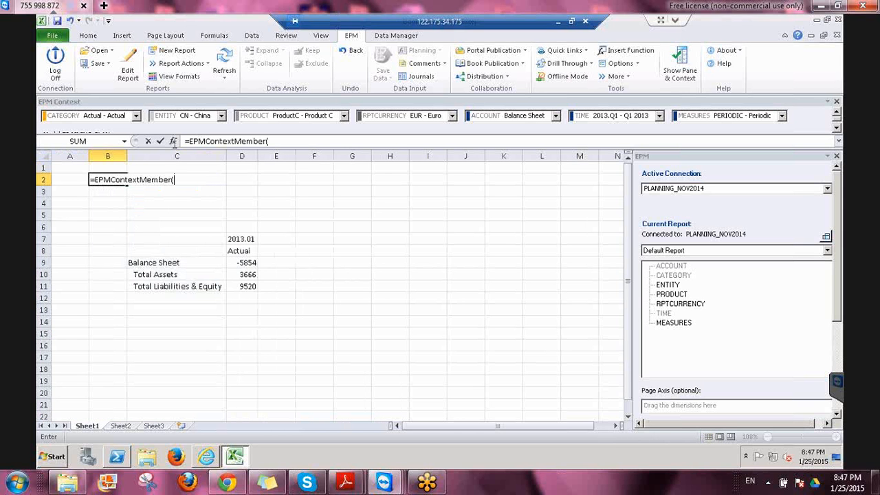
pyautogui.click(172, 141)
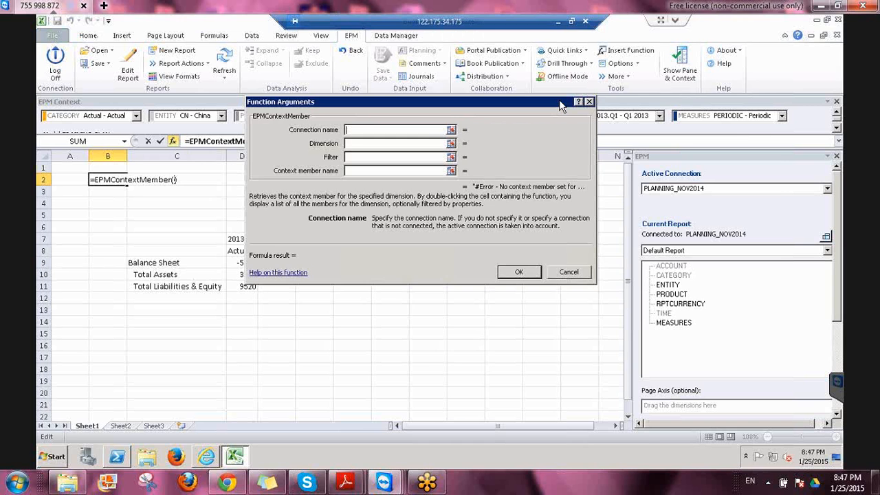
pyautogui.moveTo(561, 105); pyautogui.dragTo(737, 106)
pyautogui.press('Tab')
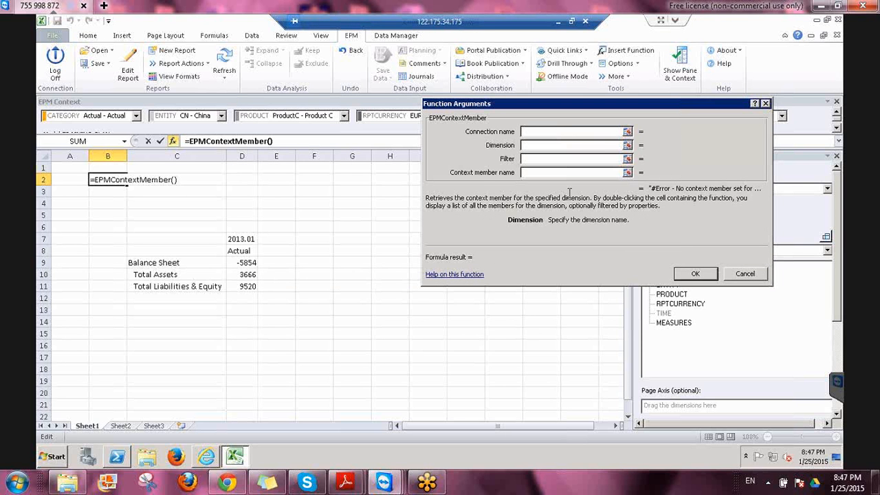
pyautogui.write('TIME')
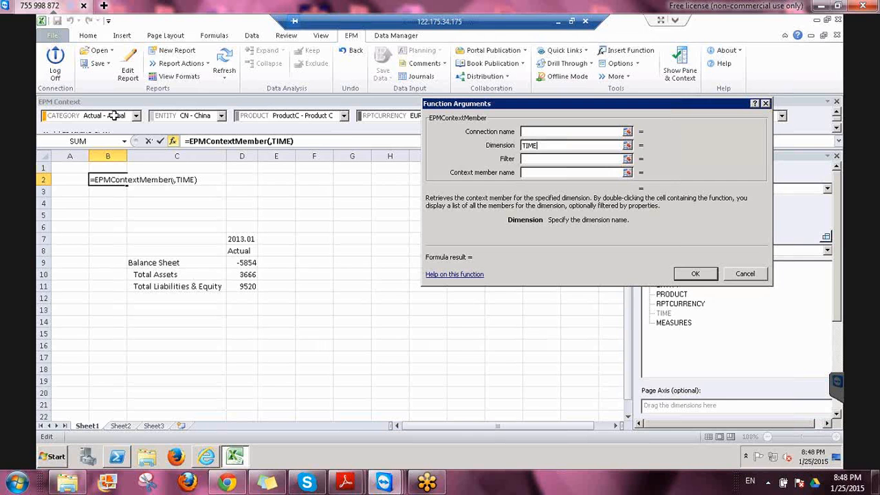
pyautogui.click(699, 274)
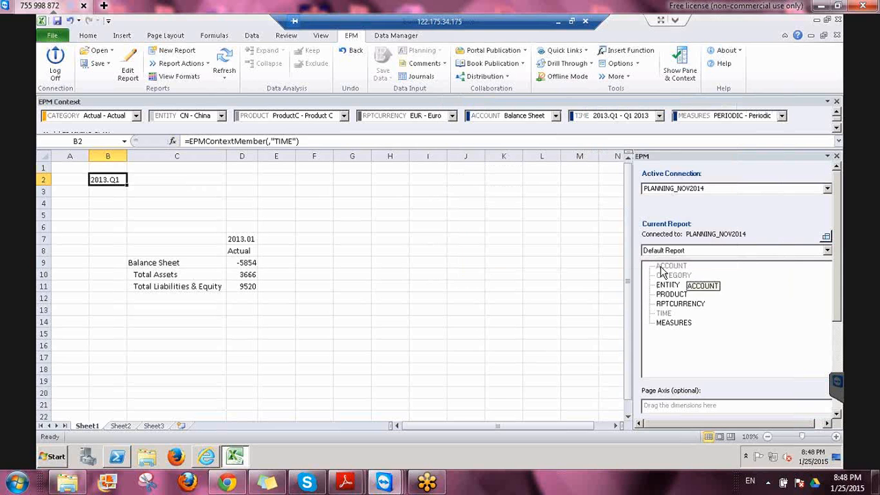
# - Enter the fixed category value Actual in cell B3, below the context time
pyautogui.click(112, 203)
pyautogui.press('Up')
pyautogui.write('Actual')
pyautogui.press('Return')
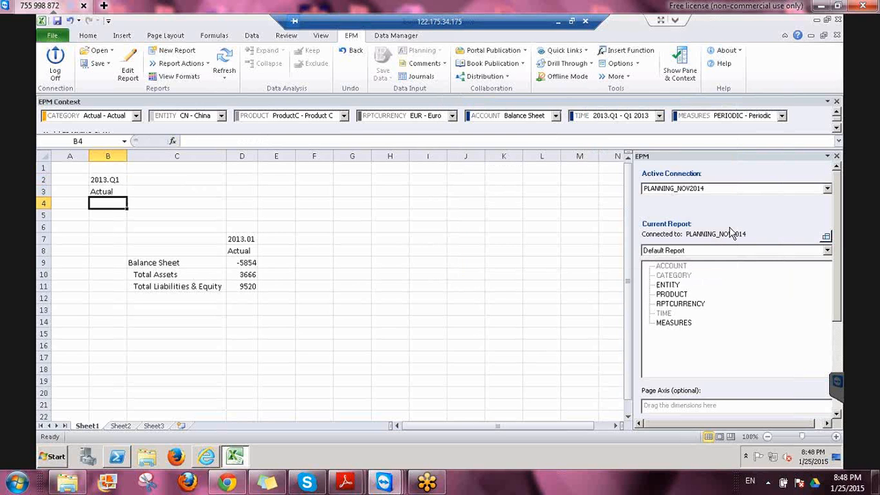
# - Enter an EPMContextMember formula in cell B4 with CATEGORY as the dimension
pyautogui.write('=e')
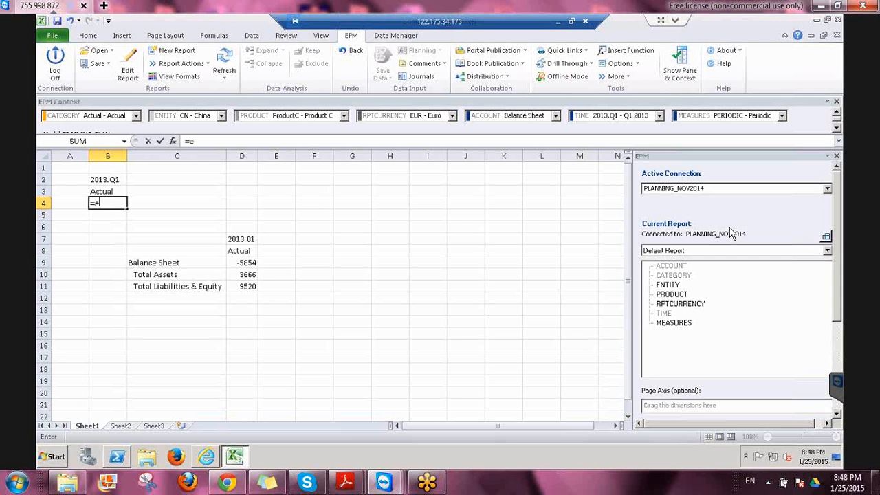
pyautogui.write('pmcon')
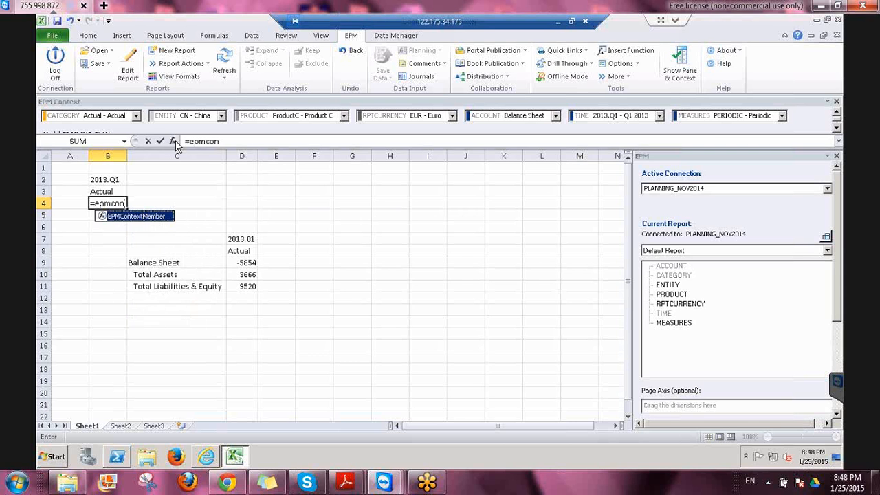
pyautogui.press('Tab')
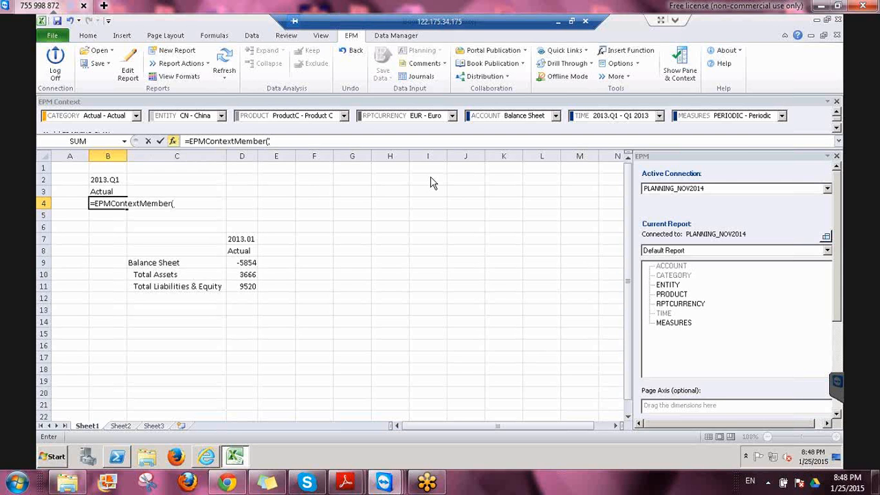
pyautogui.write(')')
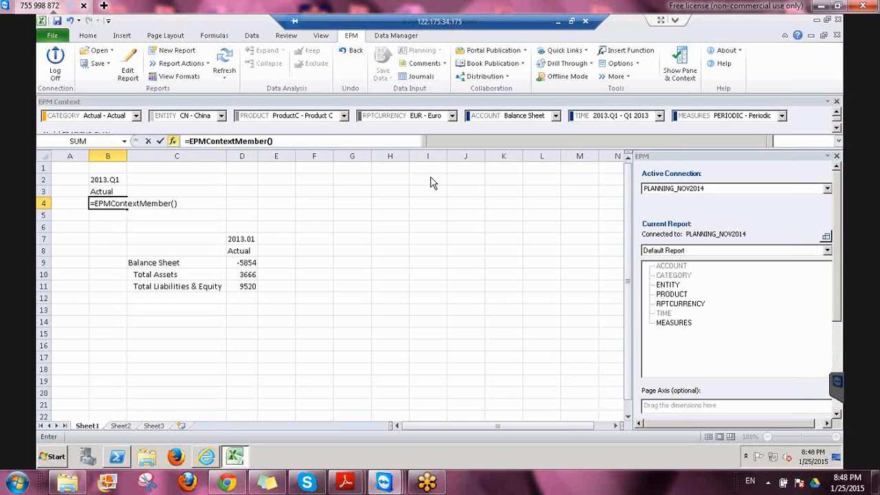
pyautogui.hotkey('ctrl', 'a')
pyautogui.click(550, 145)
pyautogui.write('C')
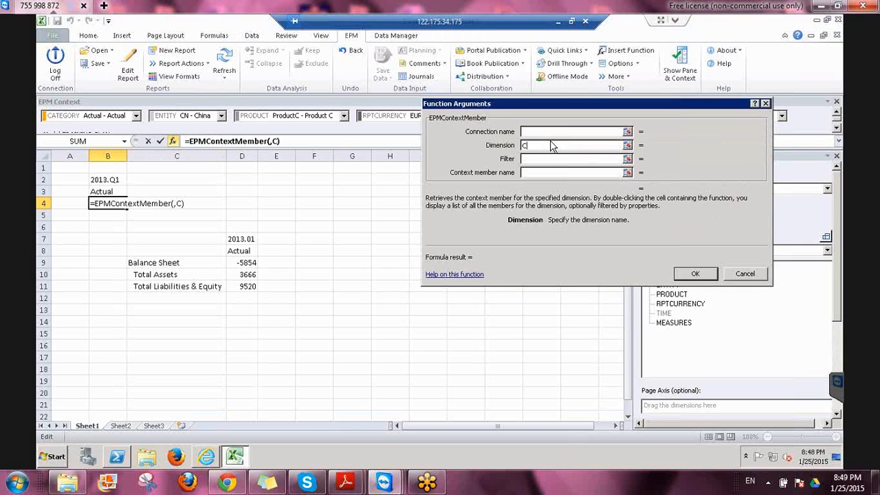
pyautogui.write('ATEGORY')
pyautogui.click(695, 273)
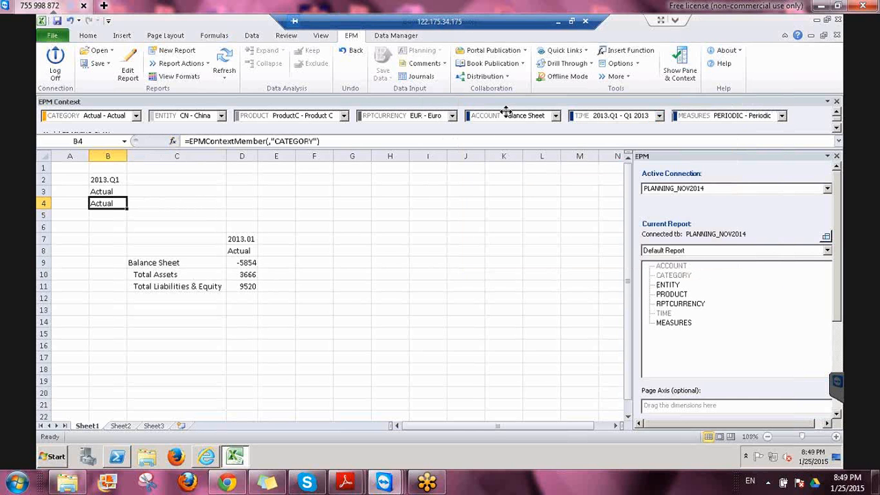
# - Change the EPM context to category Plan and time 2013.02 (Feb 2013), and select cell B2
pyautogui.click(98, 116)
pyautogui.click(94, 136)
pyautogui.click(600, 118)
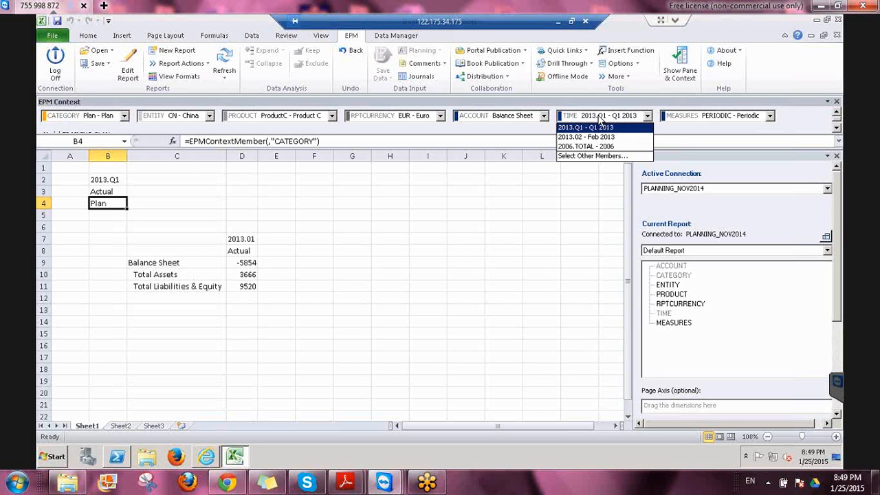
pyautogui.click(606, 156)
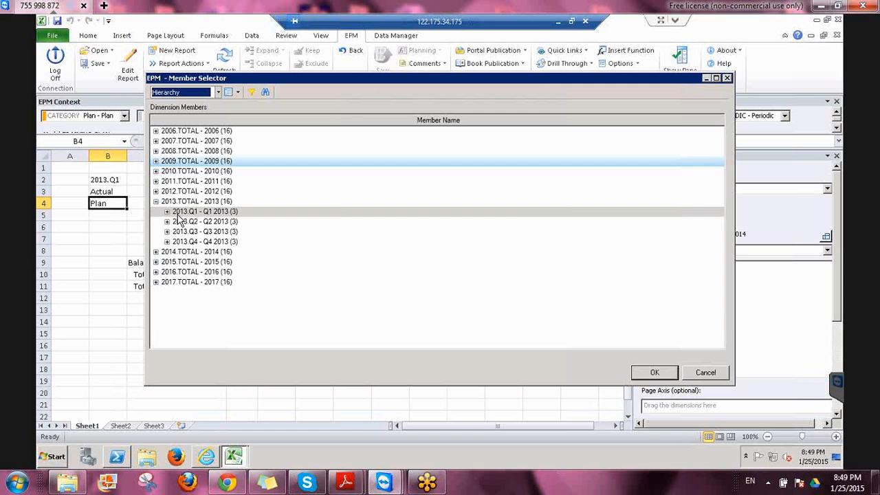
pyautogui.click(167, 211)
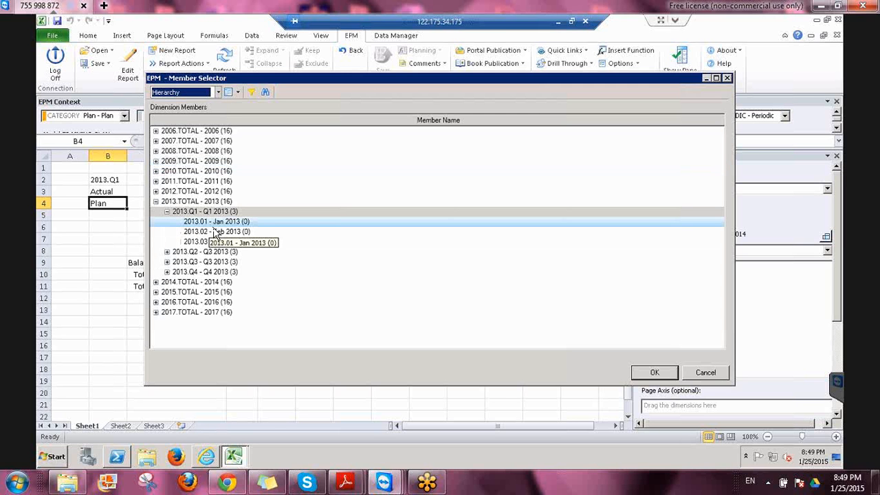
pyautogui.doubleClick(214, 231)
pyautogui.click(108, 180)
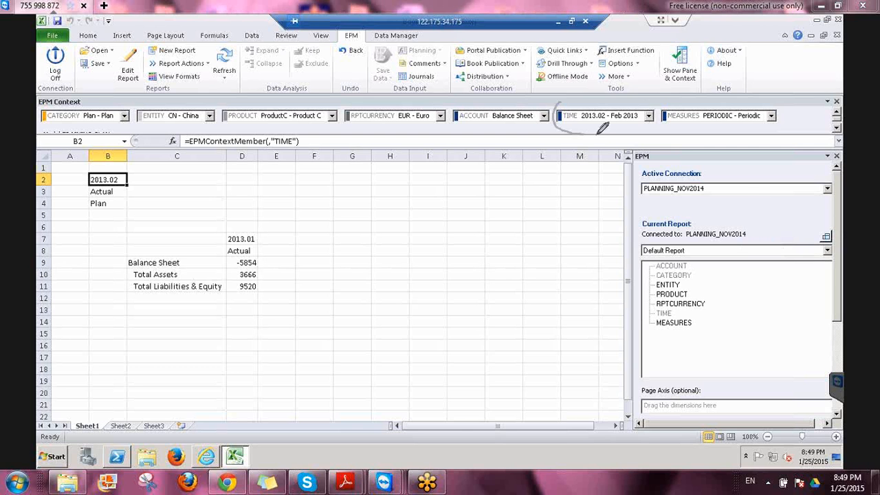
pyautogui.moveTo(141, 96)
pyautogui.mouseDown()
pyautogui.moveTo(34, 104)
pyautogui.moveTo(27, 118)
pyautogui.moveTo(69, 134)
pyautogui.moveTo(127, 131)
pyautogui.moveTo(143, 104)
pyautogui.mouseUp()
pyautogui.click(785, 293)
pyautogui.click(873, 217)
pyautogui.click(823, 231)
# - Enter the formula =LEFT(B2,5)&01 in cell D2 to build the first period from the context time
pyautogui.click(242, 177)
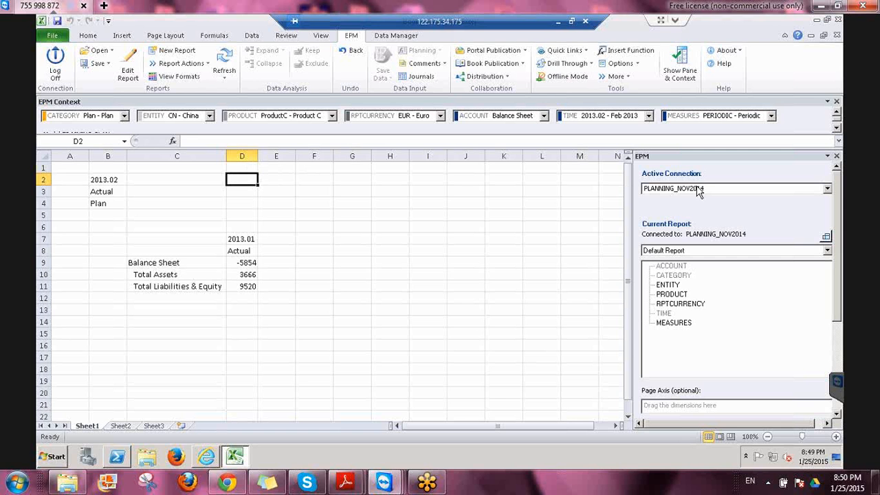
pyautogui.write('=')
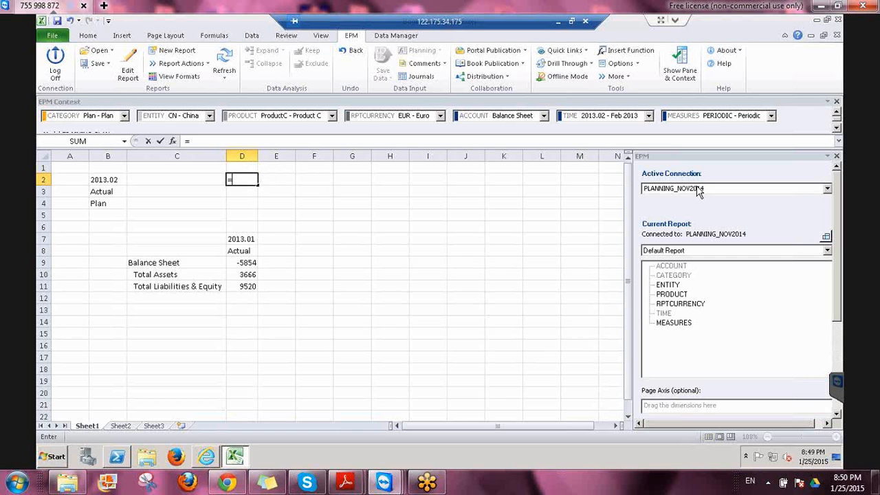
pyautogui.write('l')
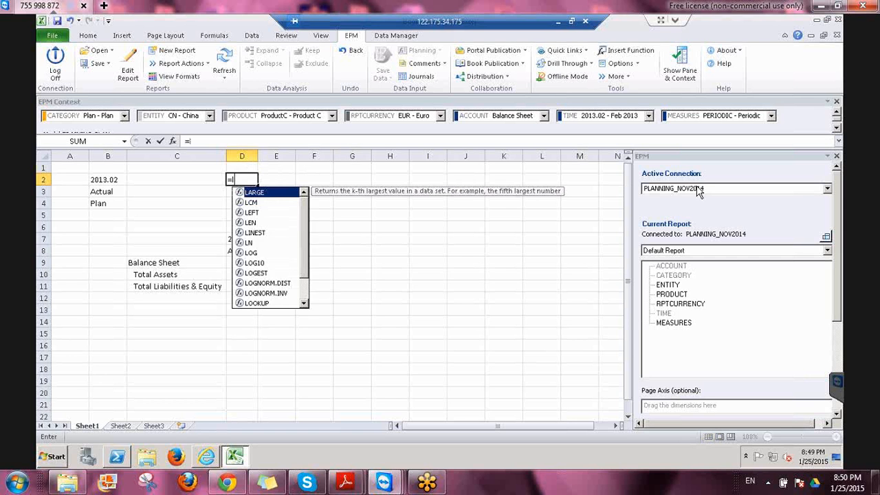
pyautogui.write('eft')
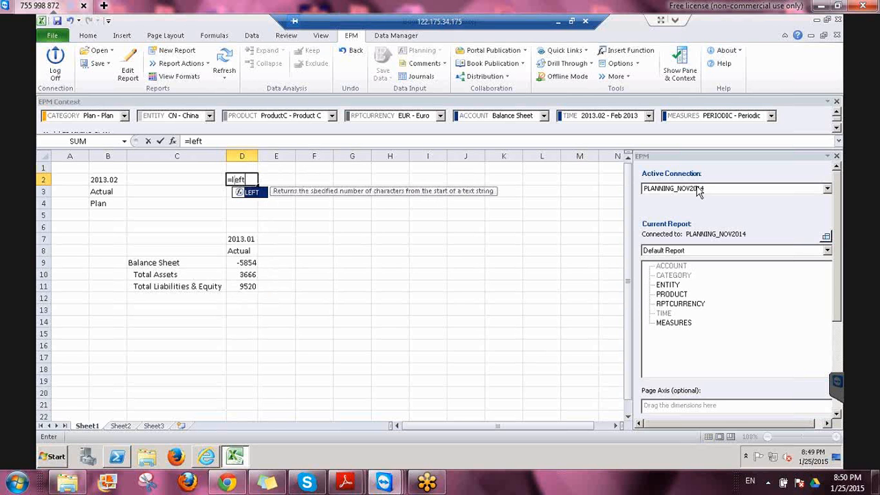
pyautogui.write('(')
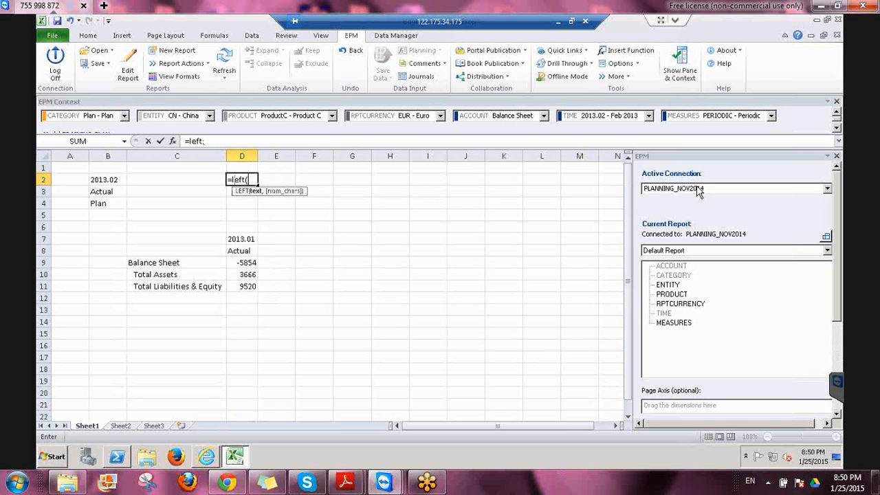
pyautogui.press('Left')
pyautogui.press('Left')
pyautogui.press('Left')
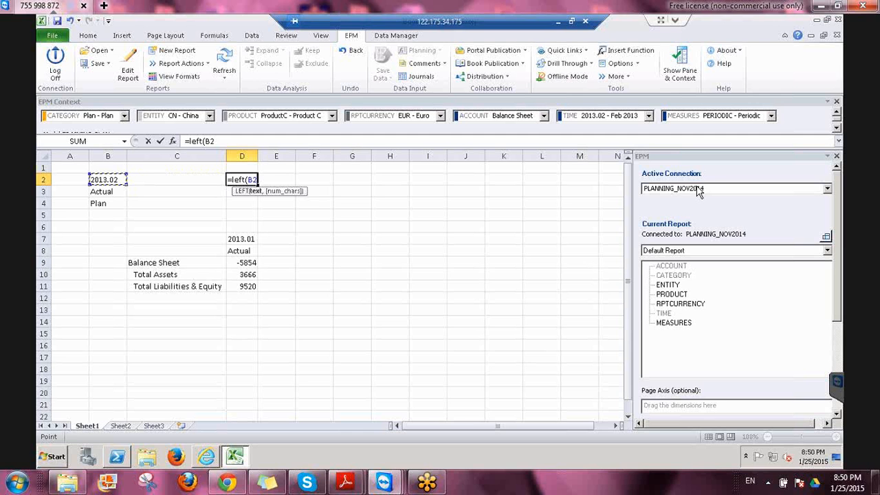
pyautogui.press('Right')
pyautogui.write(',5')
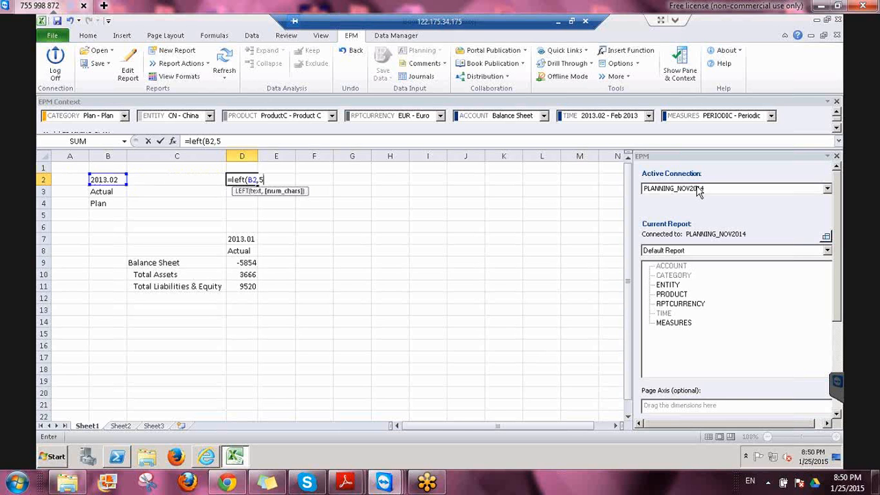
pyautogui.write(')')
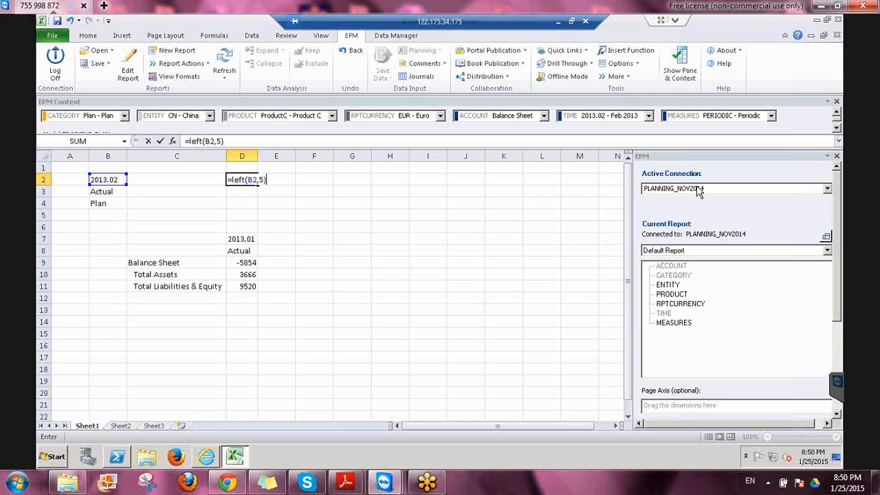
pyautogui.write('&01')
pyautogui.press('Return')
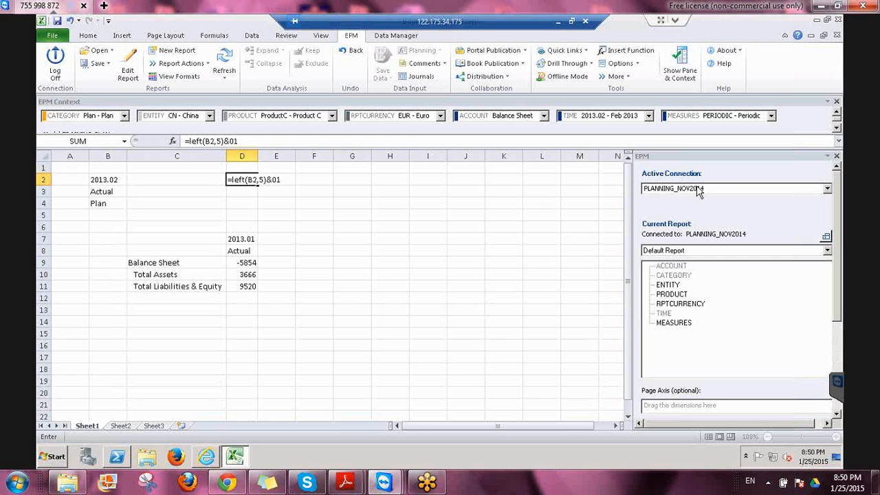
pyautogui.press('Return')
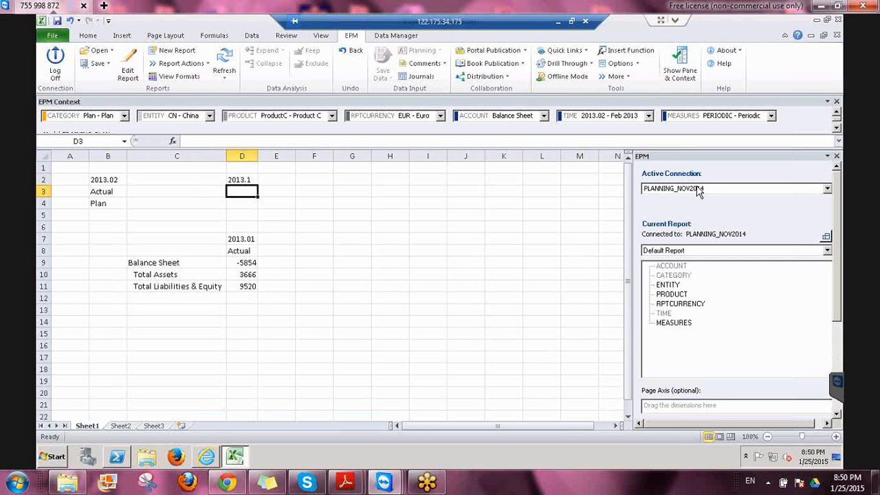
# - Try to change the suffix in cell D2's formula to 01 so it reads =LEFT(B2,5)&01
pyautogui.press('Up')
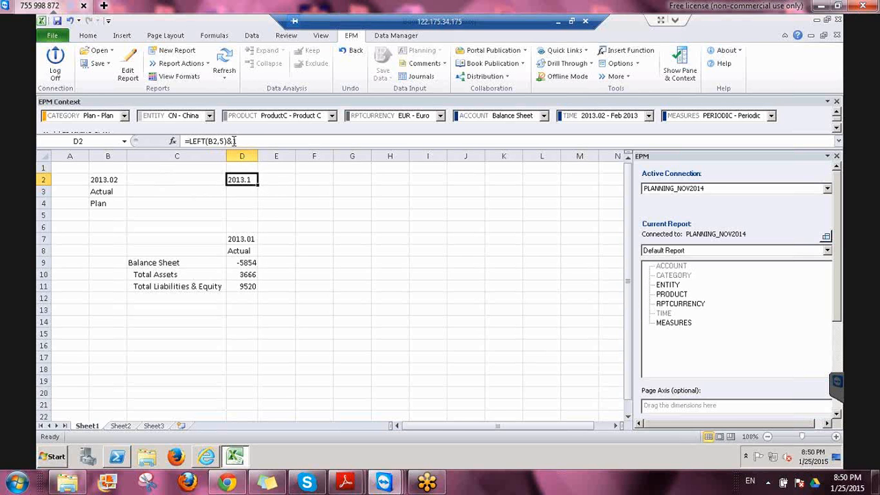
pyautogui.press('F2')
pyautogui.press('BackSpace')
pyautogui.write('01')
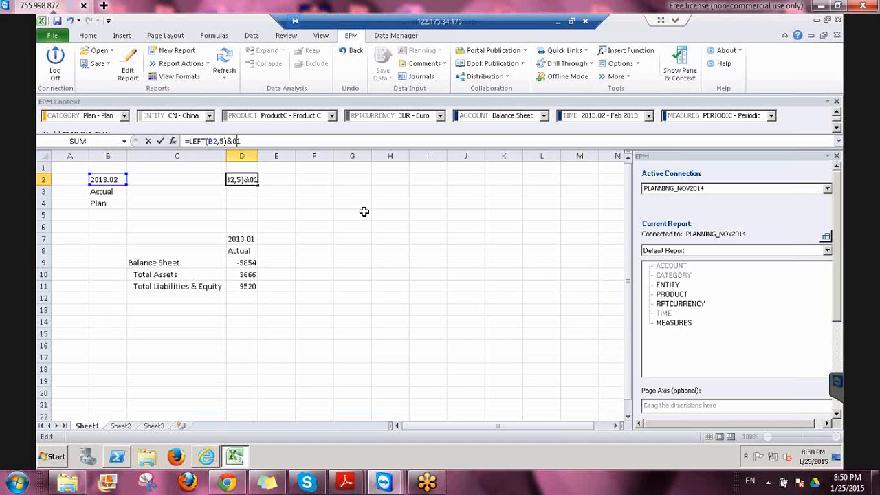
pyautogui.press('Return')
pyautogui.press('Up')
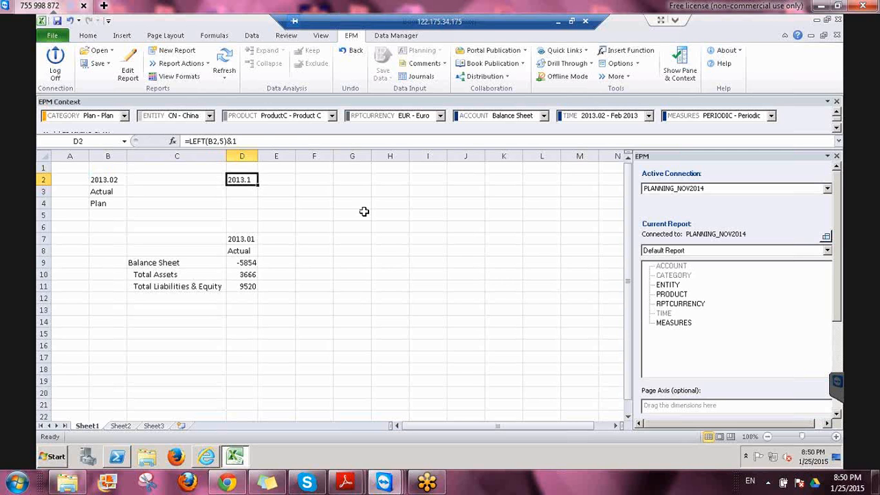
pyautogui.press('Left')
pyautogui.press('Left')
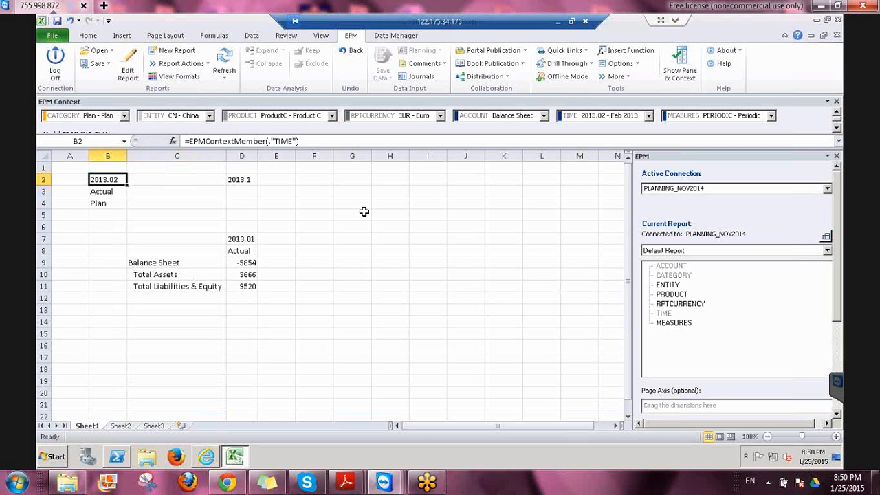
pyautogui.press('Down')
pyautogui.press('Down')
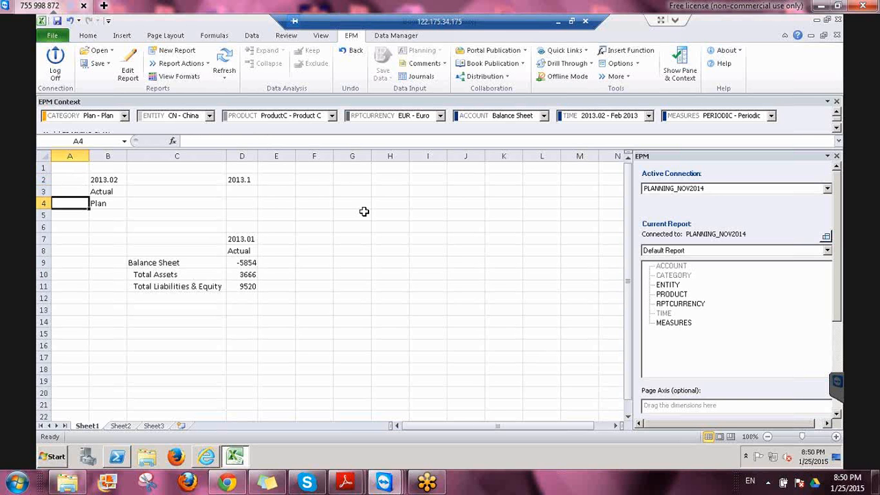
pyautogui.press('Down')
pyautogui.press('Right')
pyautogui.write("'01")
pyautogui.press('Return')
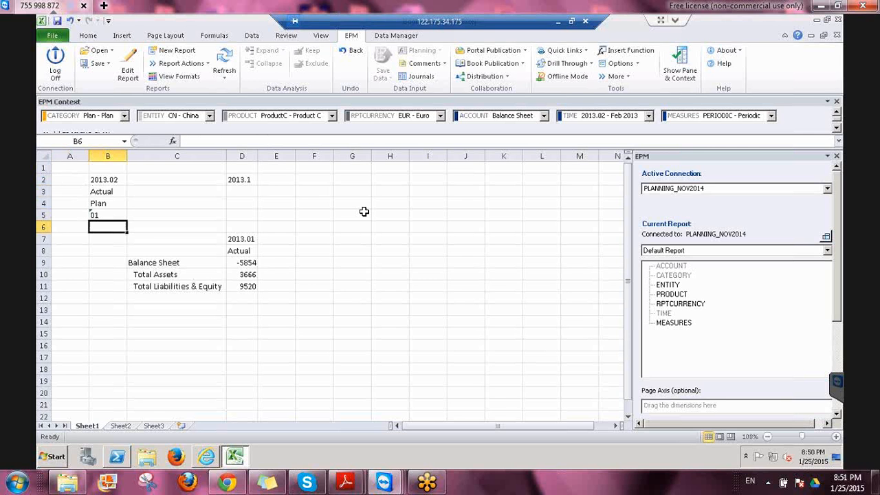
pyautogui.press('Up')
pyautogui.press('Delete')
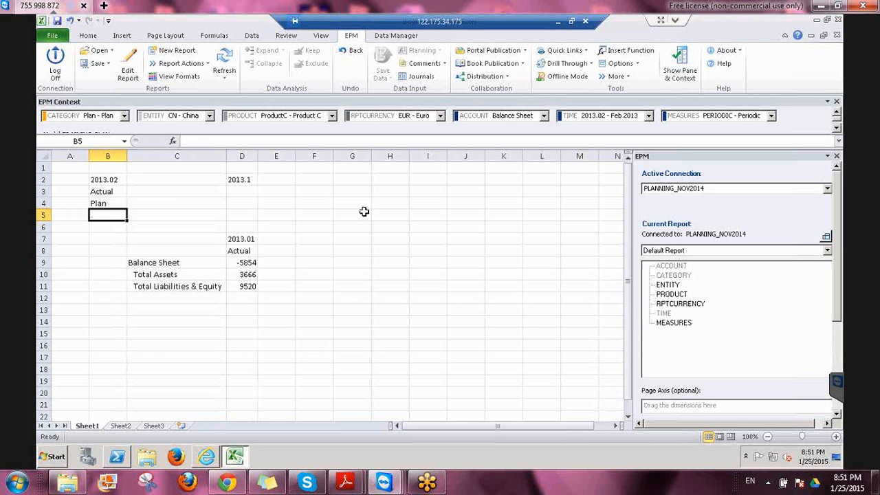
# - Try to build the first period in cell D2 with the formula =LEFT(B2,4)&0.01
pyautogui.click(240, 180)
pyautogui.click(217, 141)
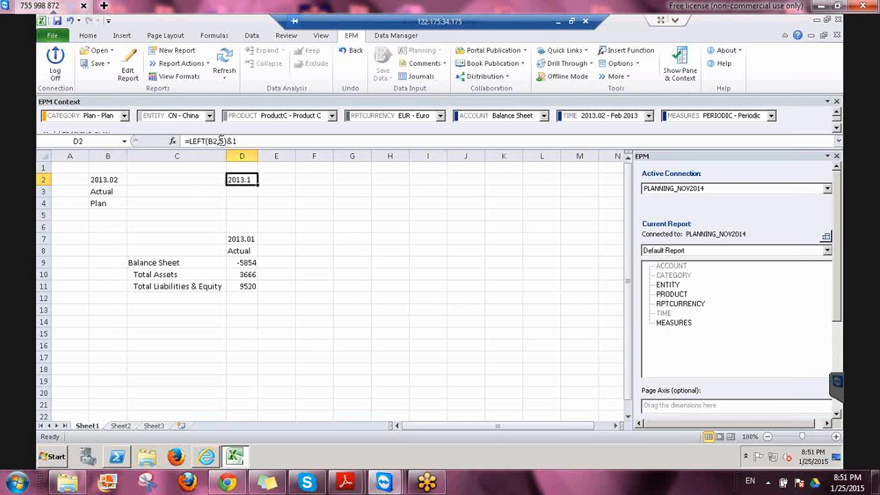
pyautogui.press('BackSpace')
pyautogui.write('4')
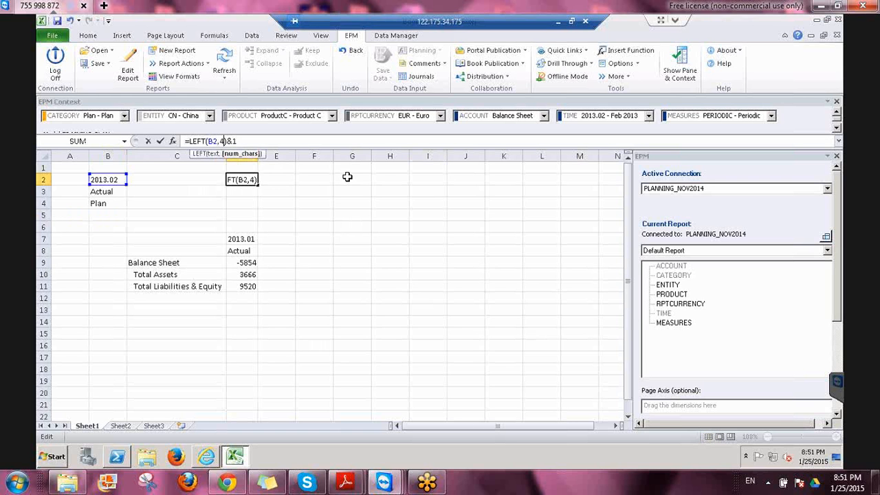
pyautogui.press('End')
pyautogui.write('/100')
pyautogui.press('Return')
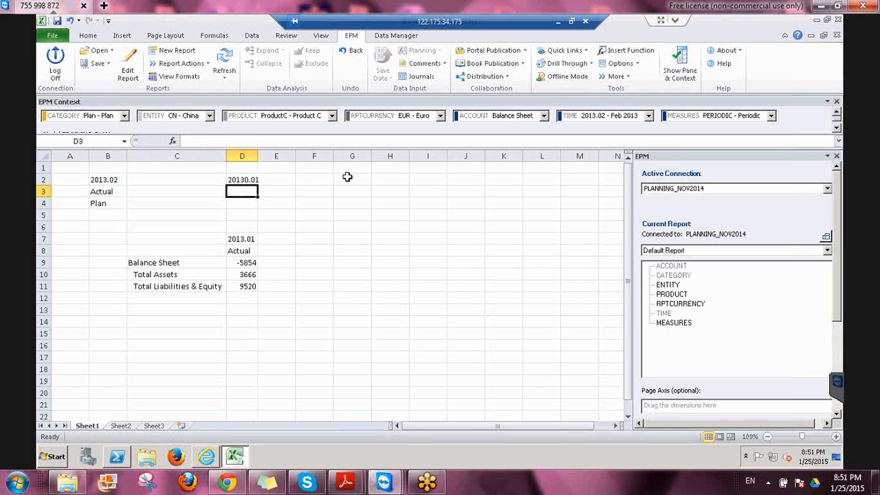
# - Try to remove the leading zero from the 0.01 suffix in cell D2's formula
pyautogui.press('Up')
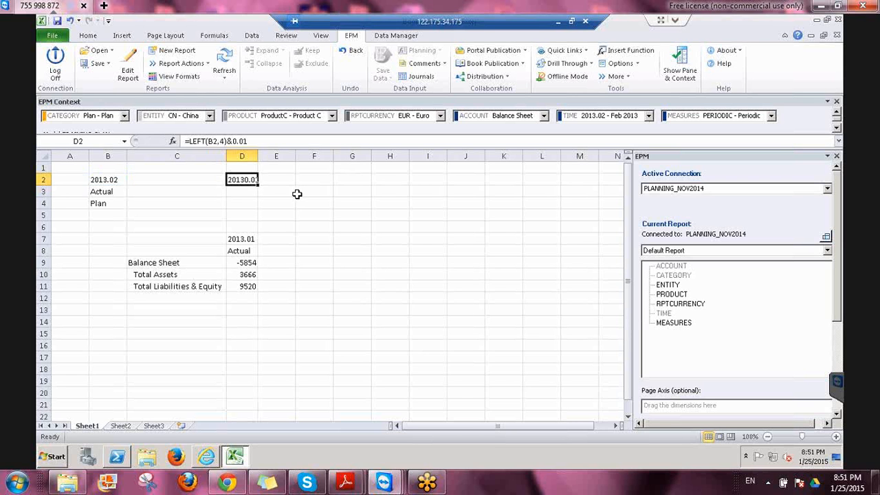
pyautogui.click(237, 141)
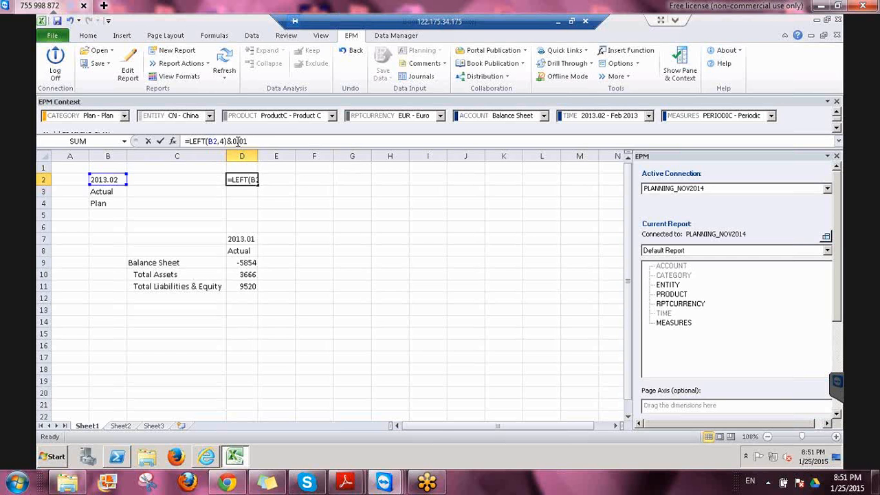
pyautogui.press('BackSpace')
pyautogui.press('Return')
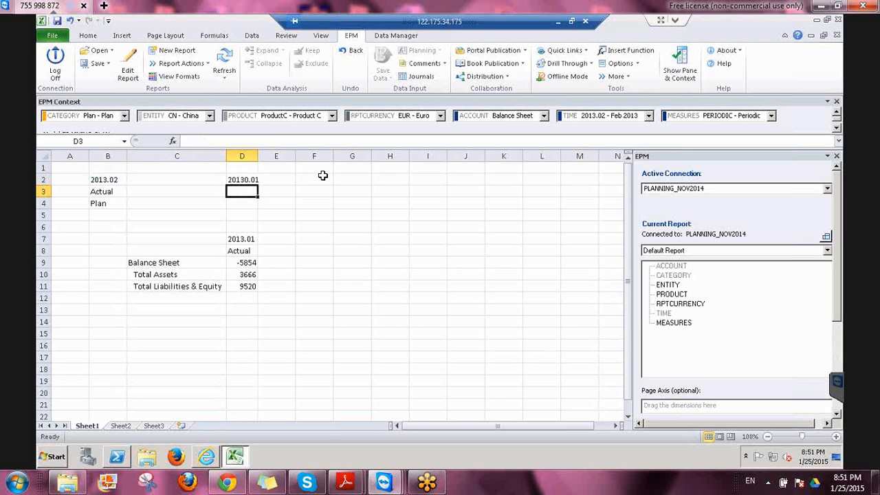
pyautogui.press('Up')
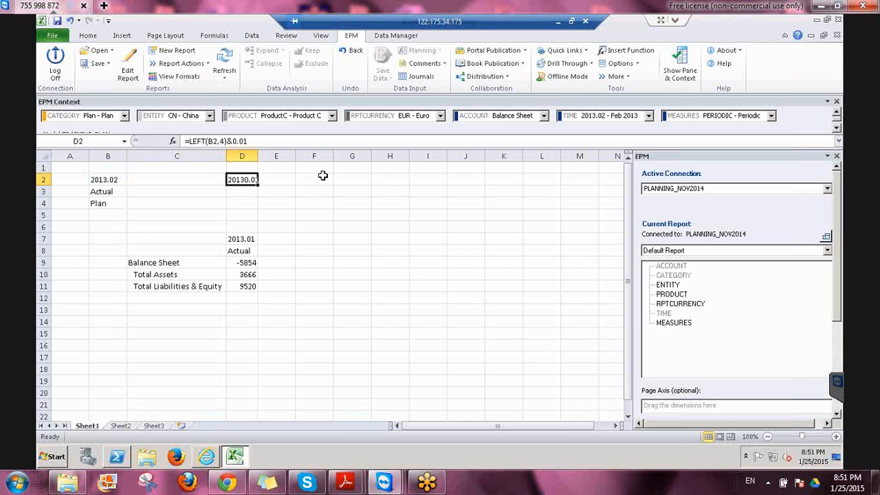
# - Start a =REPLACE( formula in cell C2 and open its function arguments
pyautogui.press('Left')
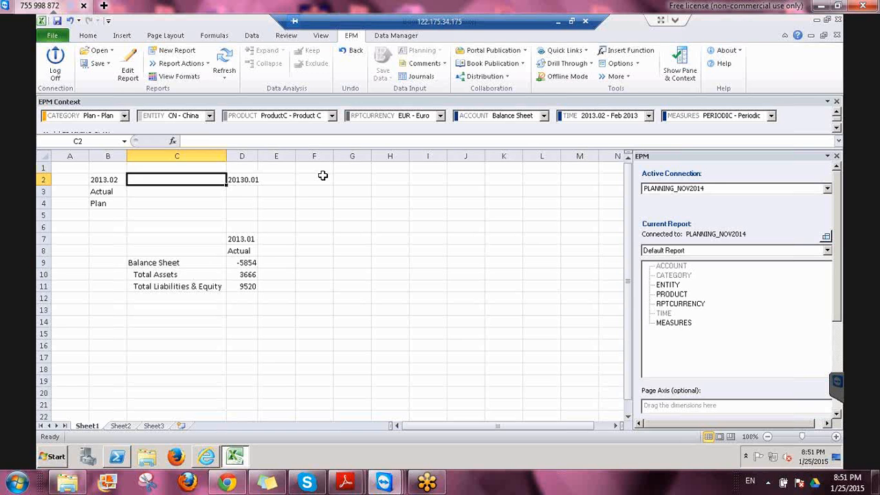
pyautogui.press('Left')
pyautogui.press('Left')
pyautogui.press('Right')
pyautogui.press('Right')
pyautogui.write('r')
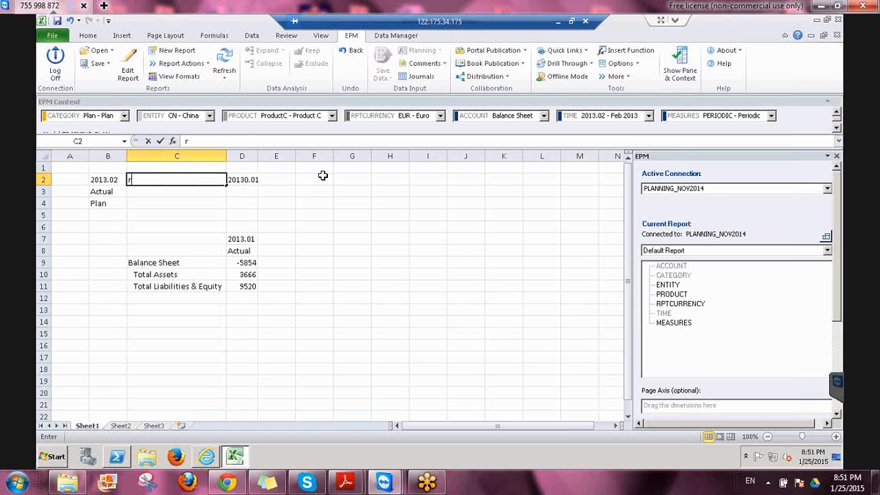
pyautogui.write('eplace(')
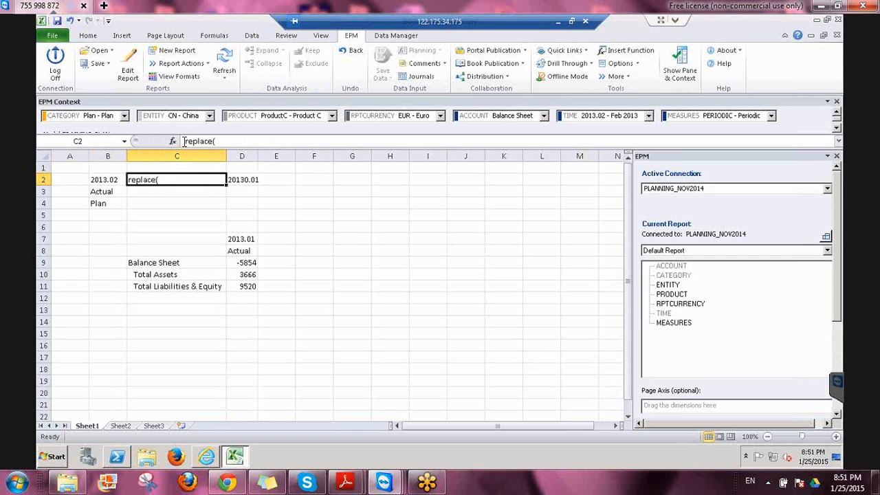
pyautogui.press('F2')
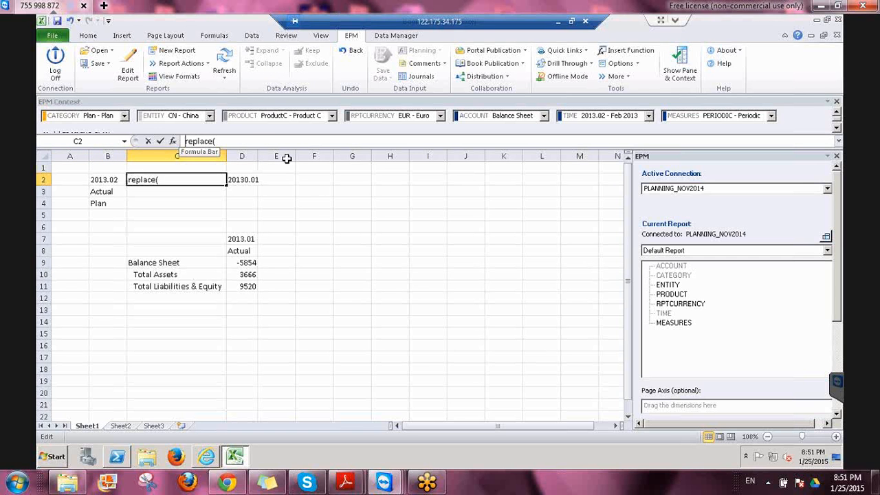
pyautogui.press('Home')
pyautogui.write('=')
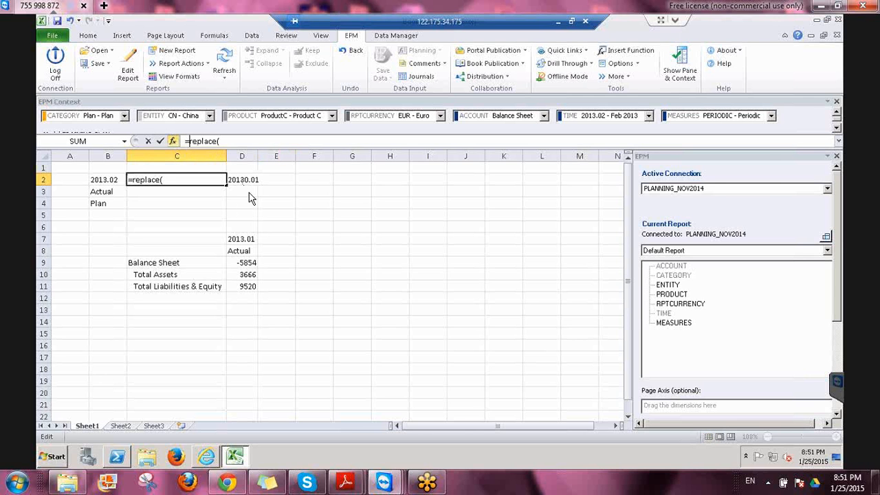
pyautogui.hotkey('ctrl', 'a')
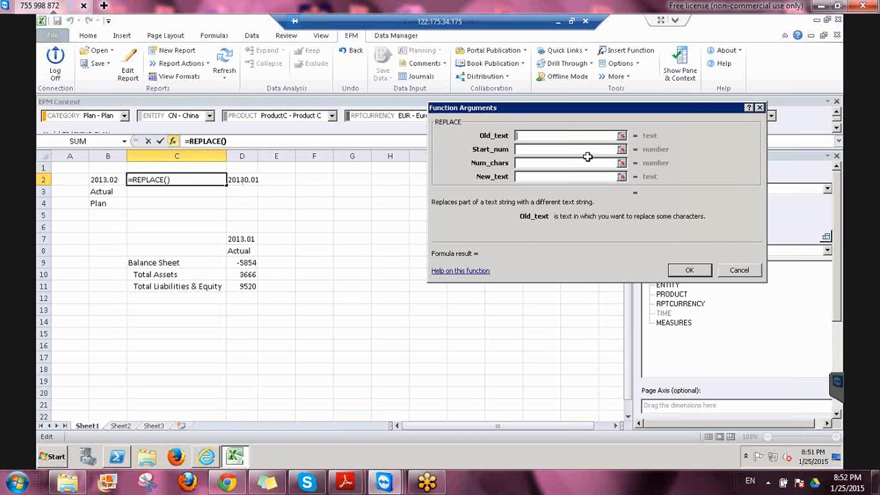
# - Complete the REPLACE function with old text B2, start number 5, 6 characters and new text ".01"
pyautogui.write('B2')
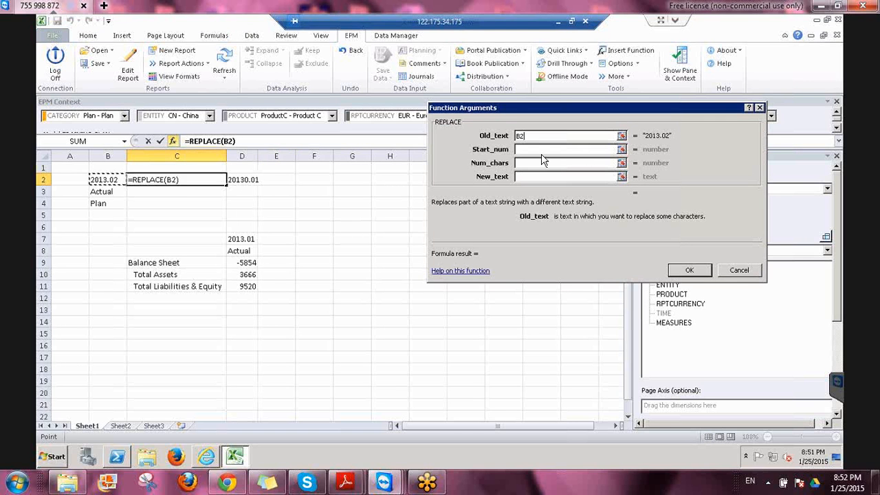
pyautogui.press('Tab')
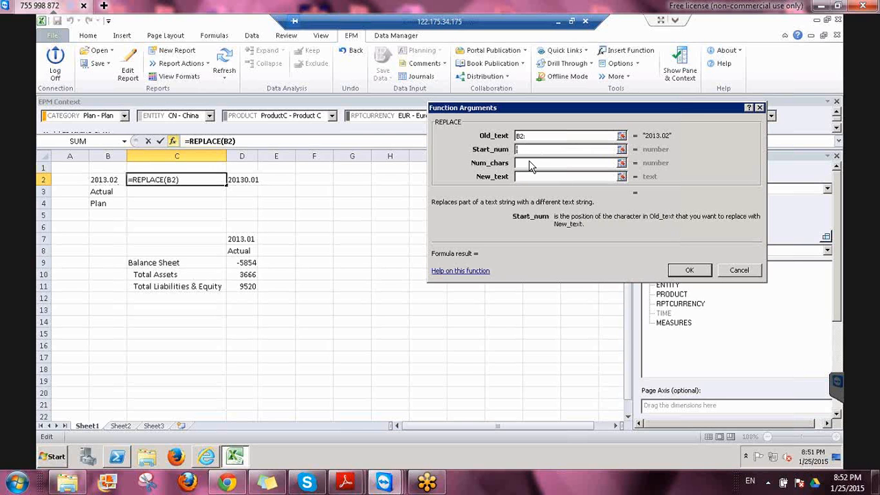
pyautogui.write('5')
pyautogui.click(529, 165)
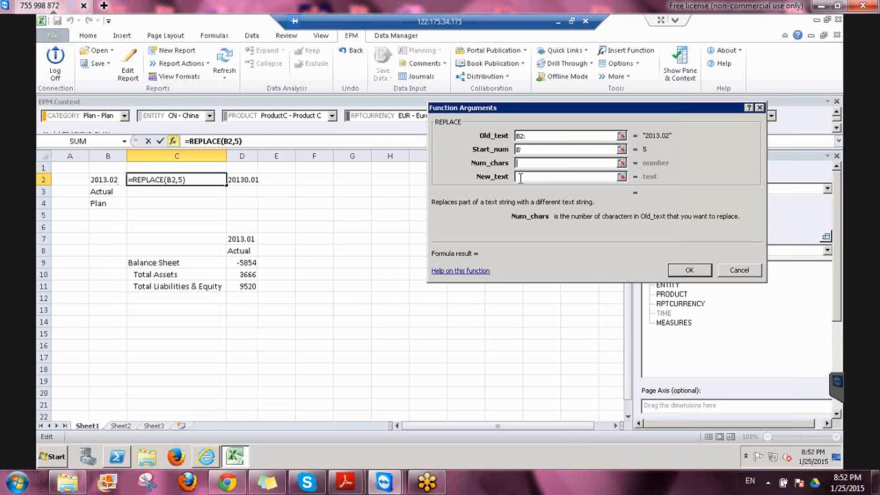
pyautogui.write('6')
pyautogui.click(521, 178)
pyautogui.write('0')
pyautogui.press('BackSpace')
pyautogui.write('"01')
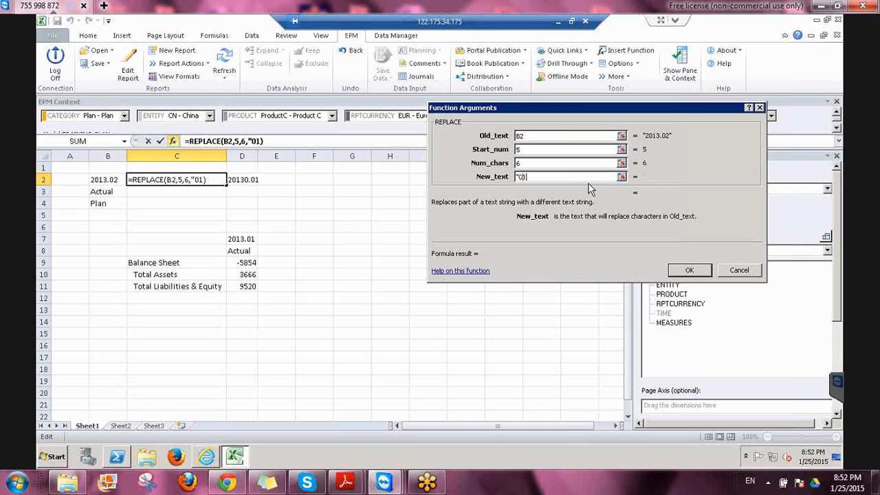
pyautogui.write('"')
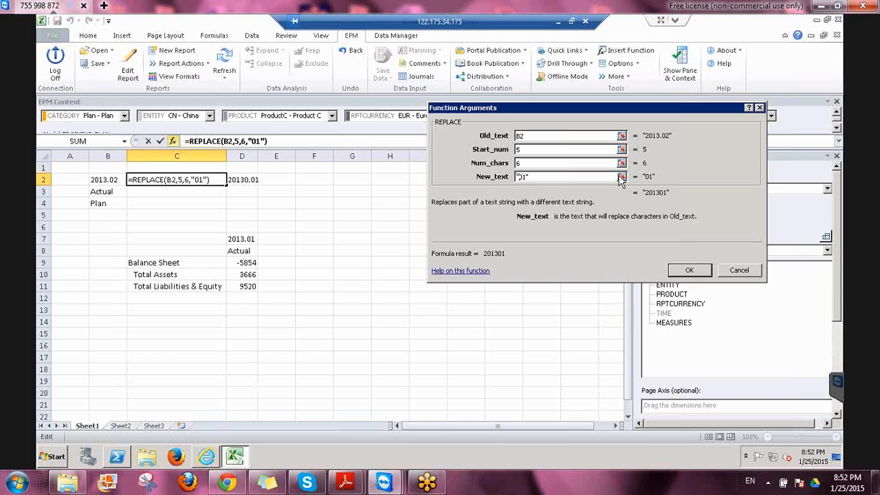
pyautogui.write('.')
pyautogui.click(692, 270)
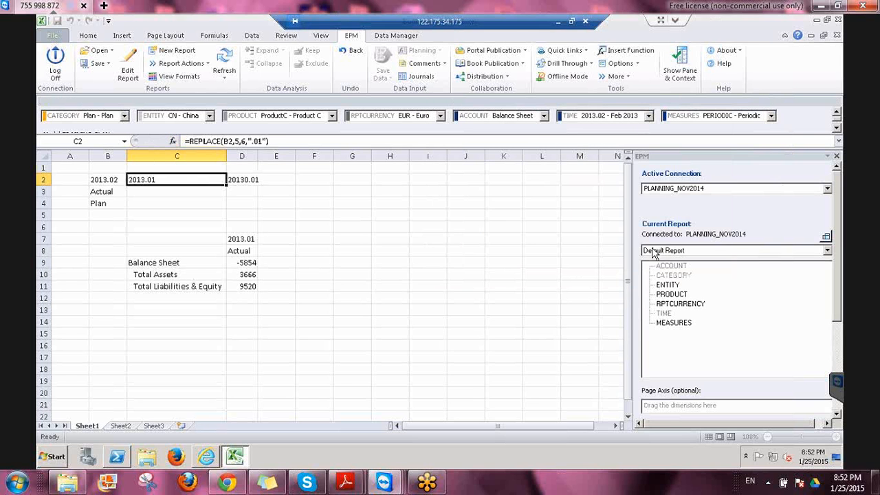
# - Clear cell D2 and move the REPLACE formula from C2 into it
pyautogui.press('Right')
pyautogui.press('Delete')
pyautogui.press('Left')
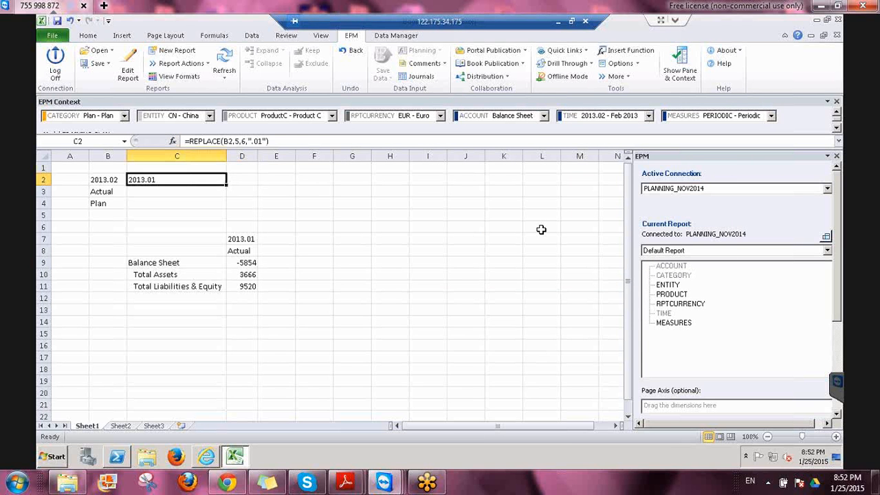
pyautogui.hotkey('ctrl', 'c')
pyautogui.press('Right')
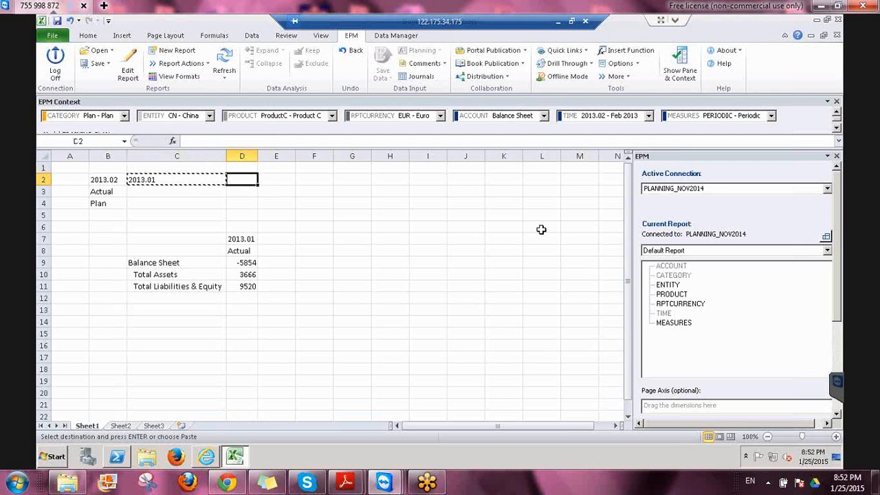
pyautogui.press('Return')
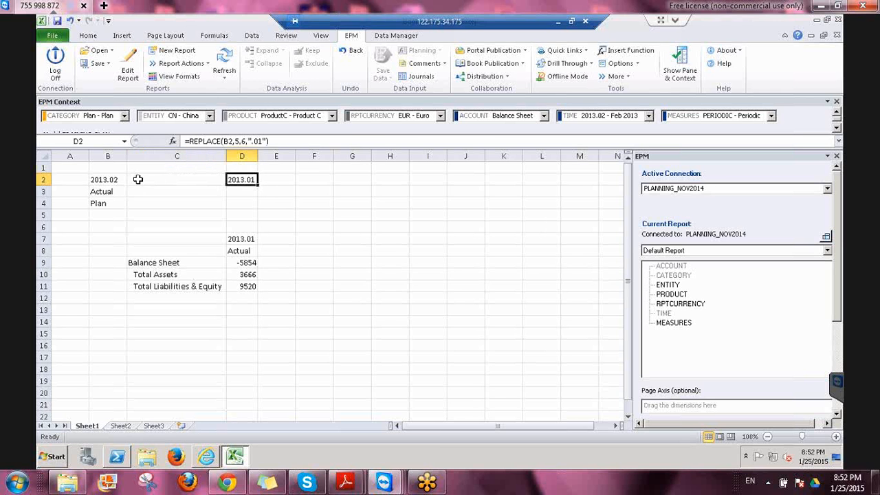
# - Make the old-text reference in cell D2's REPLACE formula absolute as $B$2
pyautogui.click(173, 144)
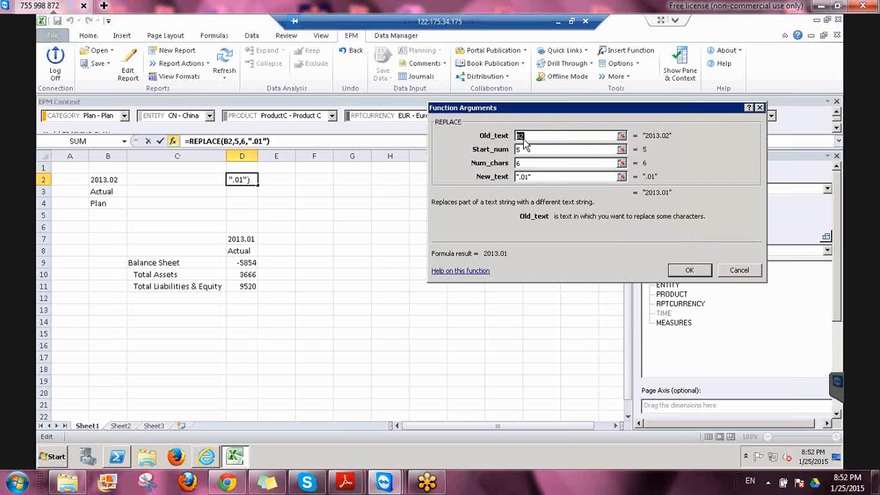
pyautogui.click(523, 137)
pyautogui.press('F4')
pyautogui.click(526, 150)
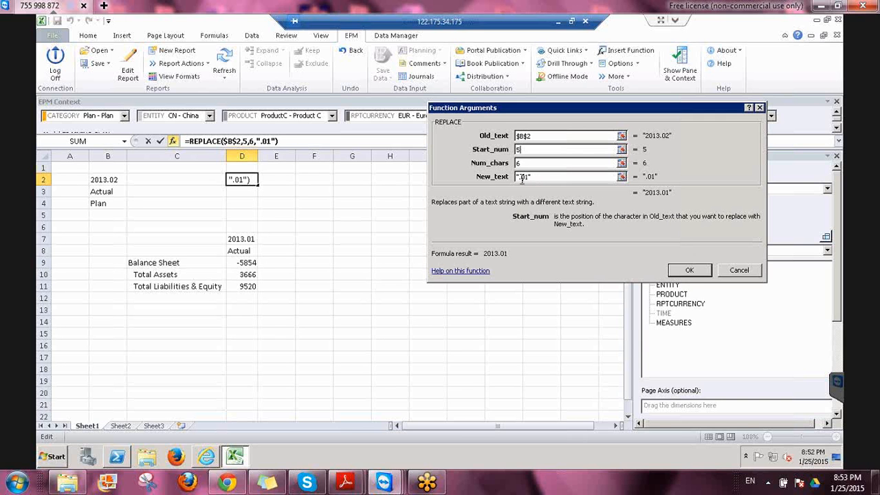
pyautogui.click(696, 272)
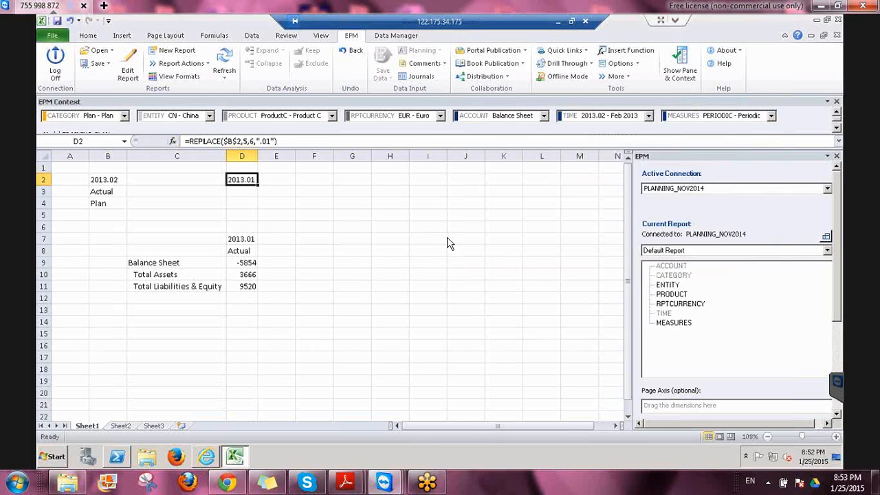
# - Start an =EPMMemberOffset( formula in cell E2 and open its function arguments
pyautogui.press('Right')
pyautogui.write('=')
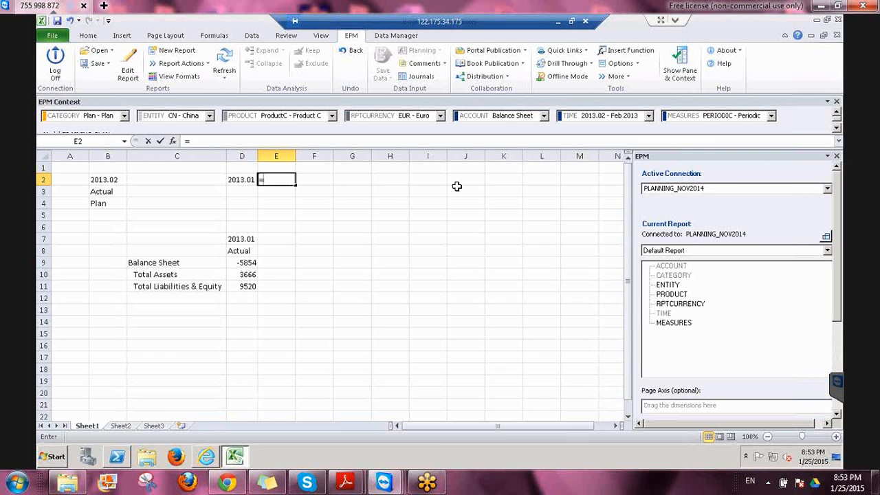
pyautogui.write('e')
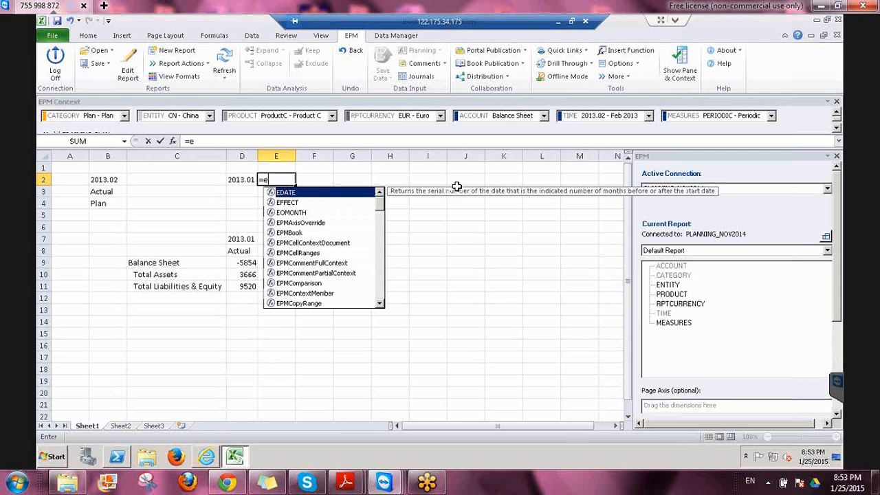
pyautogui.write('pm')
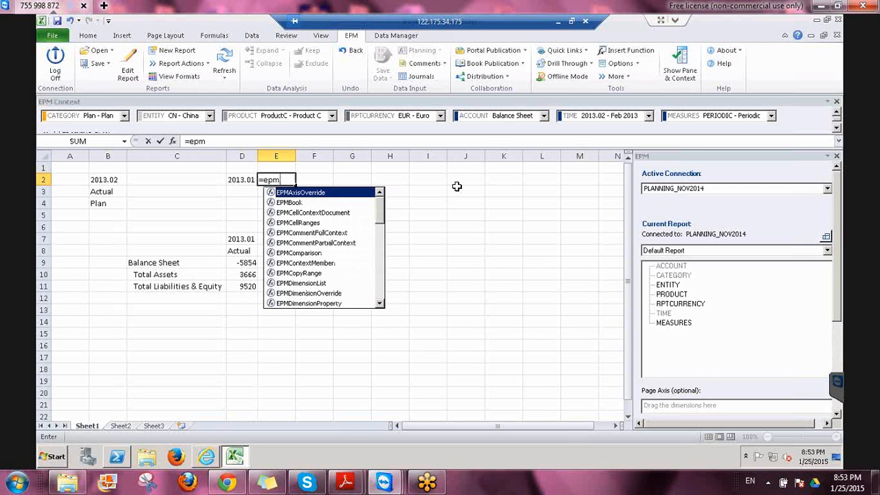
pyautogui.write('m')
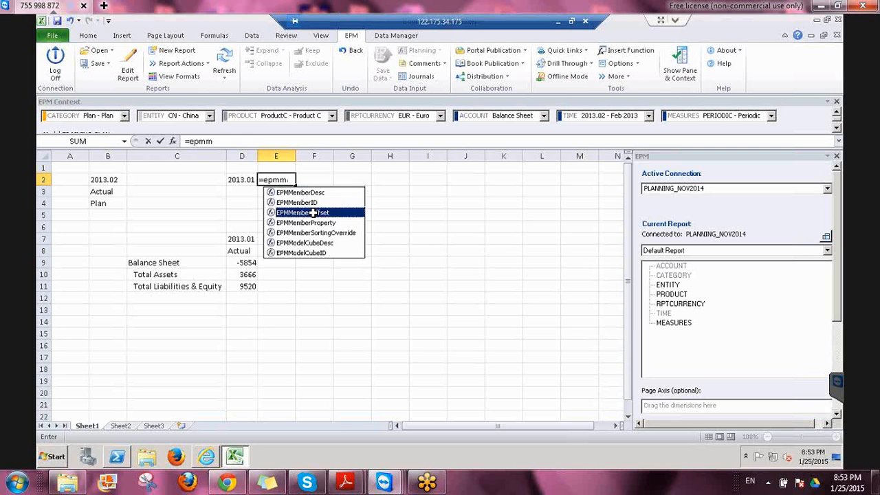
pyautogui.doubleClick(313, 212)
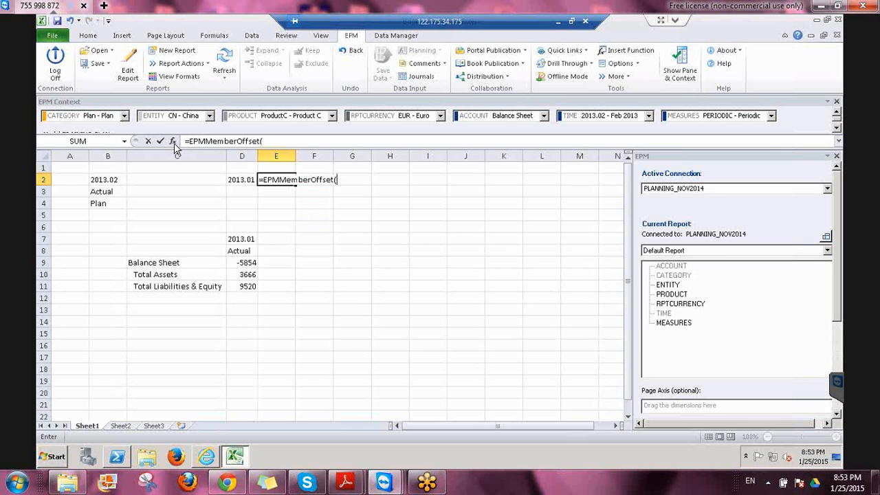
pyautogui.click(172, 141)
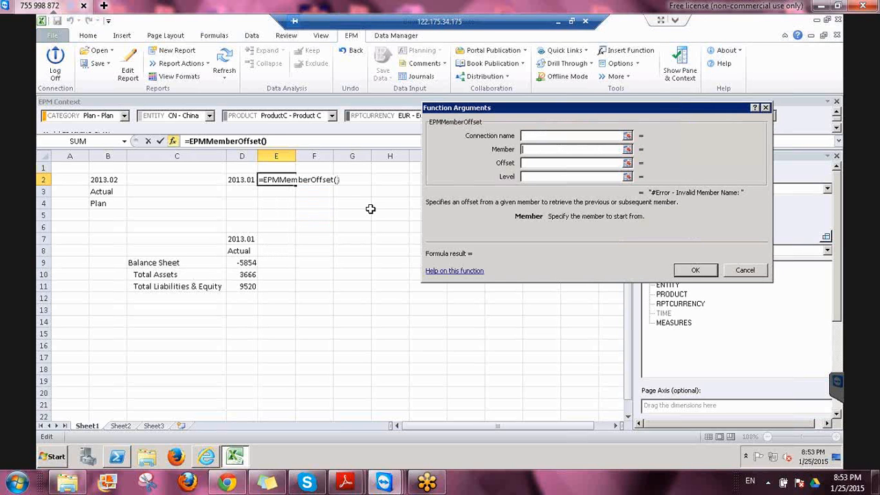
# - Complete the EPMMemberOffset function in E2 with member D2 and offset 1
pyautogui.write('D2')
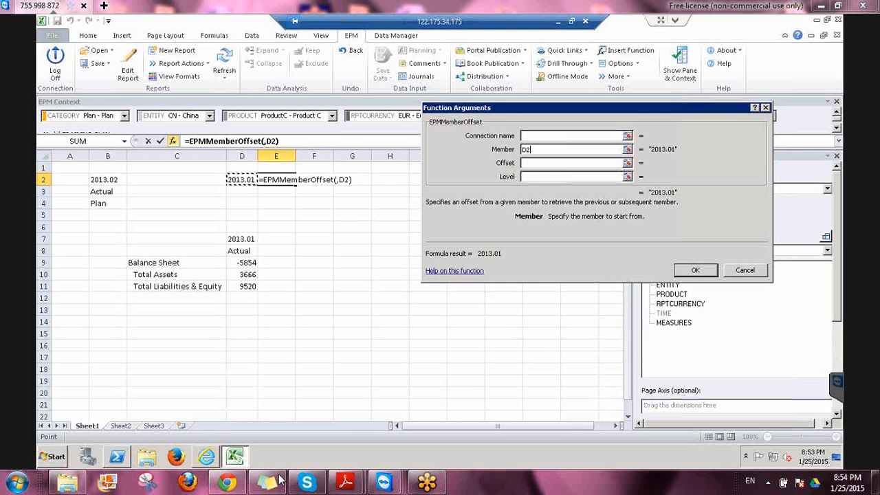
pyautogui.click(536, 165)
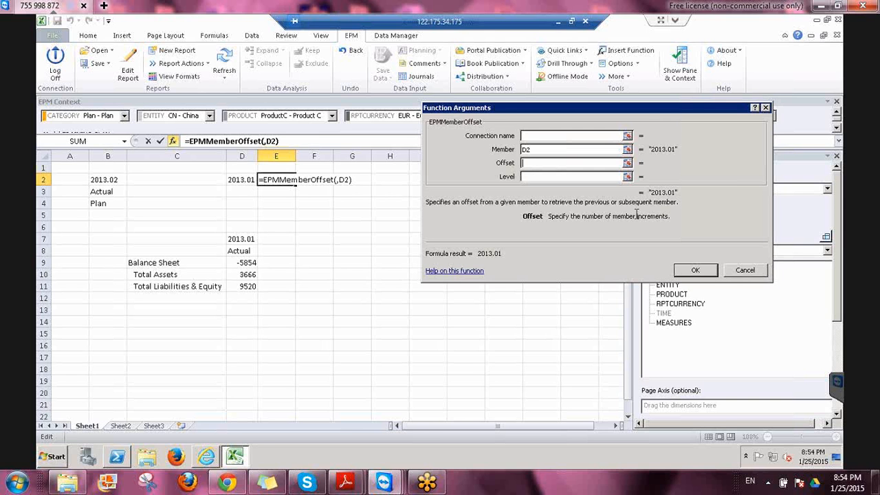
pyautogui.write('1')
pyautogui.click(697, 270)
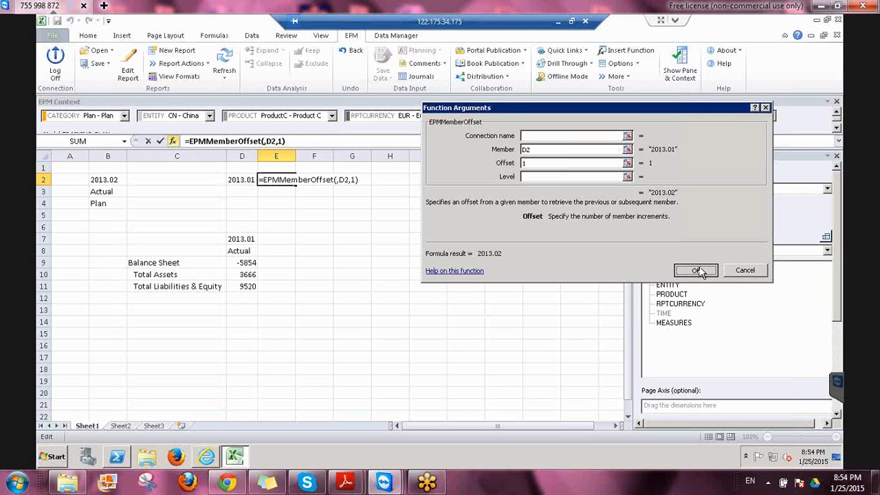
# - Copy the EPMMemberOffset formula from E2 across cells F2 to M2
pyautogui.hotkey('ctrl', 'c')
pyautogui.press('Right')
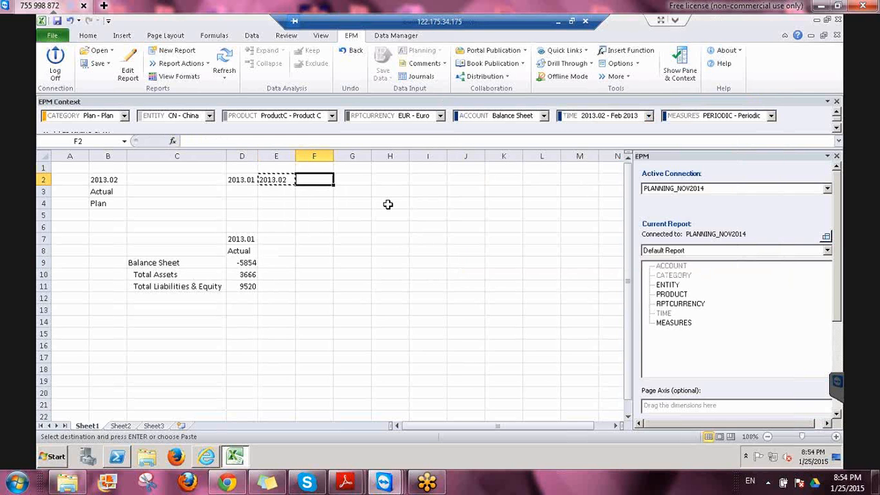
pyautogui.hotkey('shift', 'Right')
pyautogui.hotkey('shift', 'Right')
pyautogui.hotkey('shift', 'Right')
pyautogui.hotkey('shift', 'Right')
pyautogui.hotkey('shift', 'Right')
pyautogui.hotkey('shift', 'Right')
pyautogui.hotkey('shift', 'Right')
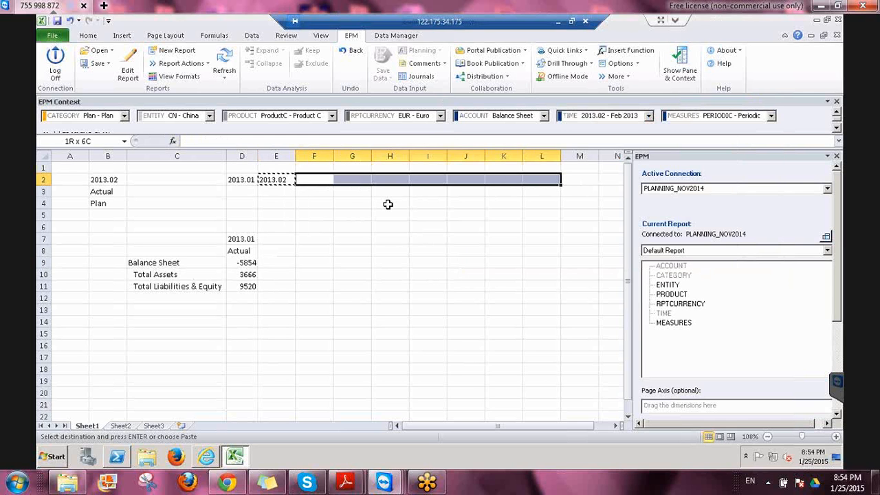
pyautogui.press('Return')
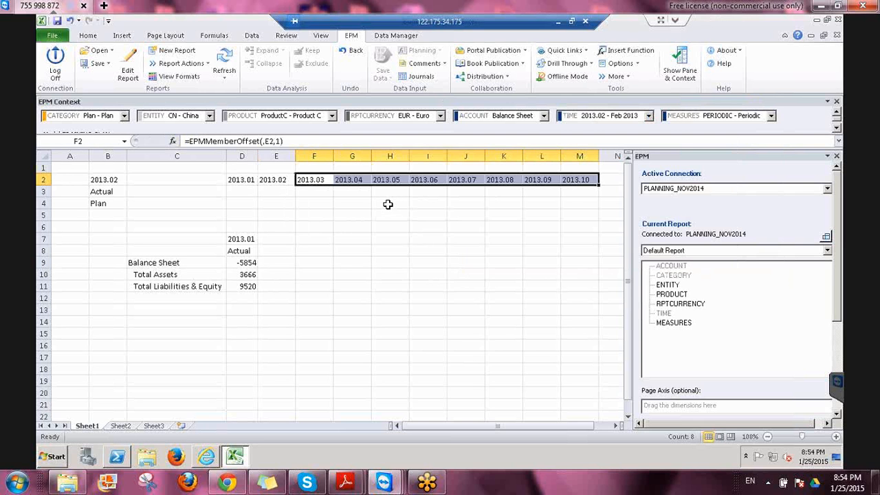
# - Extend the month offset formula in row 2 beyond column M for the remaining periods
pyautogui.press('Right')
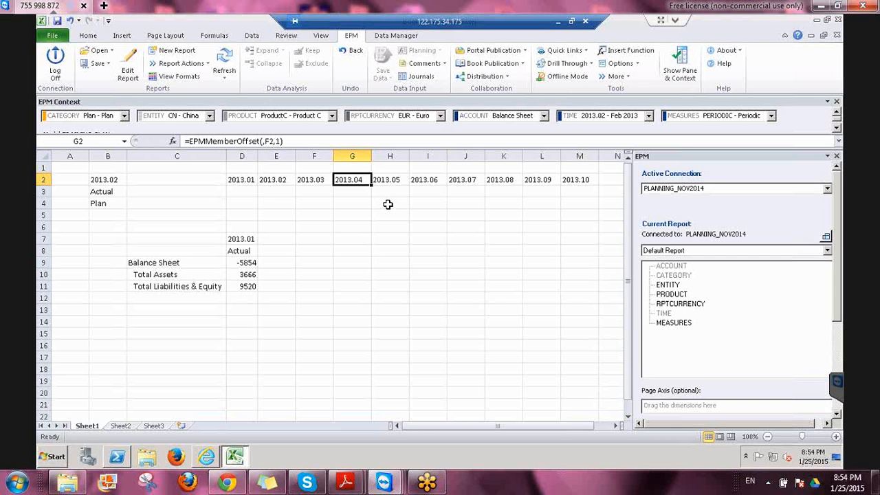
pyautogui.press('Right')
pyautogui.press('Right')
pyautogui.press('Right')
pyautogui.press('Right')
pyautogui.press('Right')
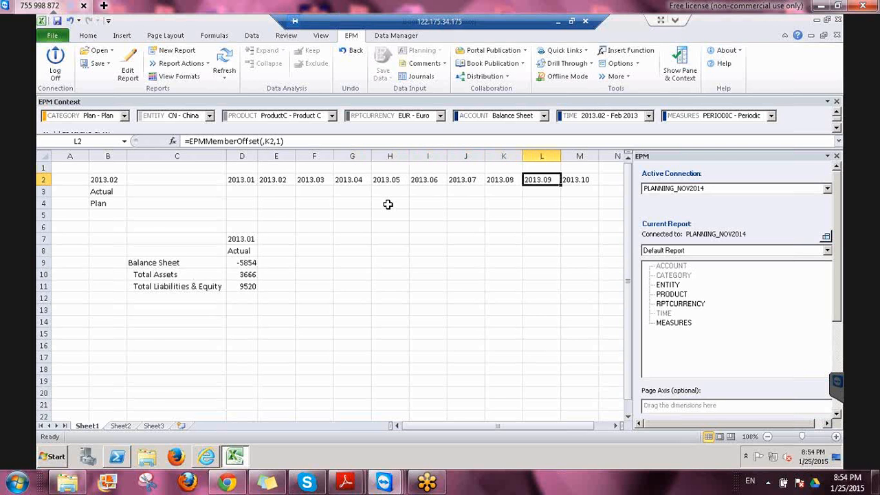
pyautogui.press('Right')
pyautogui.press('Right')
pyautogui.press('Right')
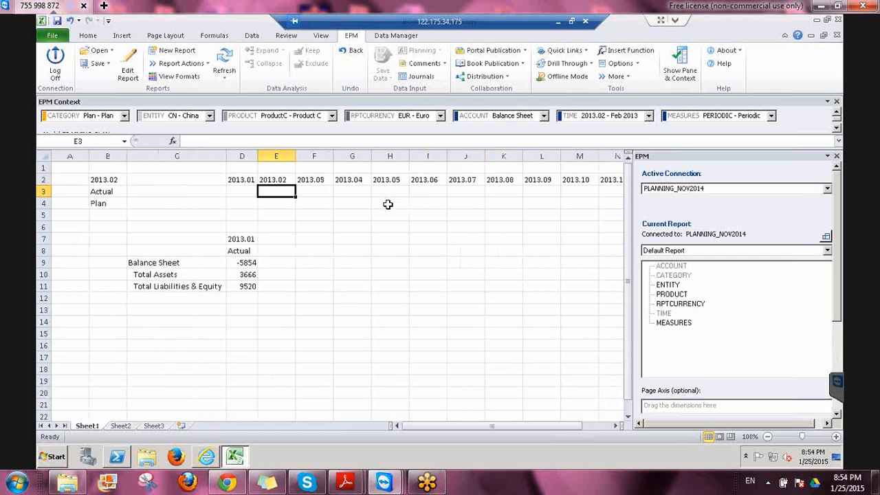
# - Start an IF formula in cell D3 with the logical test B2>D2
pyautogui.click(255, 181)
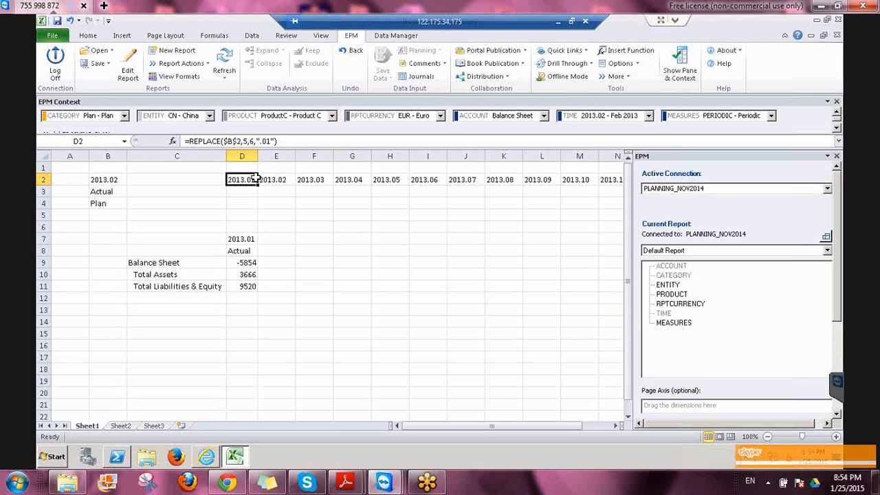
pyautogui.press('Down')
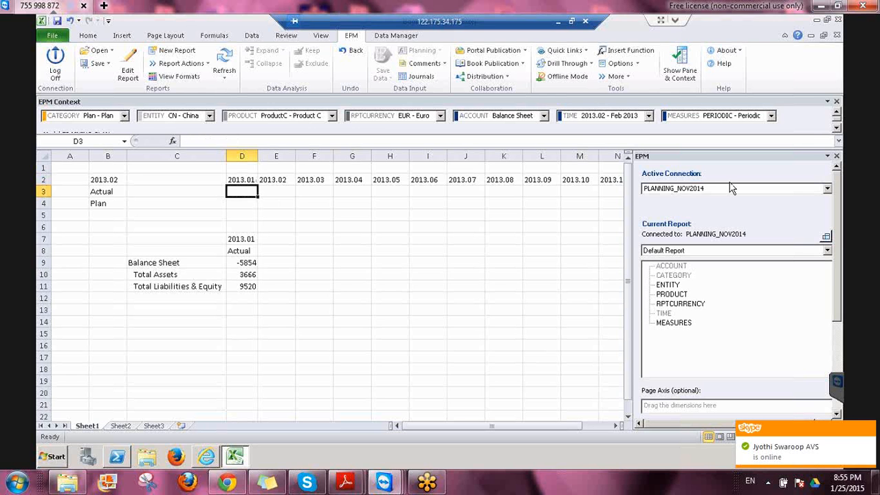
pyautogui.write('=')
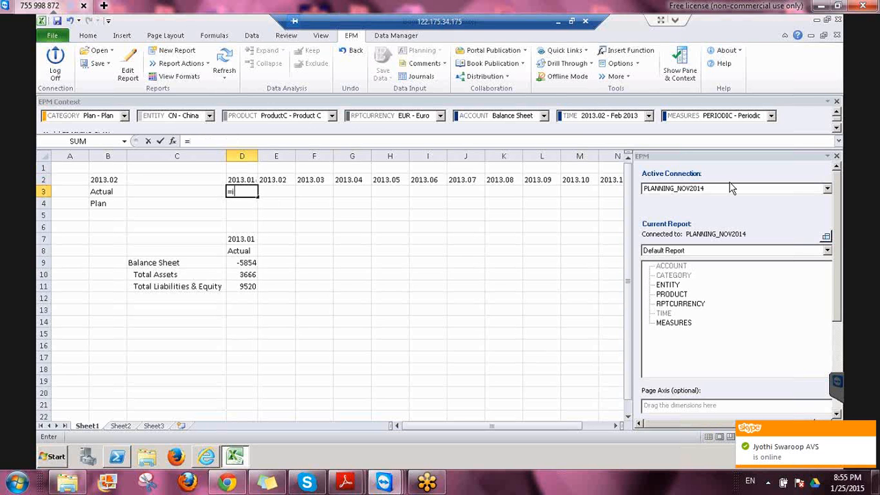
pyautogui.write('if')
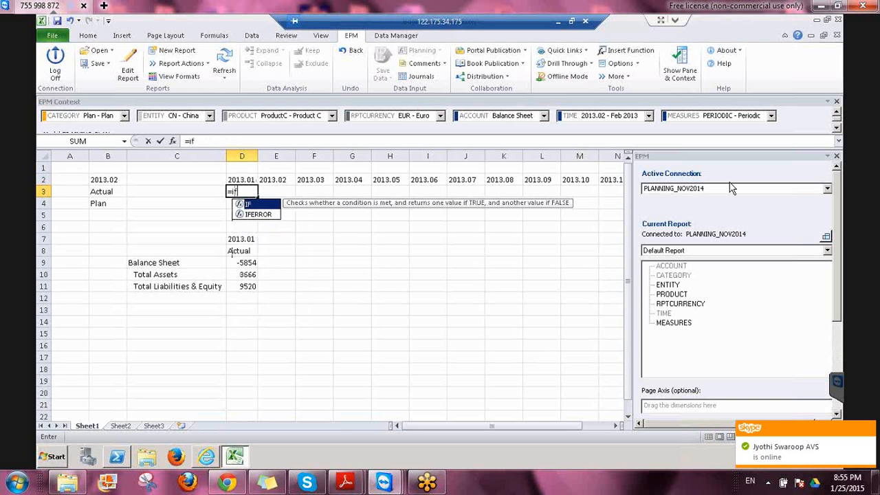
pyautogui.write('(')
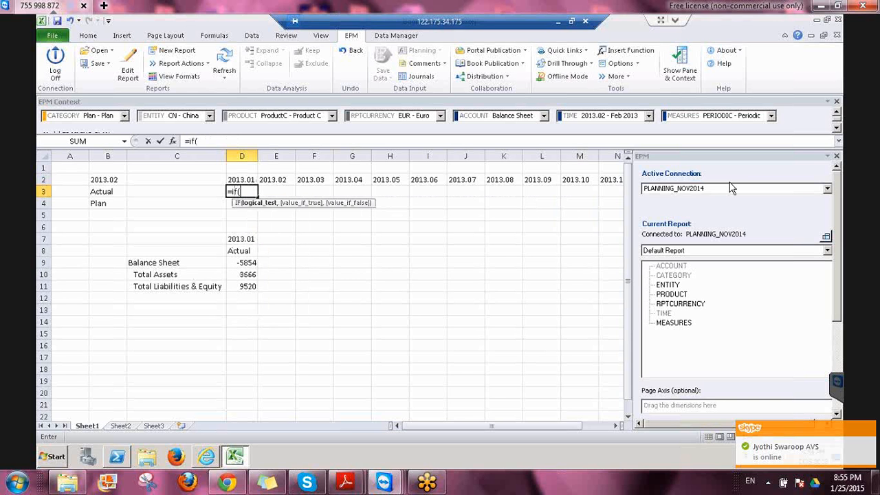
pyautogui.press('Left')
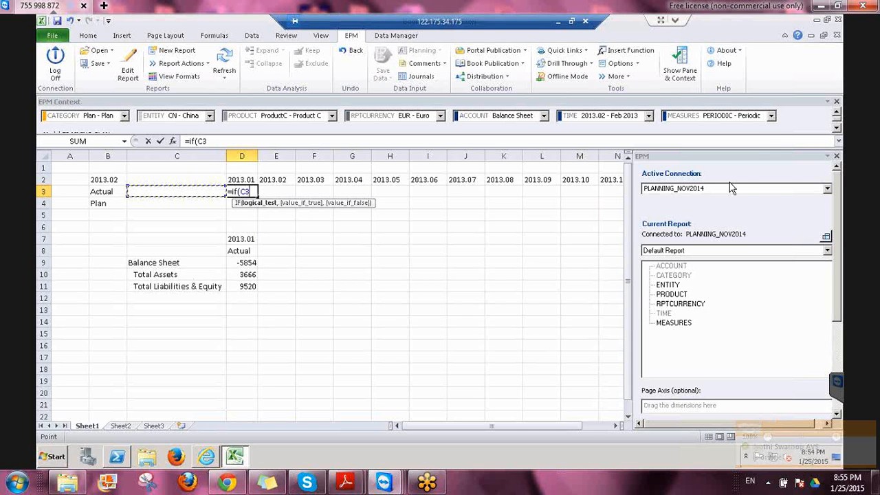
pyautogui.press('Left')
pyautogui.press('Up')
pyautogui.write('>')
pyautogui.press('Up')
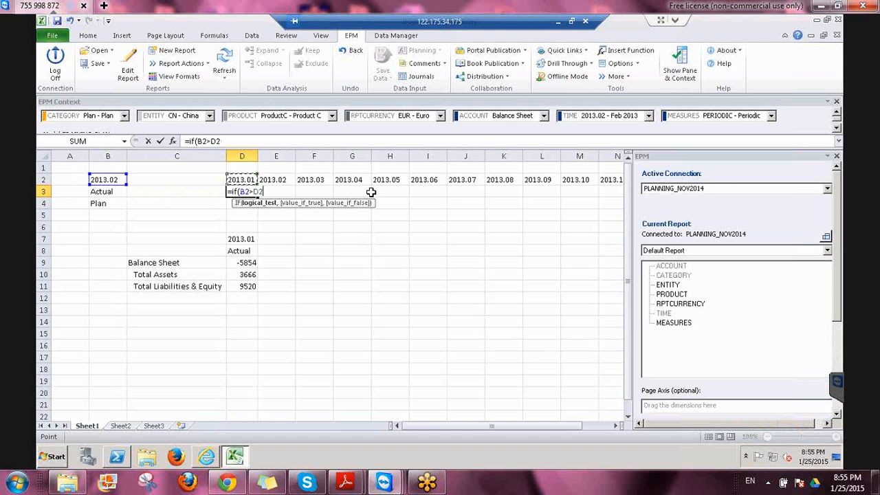
# - Complete the IF formula in D3 with B3 as the true value and B4 as the false value
pyautogui.write(',')
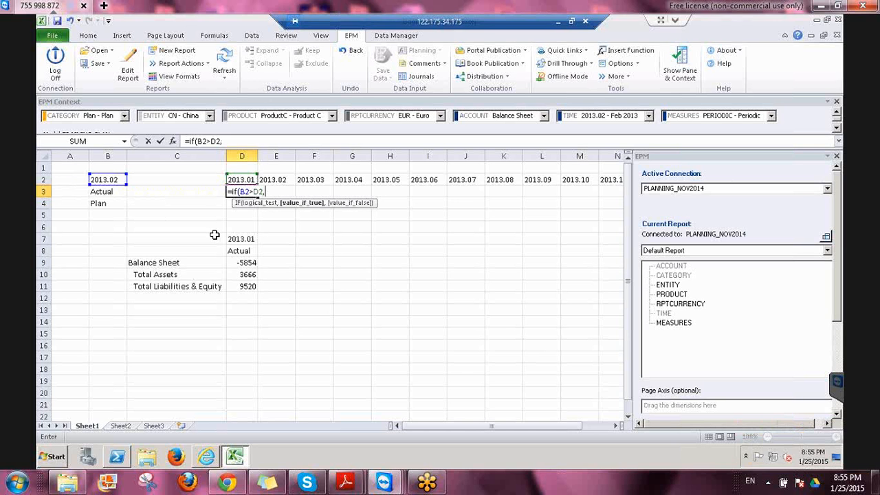
pyautogui.press('Left')
pyautogui.press('Left')
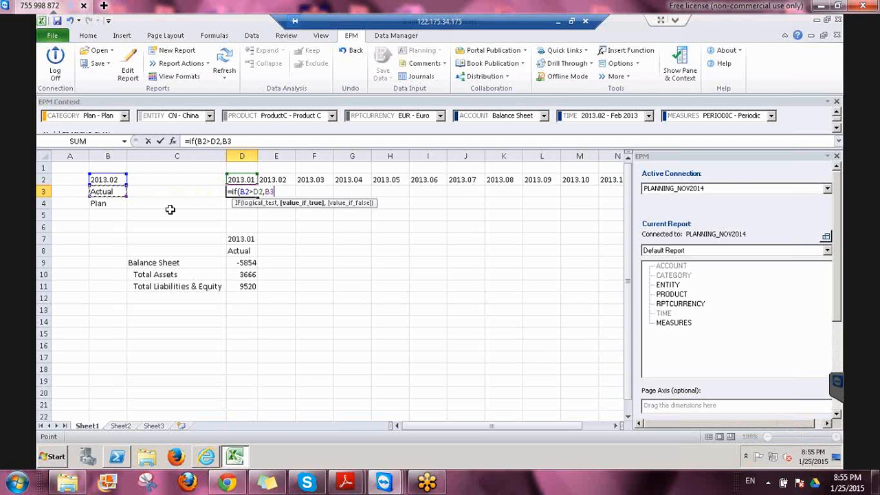
pyautogui.write(',')
pyautogui.press('Left')
pyautogui.press('Left')
pyautogui.press('Down')
pyautogui.write(')')
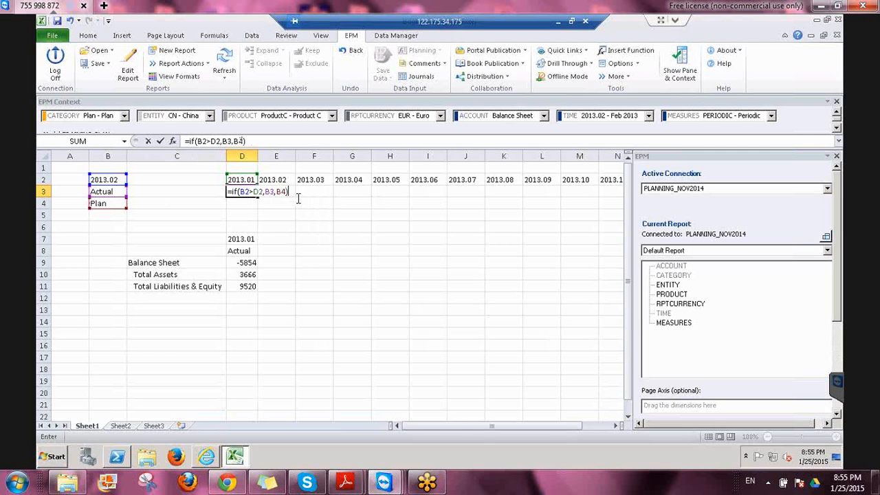
# - Make the references in D3's IF formula absolute as $B$2, $B$3 and $B$4, keeping D2 relative
pyautogui.click(244, 142)
pyautogui.press('F4')
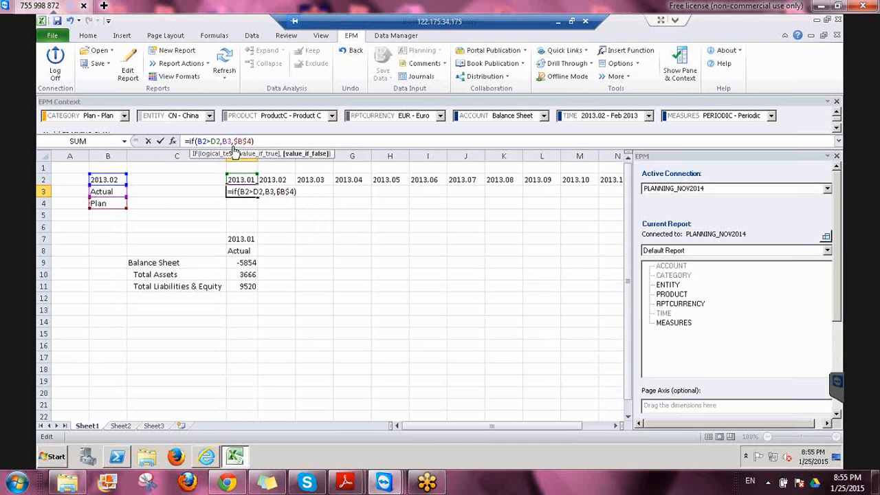
pyautogui.click(229, 141)
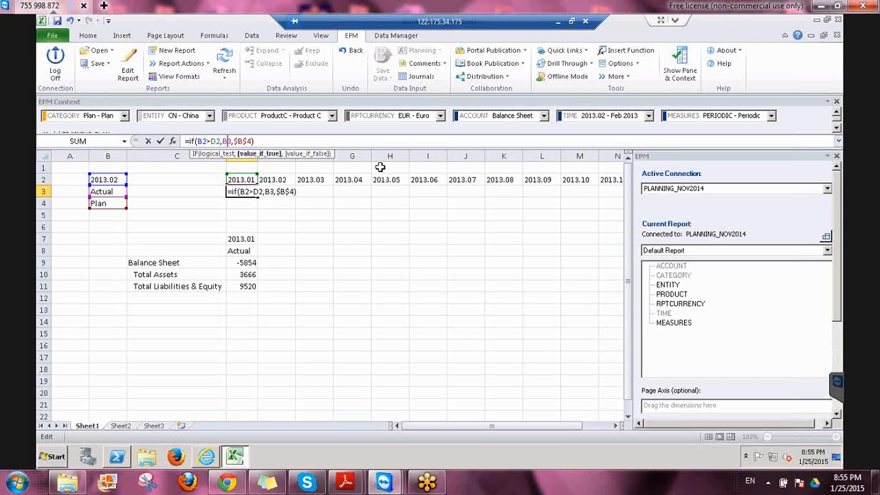
pyautogui.press('F4')
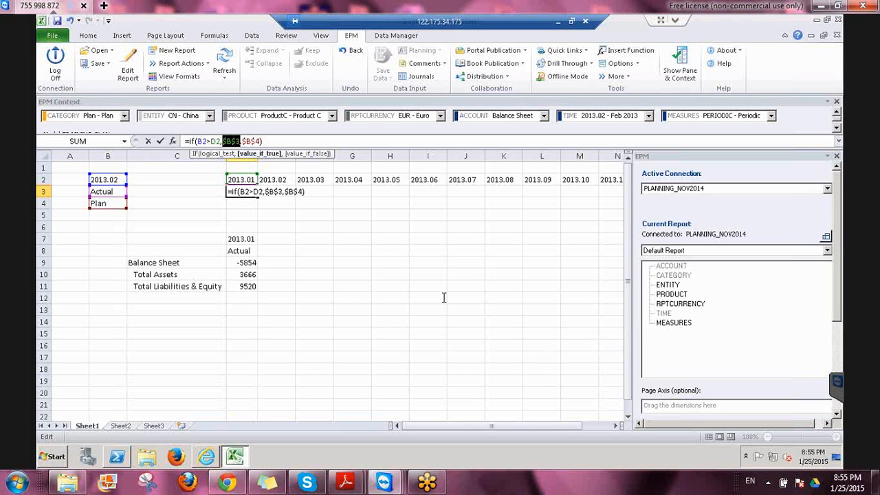
pyautogui.press('Return')
pyautogui.press('F4')
pyautogui.press('Return')
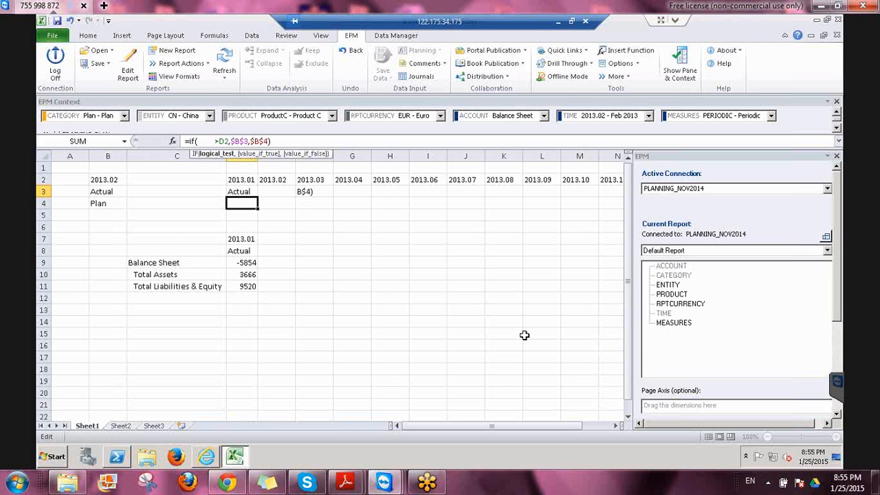
# - Copy the IF formula from D3 across row 3 from E3 under the remaining month columns
pyautogui.press('Up')
pyautogui.hotkey('ctrl', 'c')
pyautogui.press('Right')
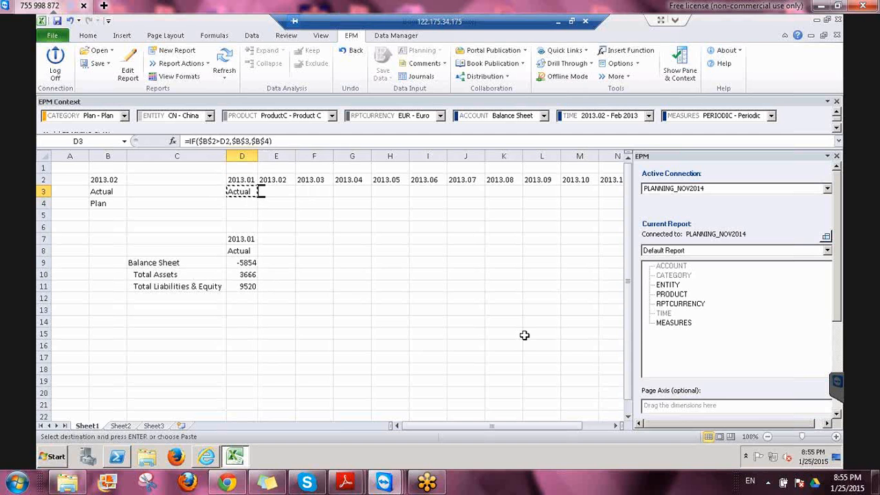
pyautogui.hotkey('shift', 'Right')
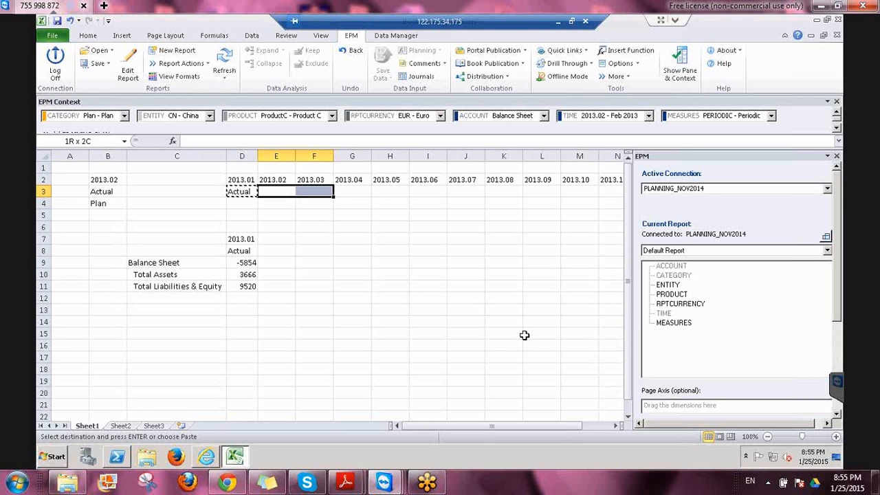
pyautogui.hotkey('shift', 'Right')
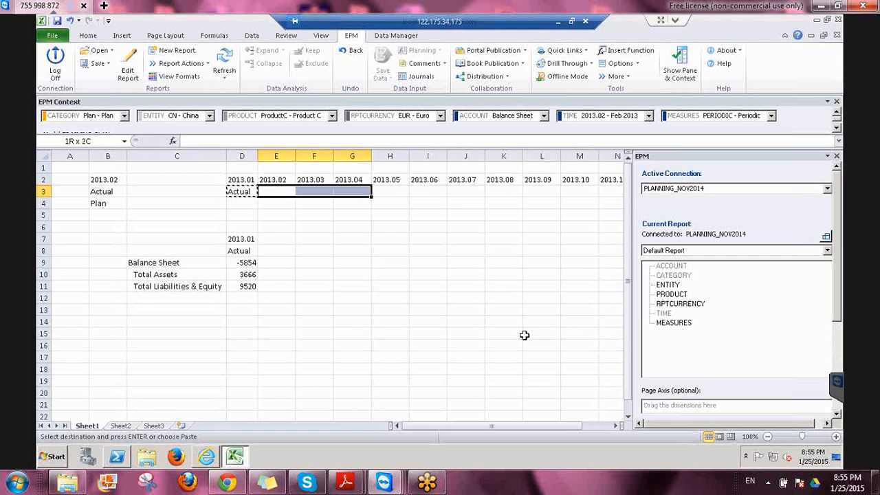
pyautogui.press('Return')
pyautogui.press('Up')
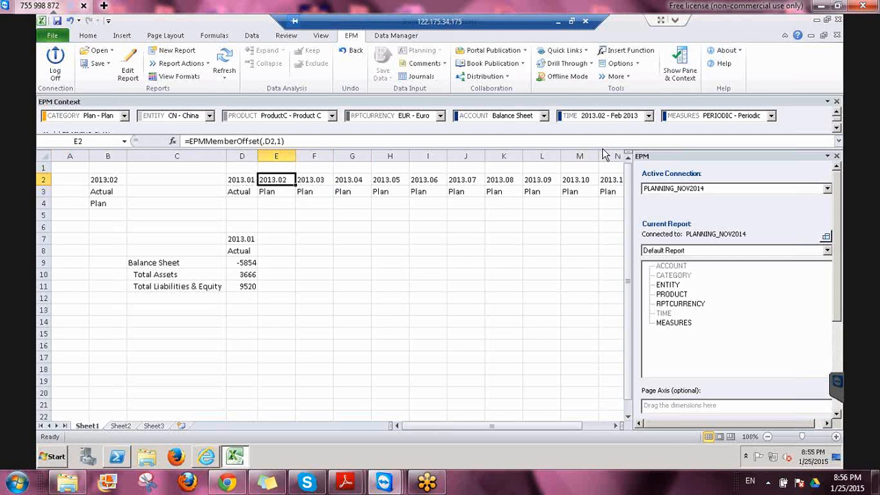
# - Set the TIME context member to 2013.06 - Jun 2013
pyautogui.click(647, 116)
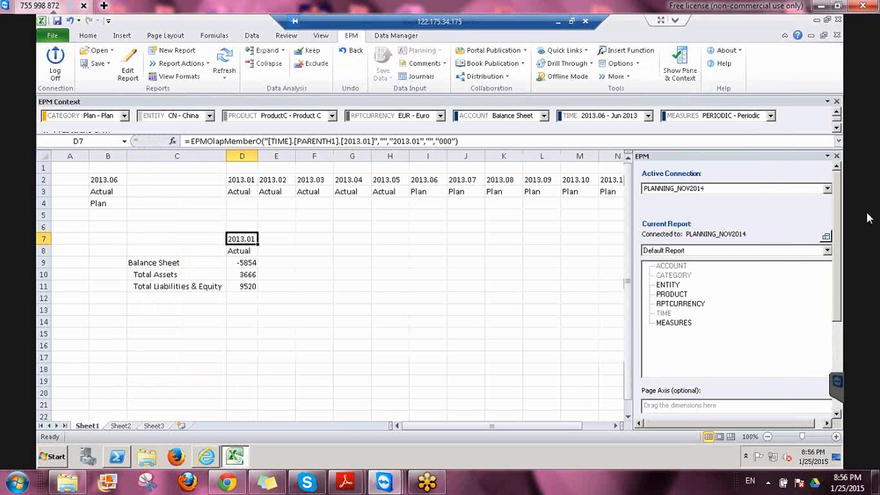
pyautogui.moveTo(262, 174)
pyautogui.mouseDown()
pyautogui.moveTo(236, 221)
pyautogui.moveTo(239, 231)
pyautogui.moveTo(244, 224)
pyautogui.mouseUp()
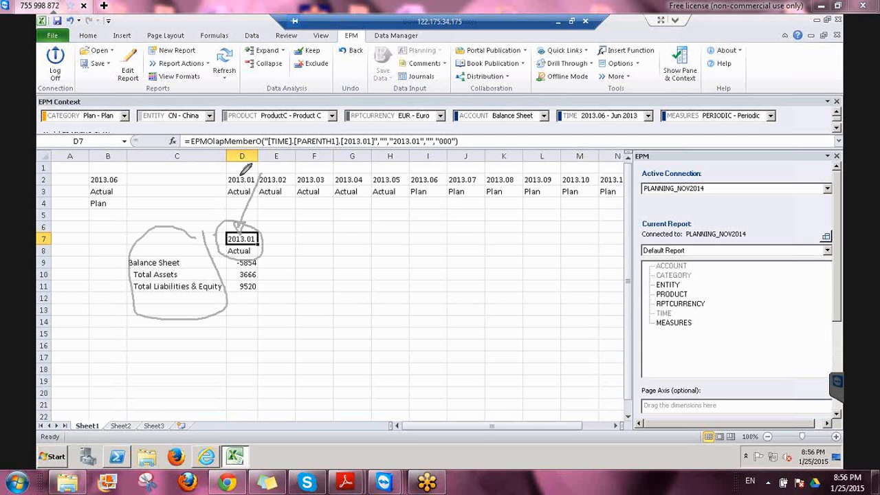
pyautogui.moveTo(264, 139)
pyautogui.mouseDown()
pyautogui.moveTo(264, 125)
pyautogui.moveTo(206, 130)
pyautogui.moveTo(191, 158)
pyautogui.mouseUp()
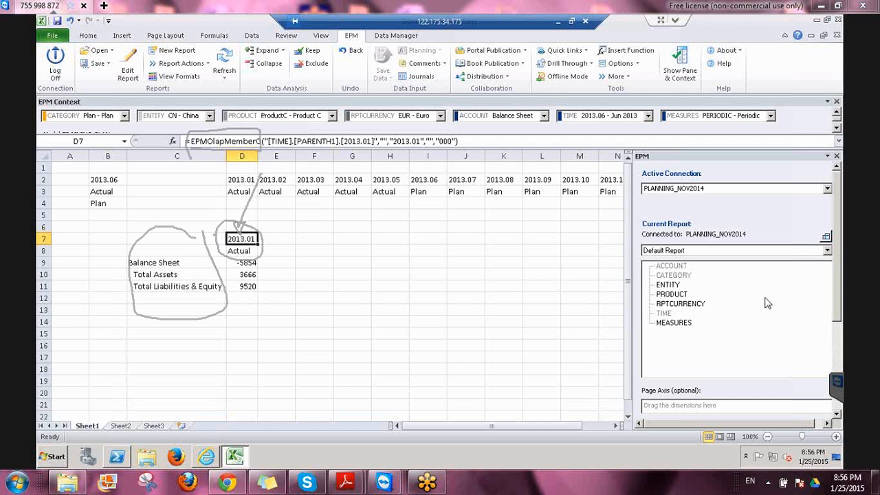
pyautogui.press('Escape')
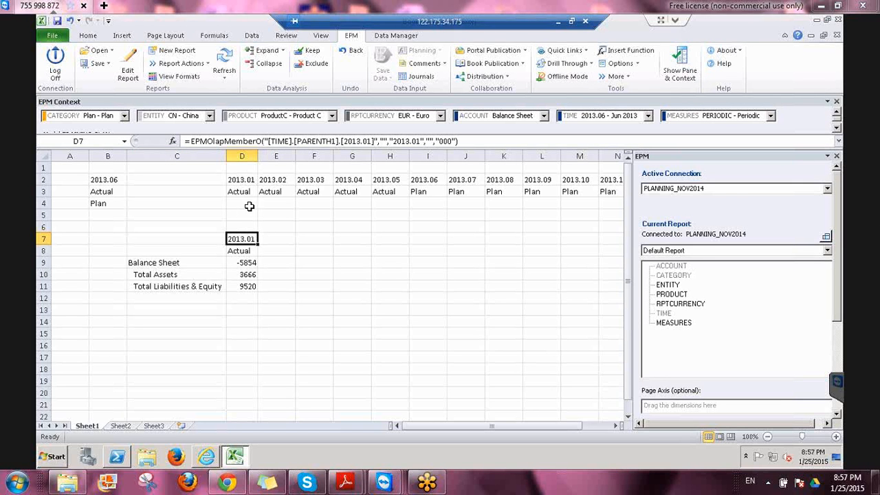
# - Edit D7's EPMOlapMemberO formula to take D2 as its first argument and remove the empty-string argument after the TIME member
pyautogui.click(268, 142)
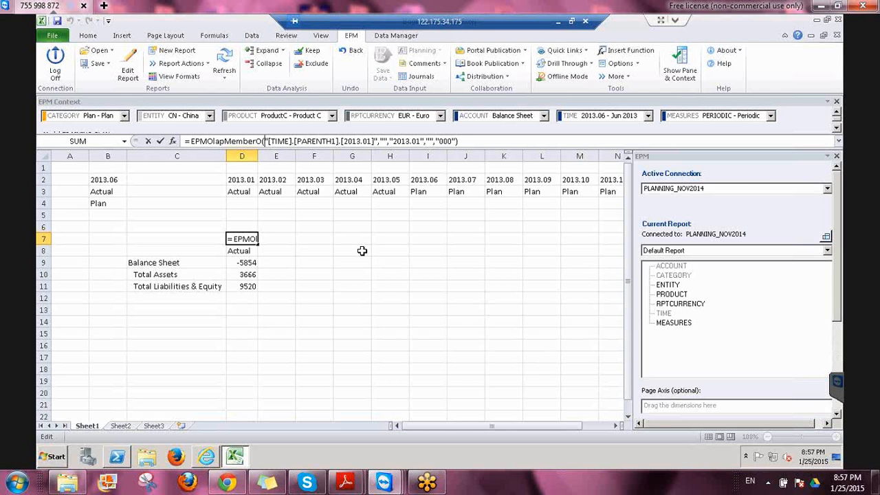
pyautogui.click(242, 180)
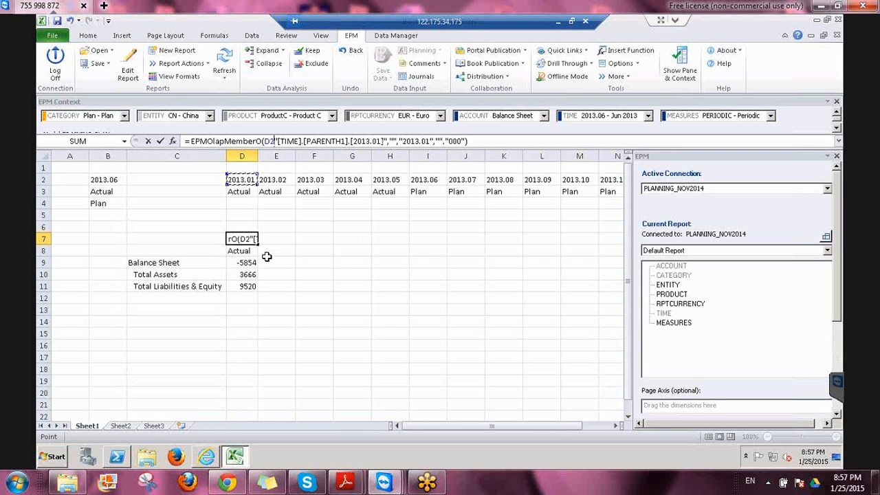
pyautogui.write(',')
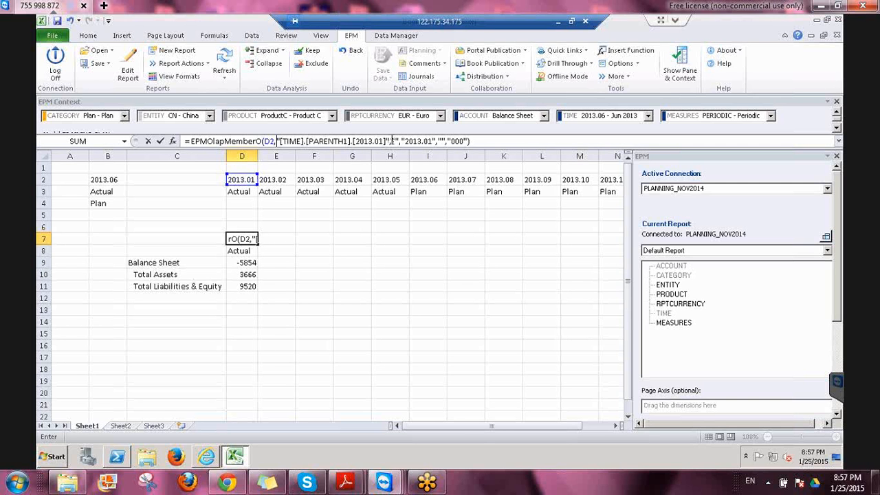
pyautogui.doubleClick(396, 141)
pyautogui.click(457, 141)
pyautogui.press('Delete')
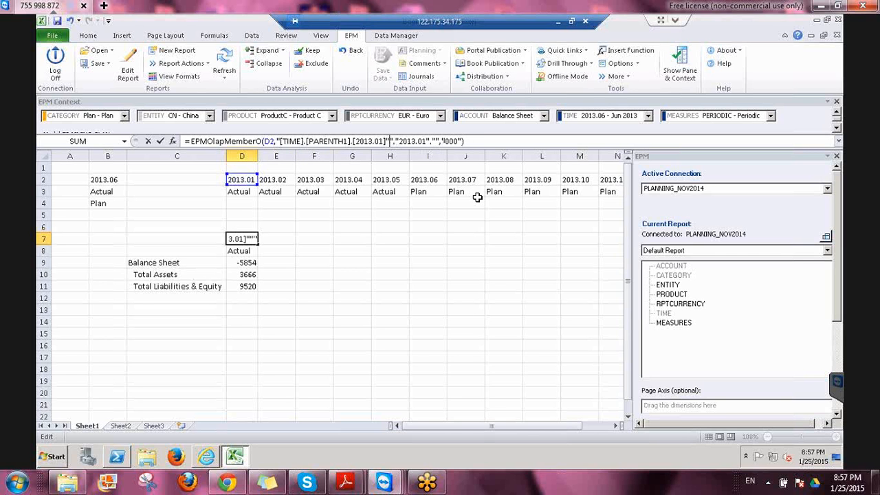
pyautogui.press('Delete')
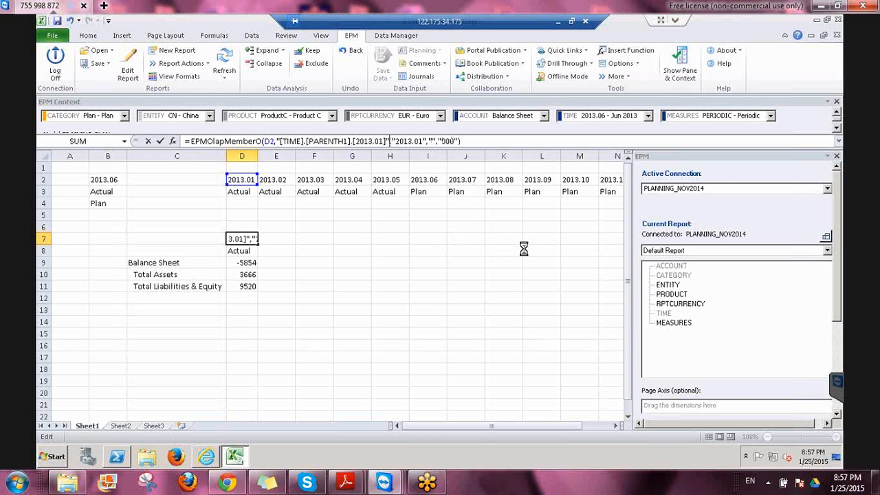
pyautogui.press('Return')
pyautogui.press('Up')
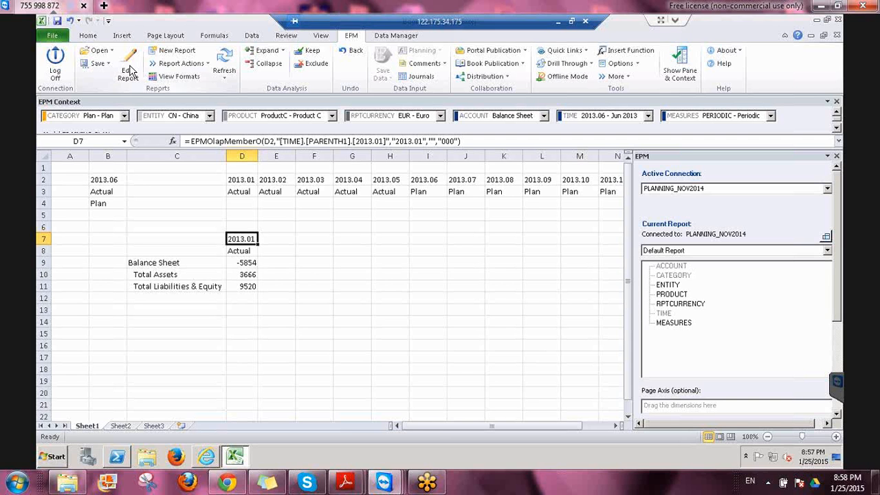
pyautogui.hotkey('ctrl', 'c')
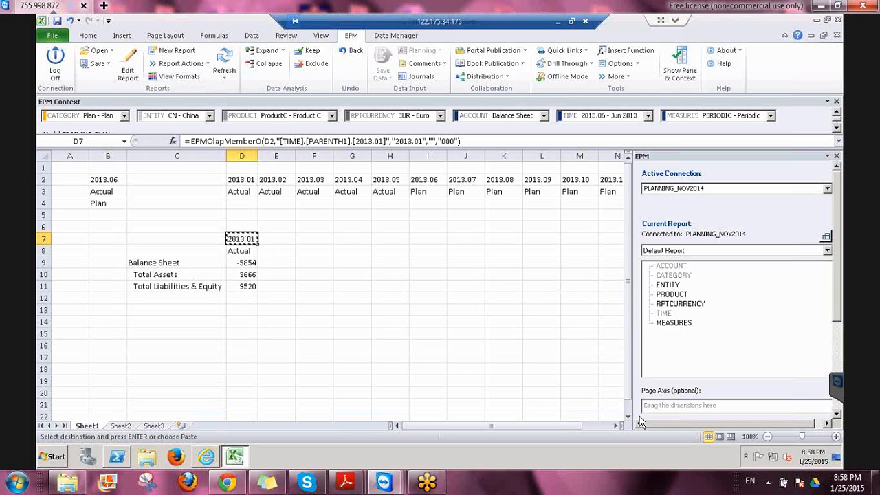
pyautogui.press('Escape')
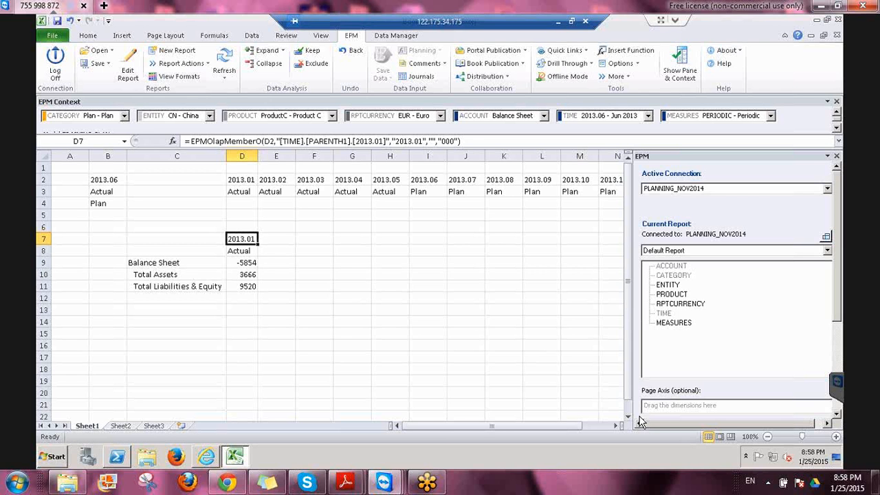
# - Edit D8's EPMOlapMemberO formula to take D3 as its first argument and remove the empty-string argument after the CATEGORY member
pyautogui.press('Down')
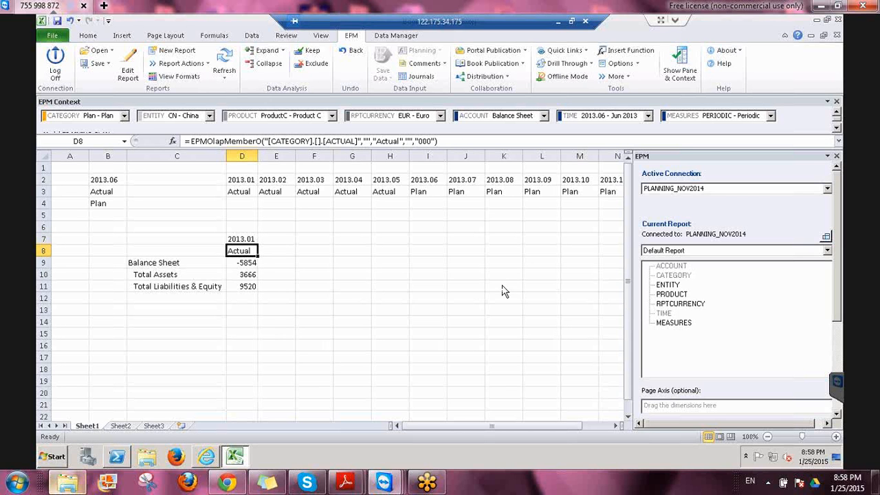
pyautogui.click(264, 141)
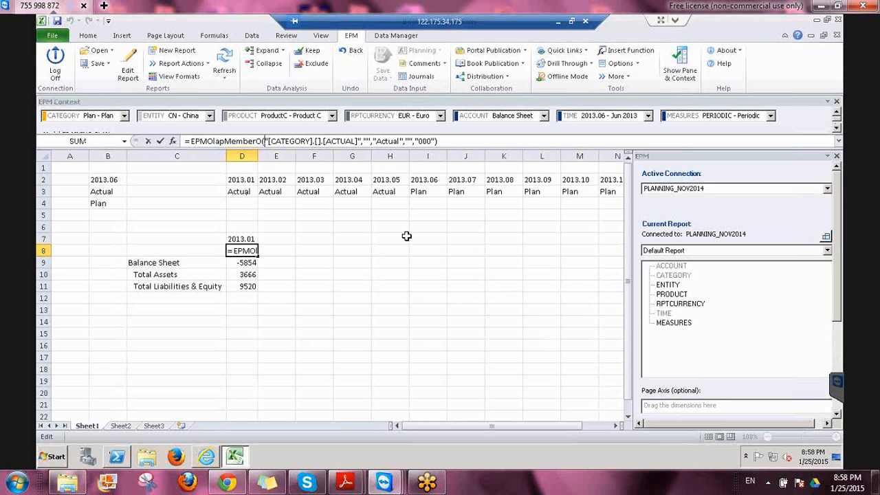
pyautogui.click(247, 192)
pyautogui.write(',')
pyautogui.click(374, 141)
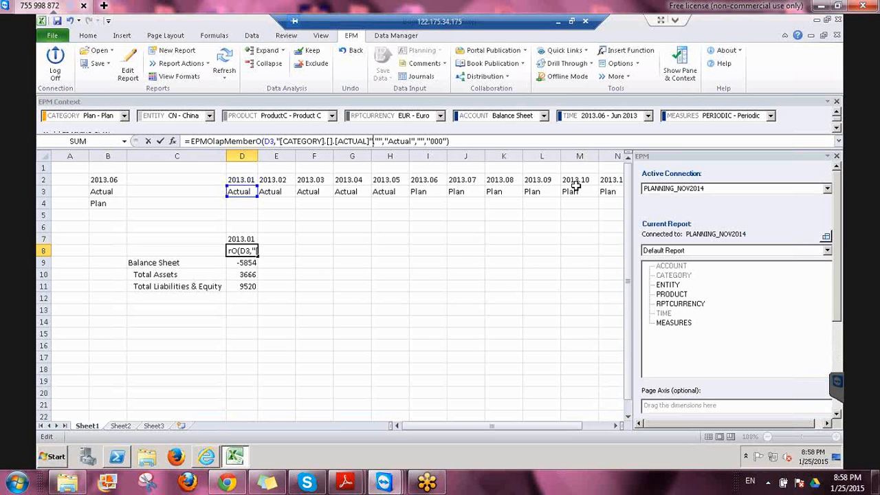
pyautogui.press('Delete')
pyautogui.press('Delete')
pyautogui.press('Delete')
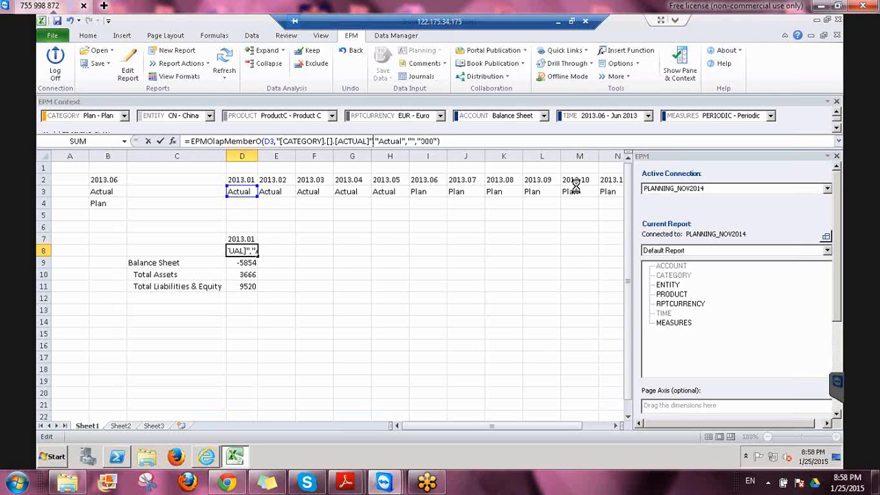
pyautogui.press('Return')
# - Copy the TIME and CATEGORY member formulas from D7:D8 across E7:O8 and refresh the report
pyautogui.press('Up')
pyautogui.press('Up')
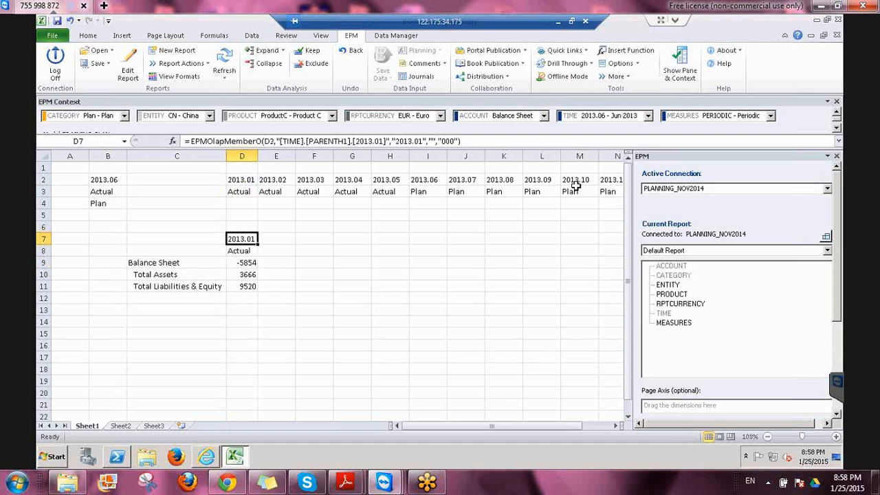
pyautogui.hotkey('shift', 'Down')
pyautogui.hotkey('ctrl', 'c')
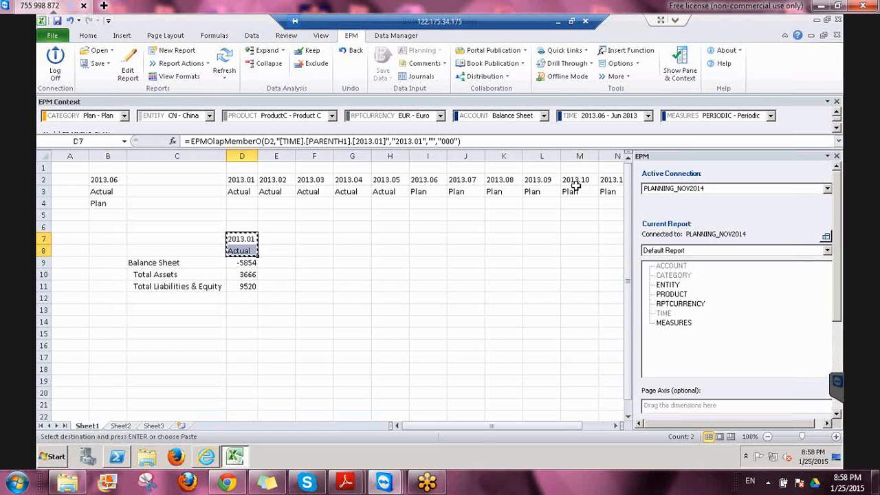
pyautogui.press('Right')
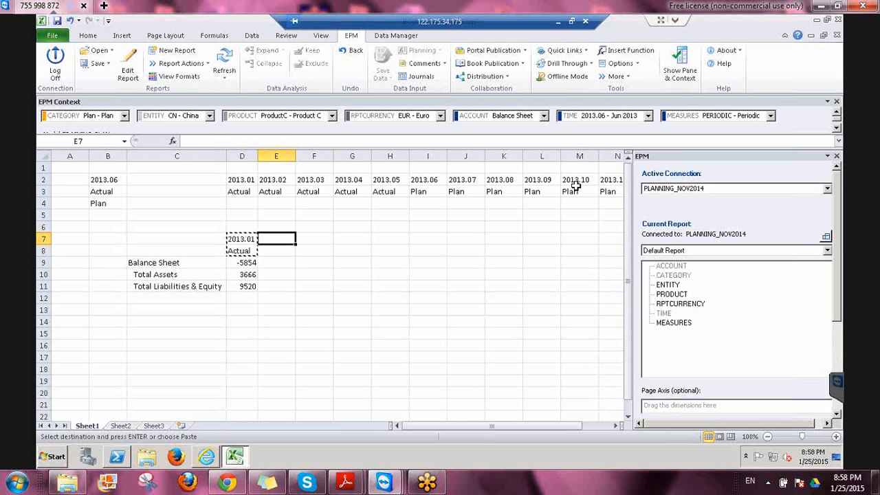
pyautogui.hotkey('shift', 'Down')
pyautogui.hotkey('shift', 'Right')
pyautogui.hotkey('shift', 'Right')
pyautogui.hotkey('shift', 'Right')
pyautogui.hotkey('shift', 'Right')
pyautogui.hotkey('shift', 'Right')
pyautogui.hotkey('shift', 'Right')
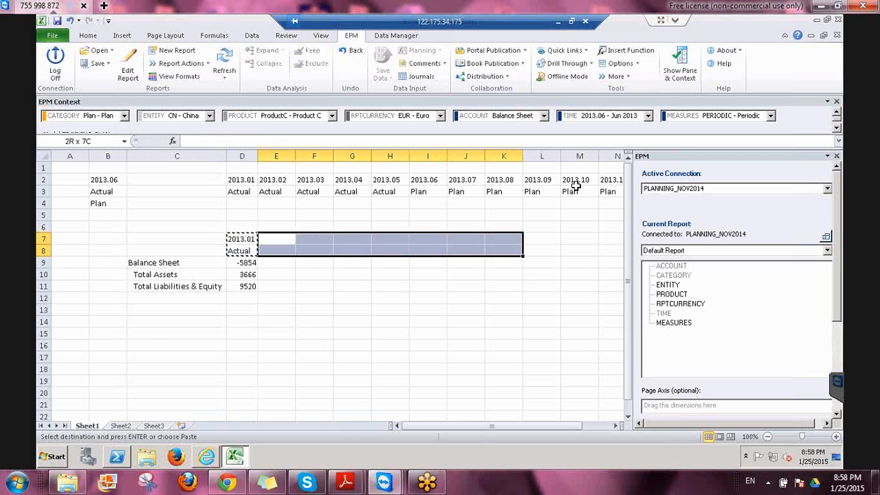
pyautogui.hotkey('shift', 'Right')
pyautogui.hotkey('shift', 'Right')
pyautogui.hotkey('shift', 'Right')
pyautogui.hotkey('shift', 'Right')
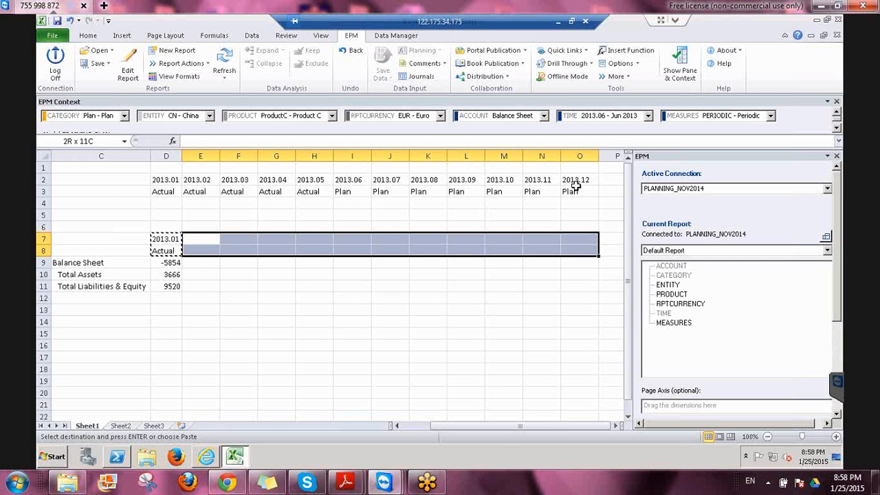
pyautogui.press('Return')
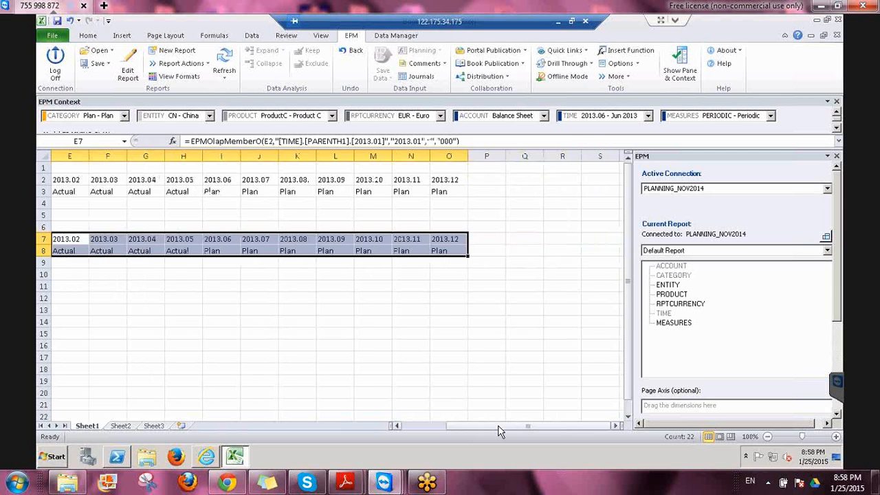
pyautogui.click(224, 62)
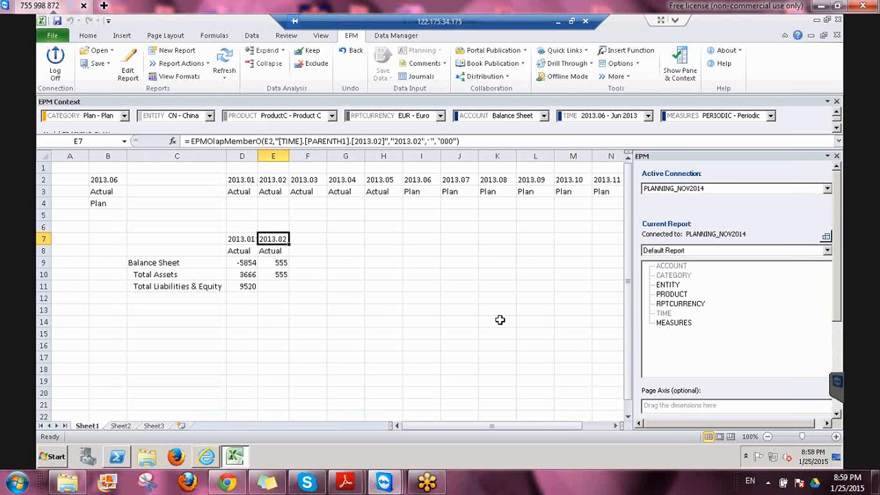
# - Copy the member formulas from E7:E8 across F7:O8 for the remaining months
pyautogui.hotkey('shift', 'Down')
pyautogui.hotkey('ctrl', 'c')
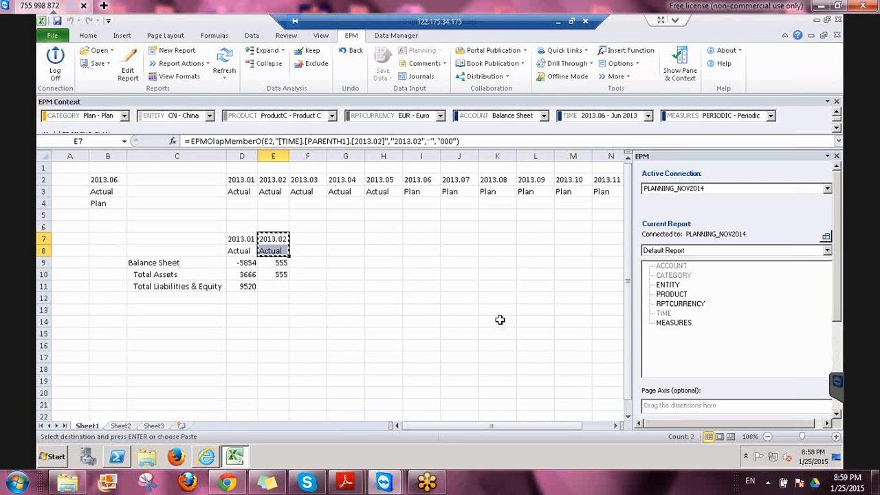
pyautogui.press('Right')
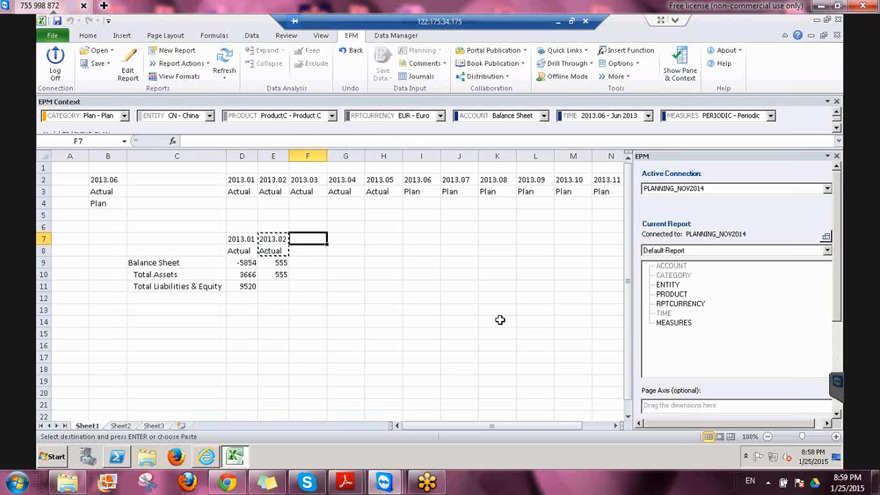
pyautogui.hotkey('shift', 'Down')
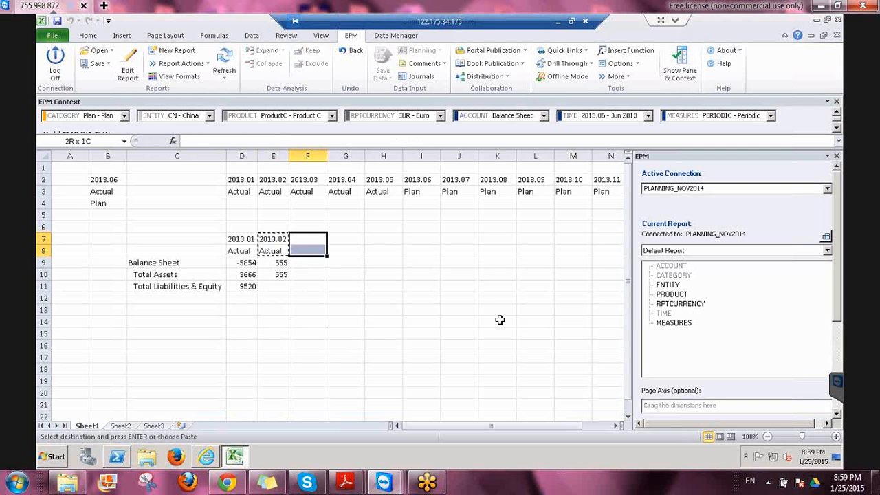
pyautogui.hotkey('shift', 'Right')
pyautogui.hotkey('shift', 'Right')
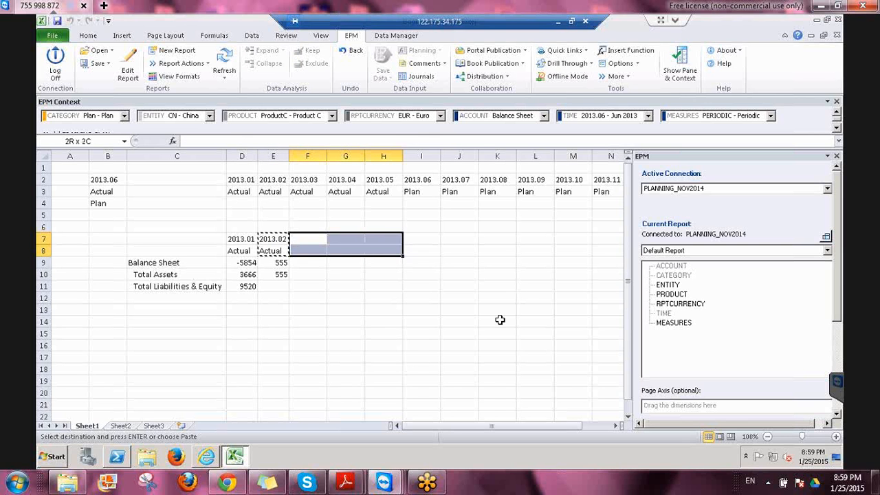
pyautogui.hotkey('shift', 'Right')
pyautogui.hotkey('shift', 'Right')
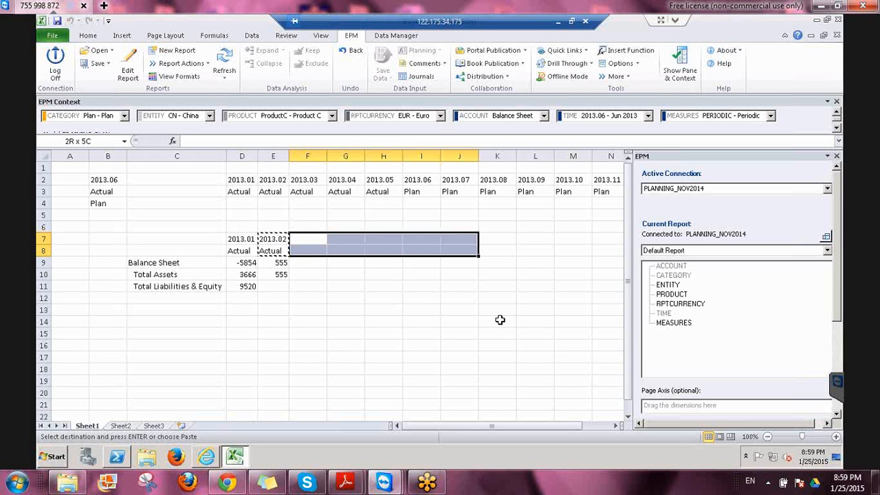
pyautogui.hotkey('shift', 'Right')
pyautogui.hotkey('shift', 'Right')
pyautogui.hotkey('shift', 'Right')
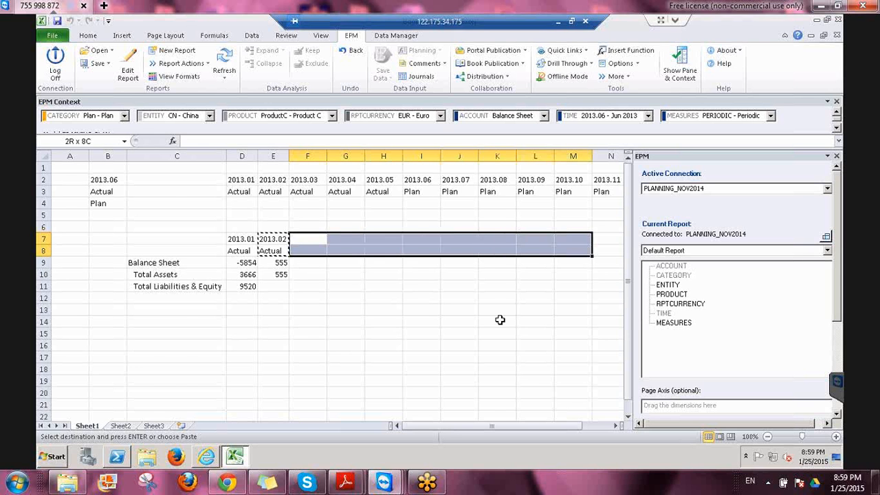
pyautogui.hotkey('shift', 'Right')
pyautogui.hotkey('shift', 'Right')
pyautogui.press('Return')
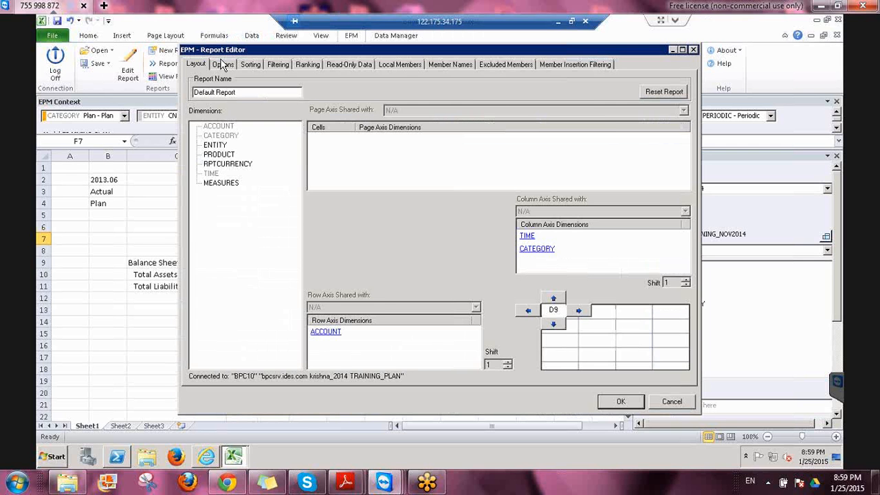
# - Enable Use as Input Form in the Default Report's options and apply the report changes
pyautogui.click(222, 64)
pyautogui.click(619, 402)
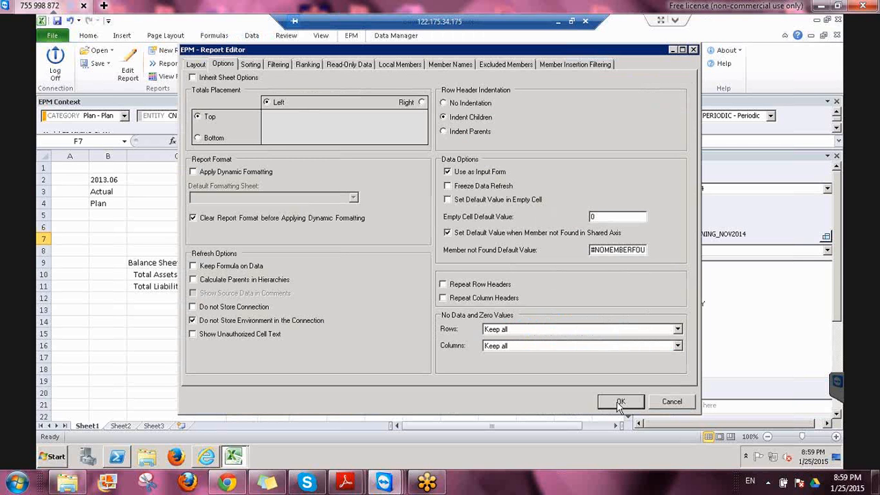
pyautogui.click(619, 403)
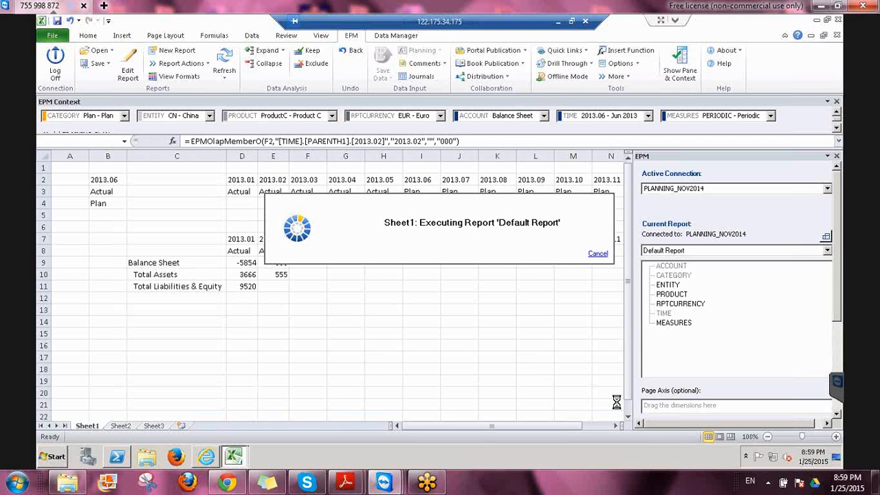
# - Examine the refreshed Actual and Plan columns, particularly the Plan input cells from 2013.06 through 2013.12
pyautogui.click(398, 250)
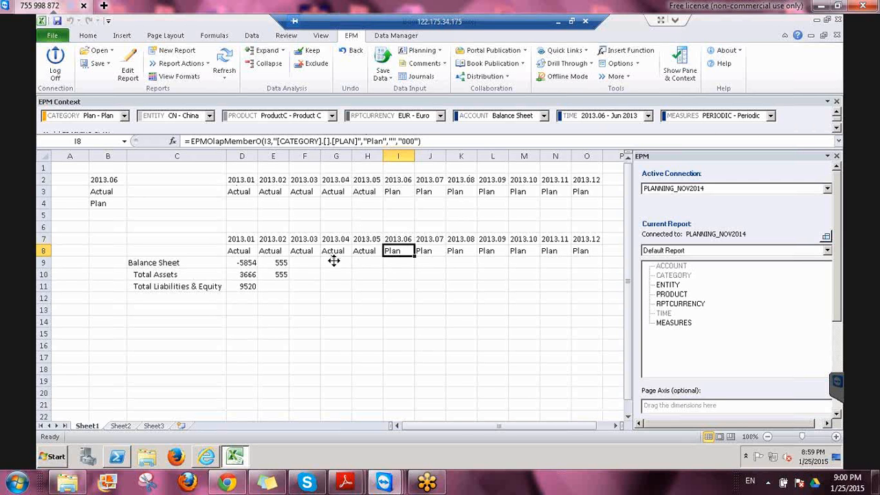
pyautogui.click(294, 261)
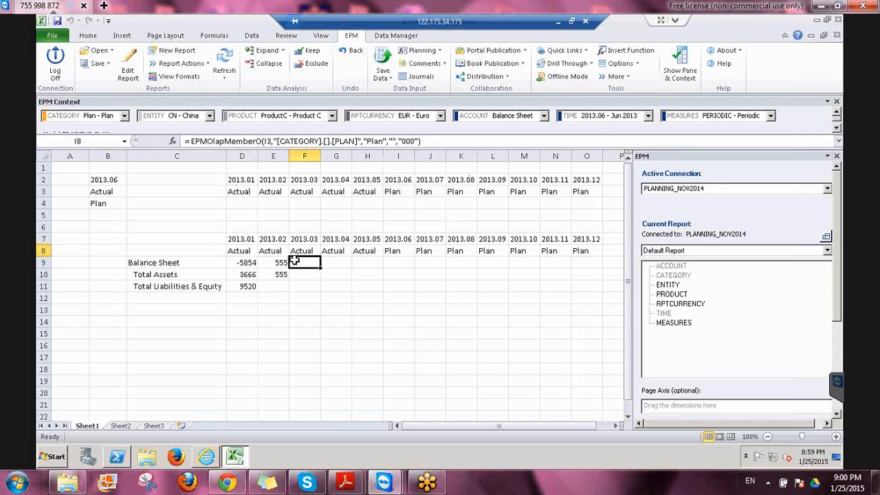
pyautogui.press('Right')
pyautogui.press('Right')
pyautogui.press('Right')
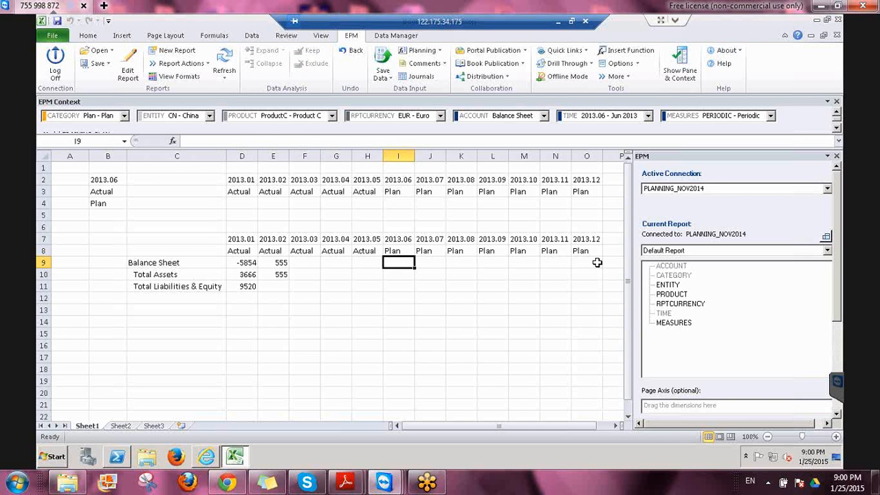
pyautogui.hotkey('shift', 'Up')
pyautogui.hotkey('shift', 'Right')
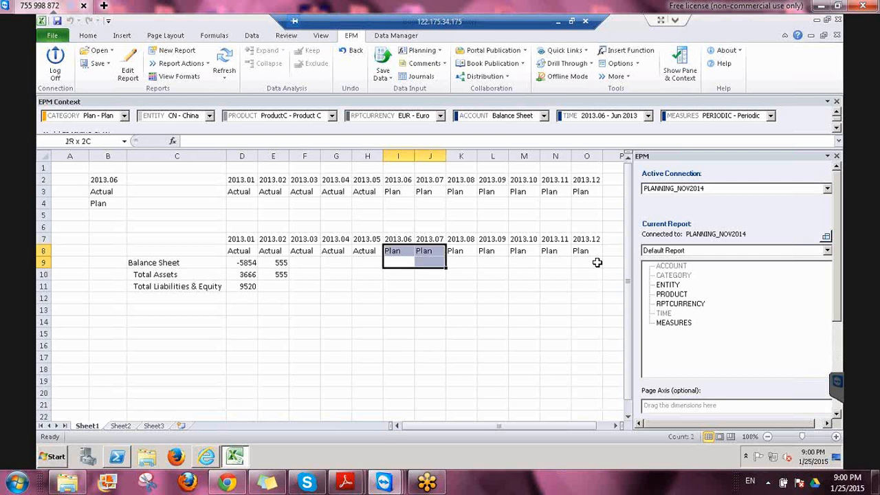
pyautogui.hotkey('shift', 'Right')
pyautogui.hotkey('shift', 'Right')
pyautogui.hotkey('shift', 'Right')
pyautogui.hotkey('shift', 'Right')
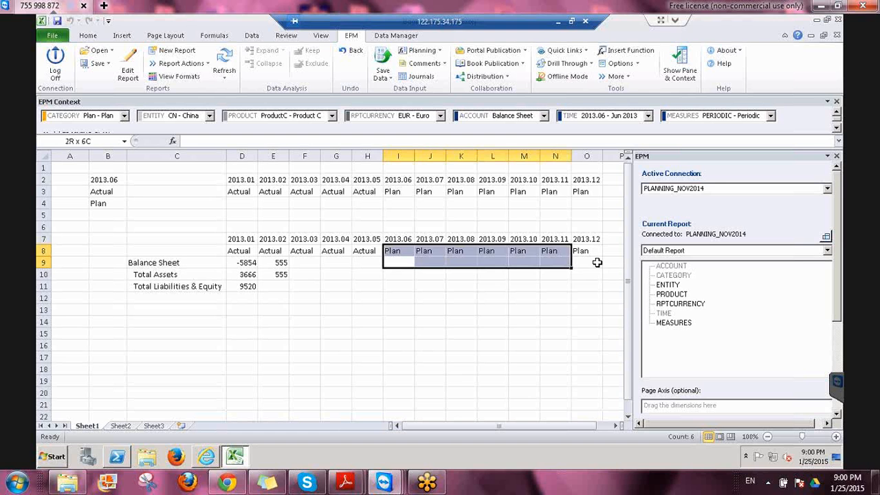
pyautogui.hotkey('shift', 'Down')
pyautogui.hotkey('shift', 'Right')
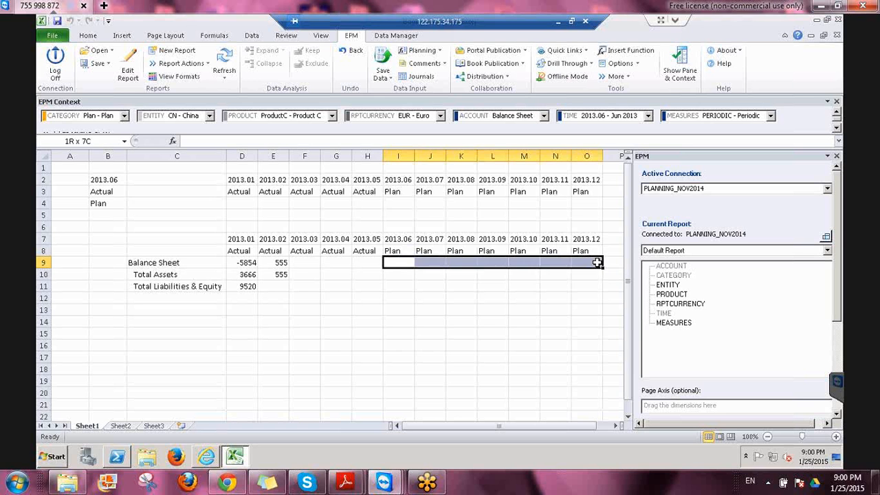
pyautogui.click(493, 297)
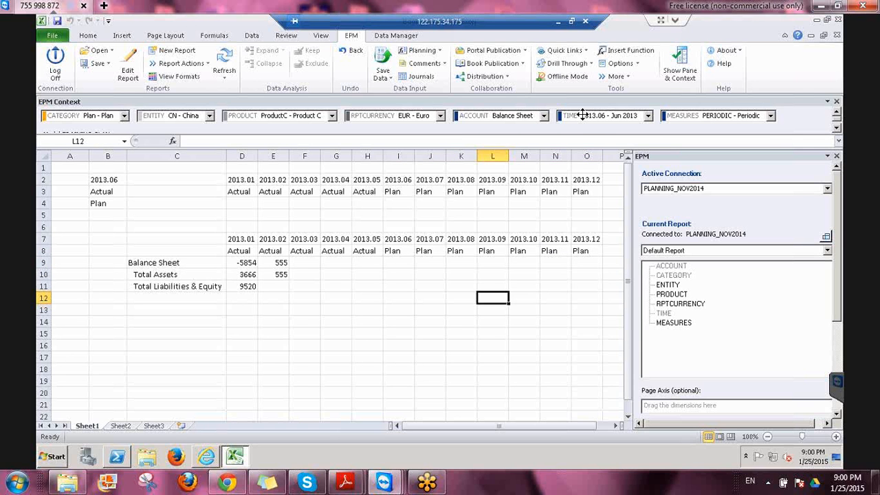
# - Change the TIME context member to 2013.03 - Mar 2013 and inspect the Actual/Plan split in row 8
pyautogui.click(582, 114)
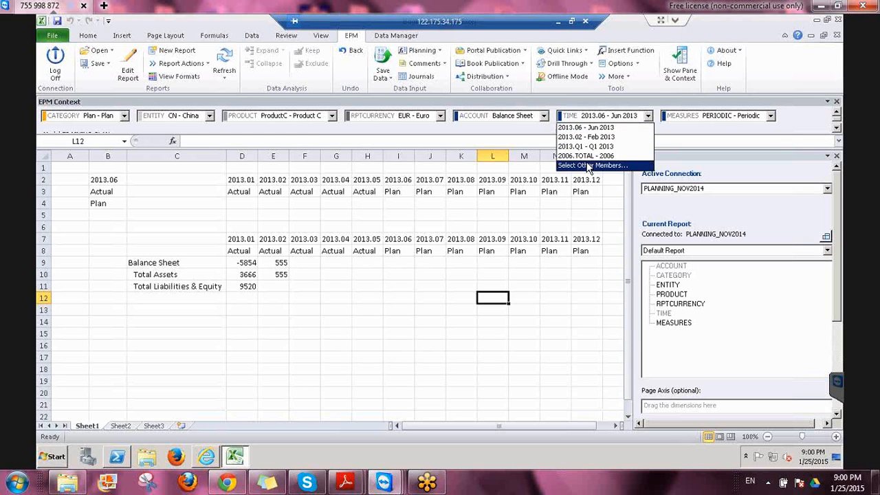
pyautogui.click(589, 165)
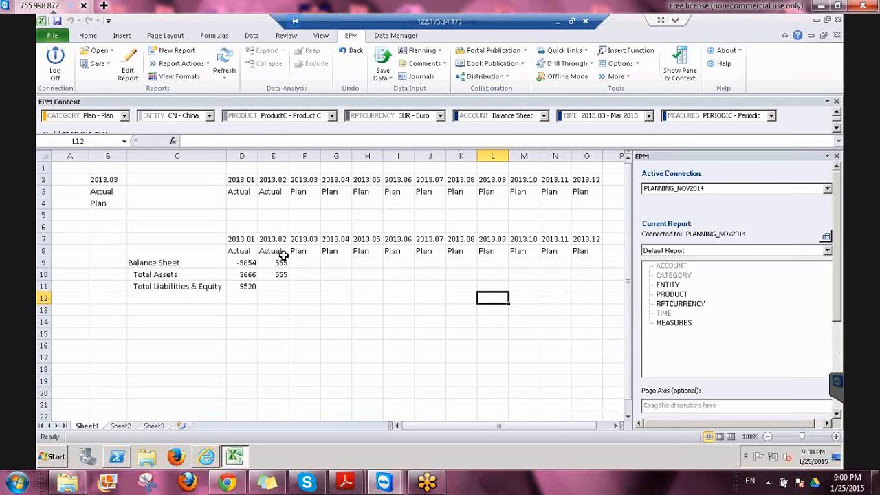
pyautogui.click(283, 253)
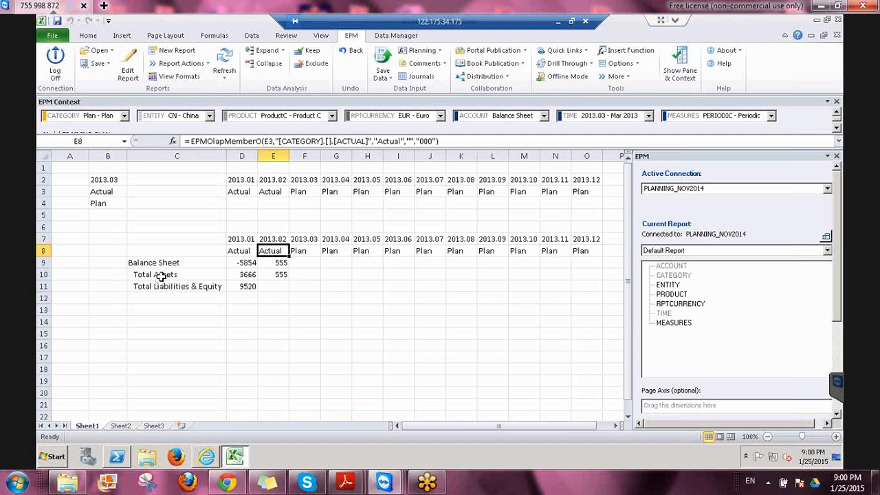
# - Expand Total Assets and its Fixed Assets child in the account rows
pyautogui.click(160, 277)
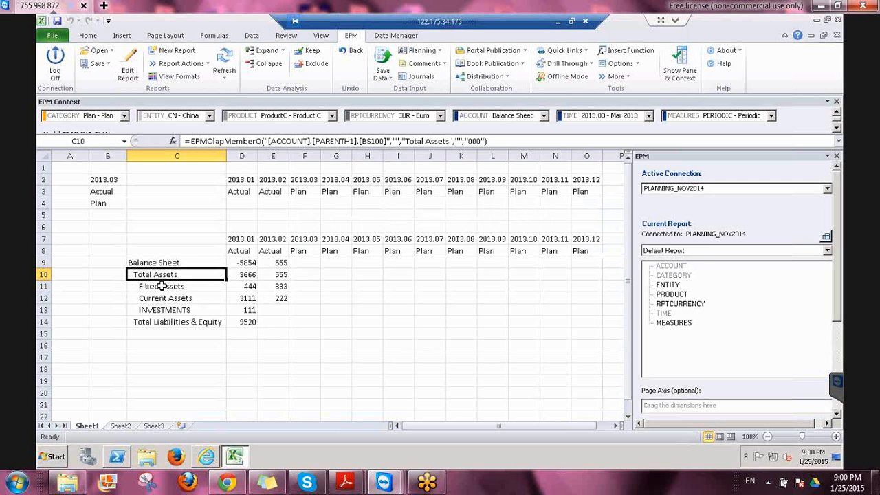
pyautogui.doubleClick(161, 286)
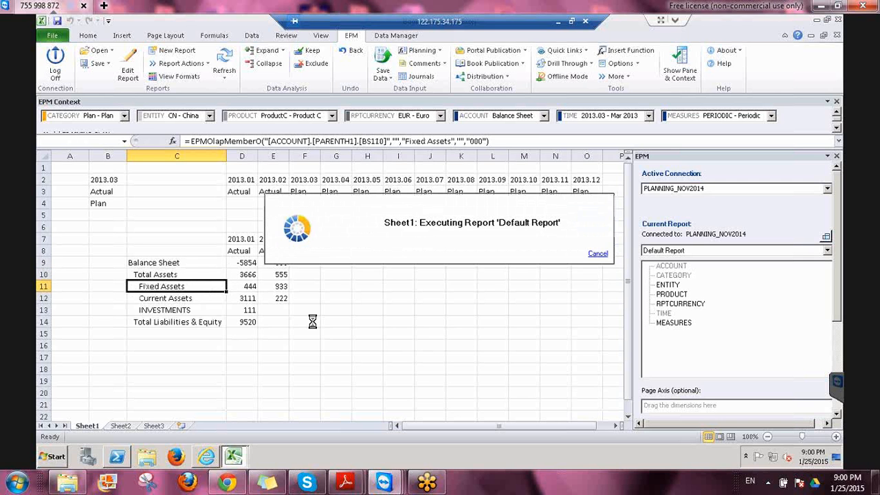
# - Enter Plan values for Land & Buildings of 100 in 2013.03 and 200 in 2013.04
pyautogui.click(320, 299)
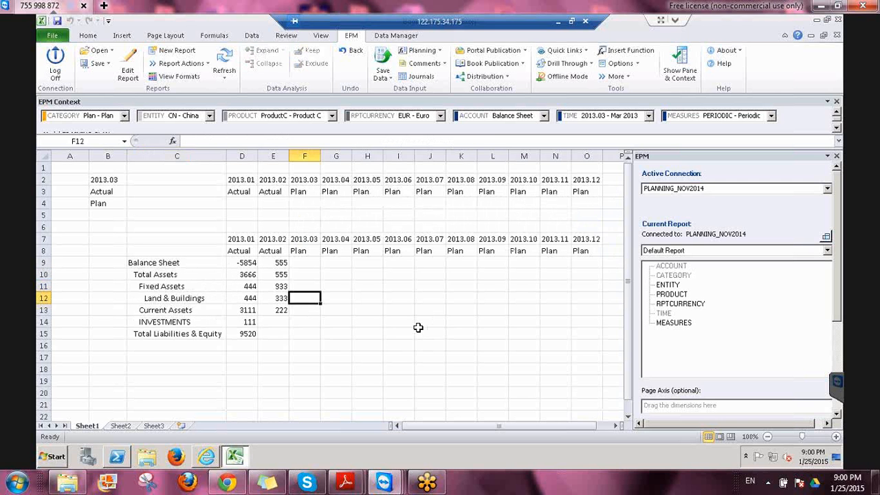
pyautogui.write('100')
pyautogui.press('Return')
pyautogui.hotkey('ctrl', 'c')
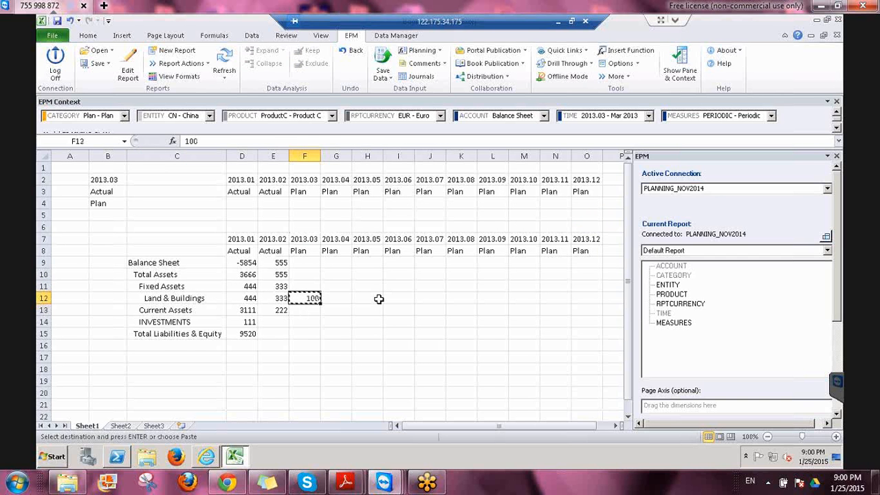
pyautogui.press('Escape')
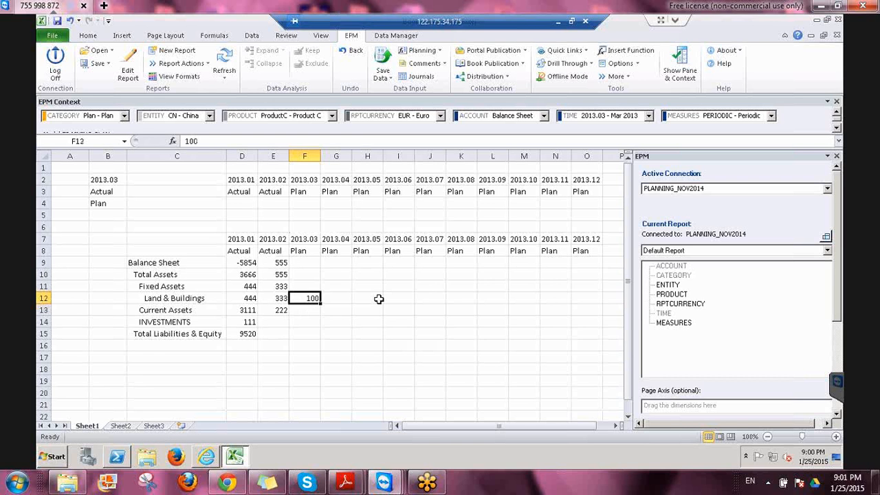
pyautogui.press('Right')
pyautogui.write('200')
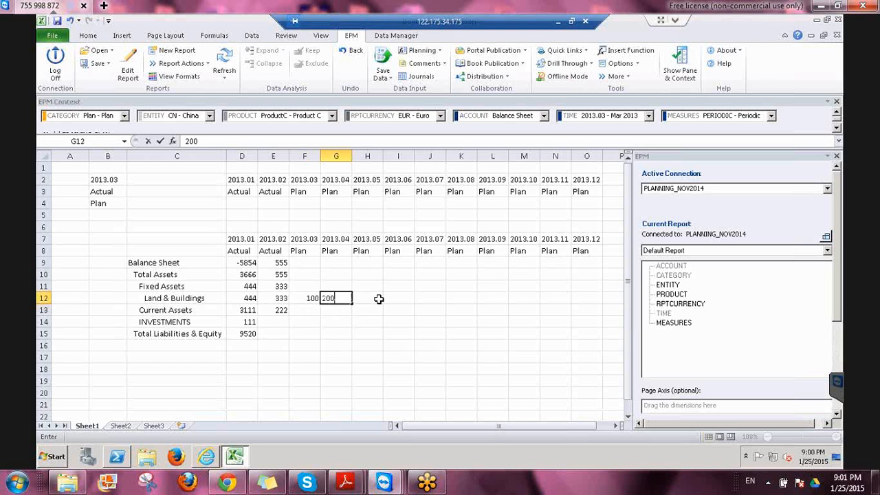
pyautogui.hotkey('ctrl', 'Return')
# - Extend the Land & Buildings series from F12:G12 through 2013.12 up to 1000 and try to save the data
pyautogui.press('Left')
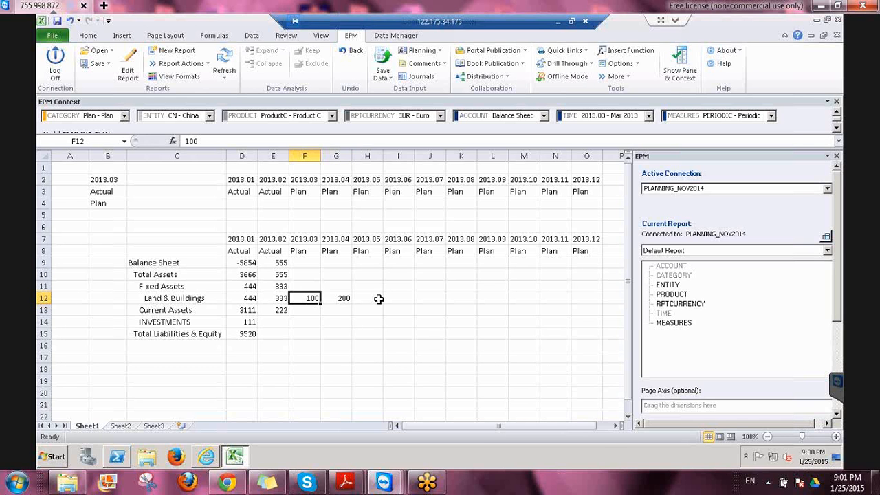
pyautogui.hotkey('shift', 'Right')
pyautogui.moveTo(352, 304); pyautogui.dragTo(574, 349)
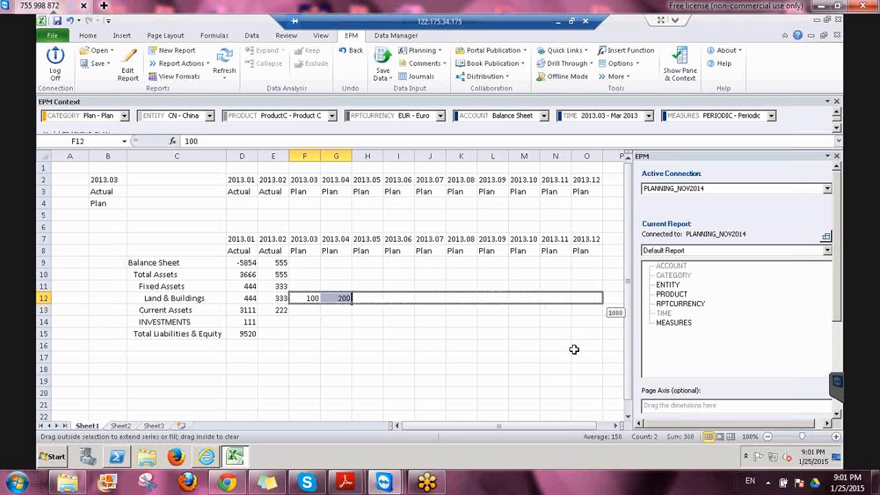
pyautogui.moveTo(574, 350); pyautogui.dragTo(574, 349)
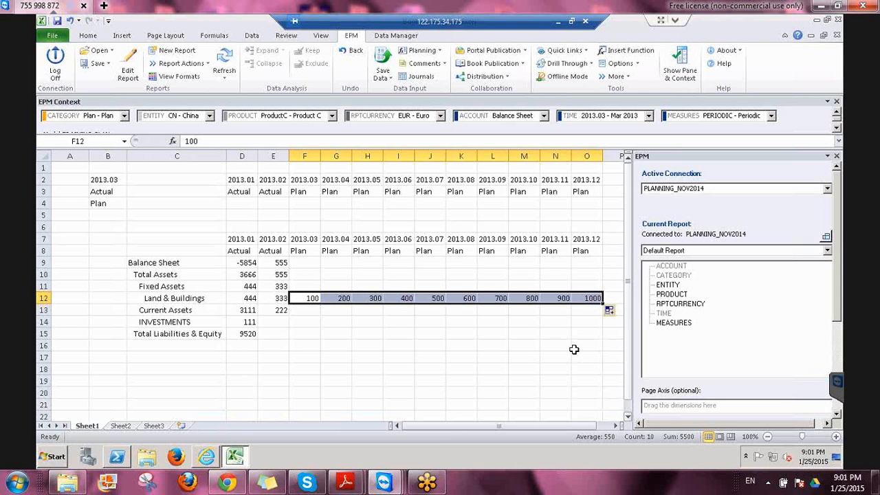
pyautogui.click(383, 61)
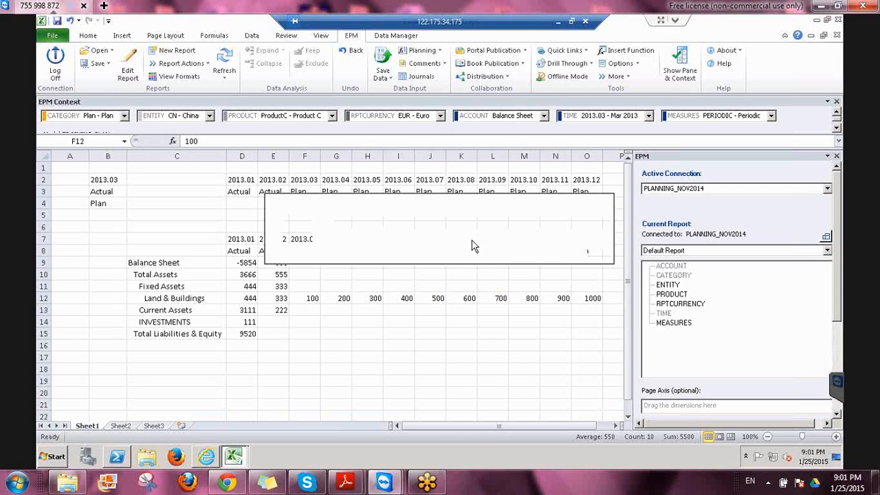
# - Check the CATEGORY dimension's members in Planning and Consolidation Administration in Internet Explorer and return to the Excel input form
pyautogui.click(124, 116)
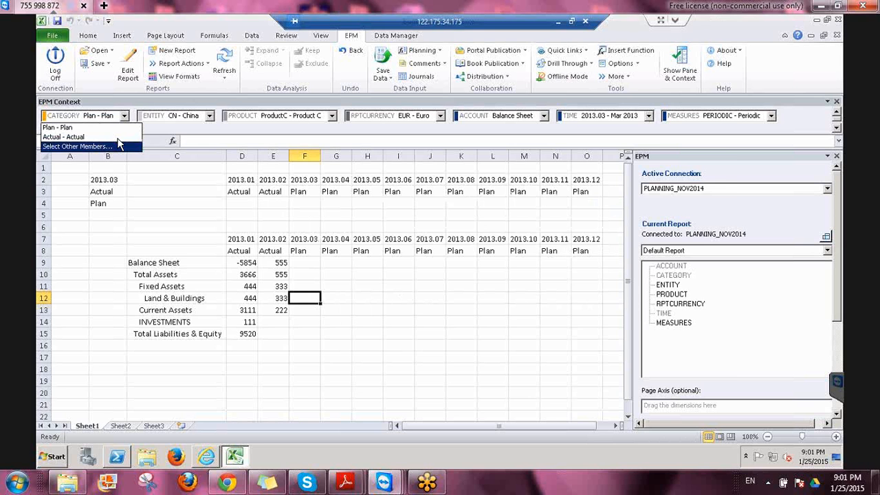
pyautogui.click(119, 146)
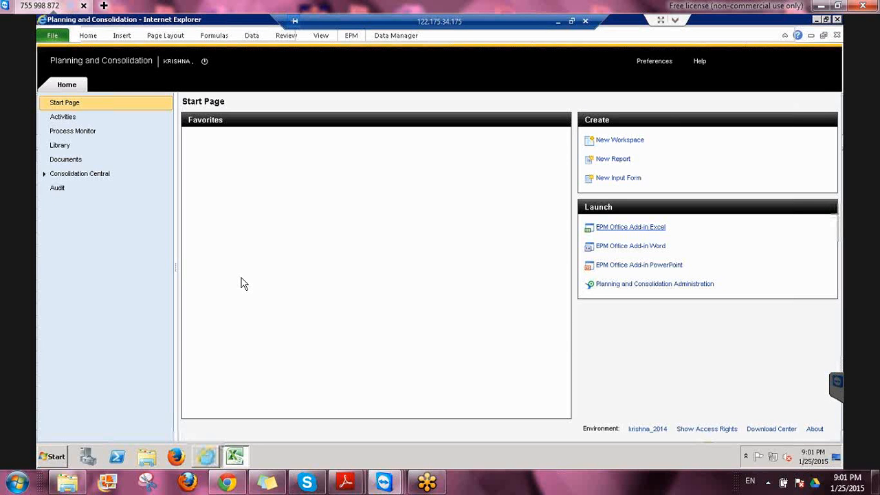
pyautogui.click(641, 285)
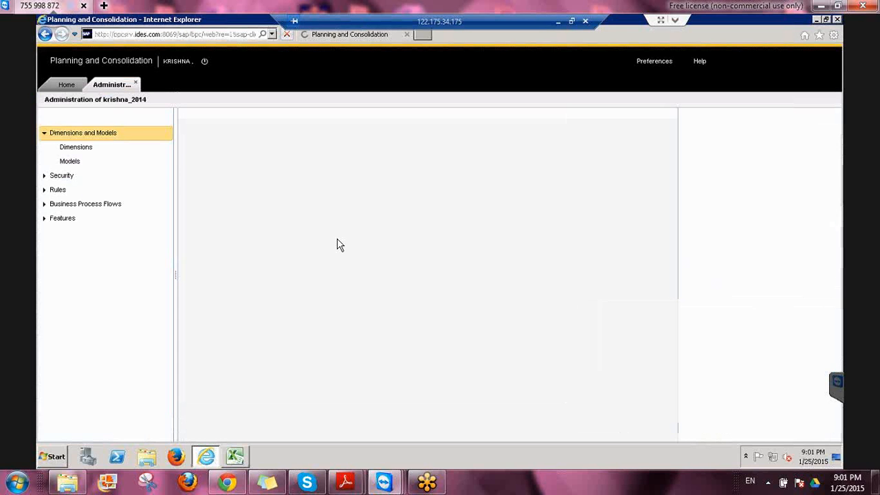
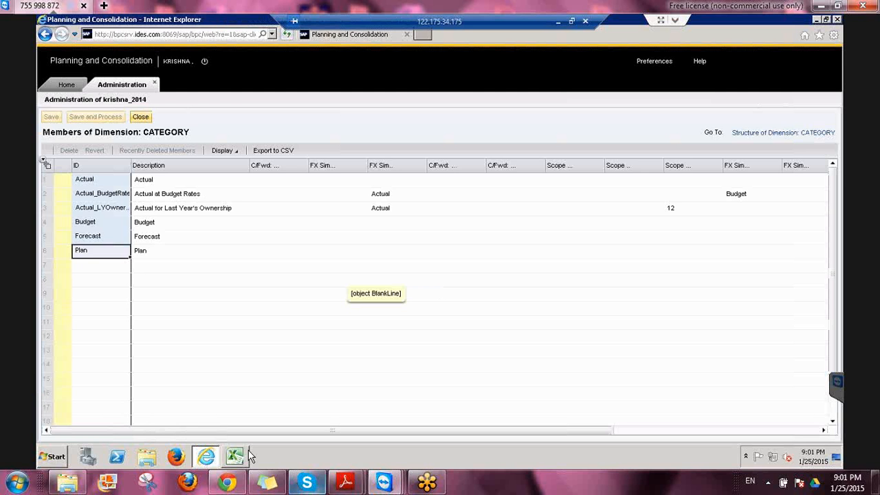
pyautogui.hotkey('alt', 'Tab')
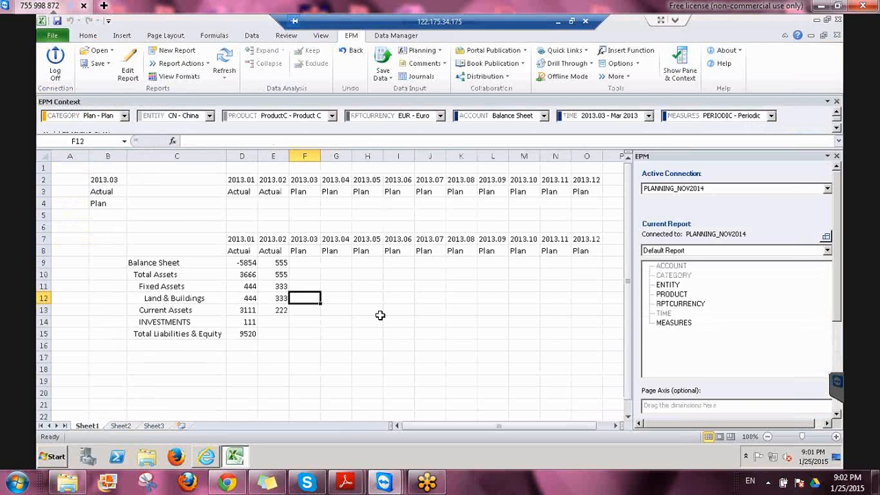
# - Try to save a Plan value of 1000 for Land & Buildings in 2013.03 and dismiss the save results
pyautogui.write('1')
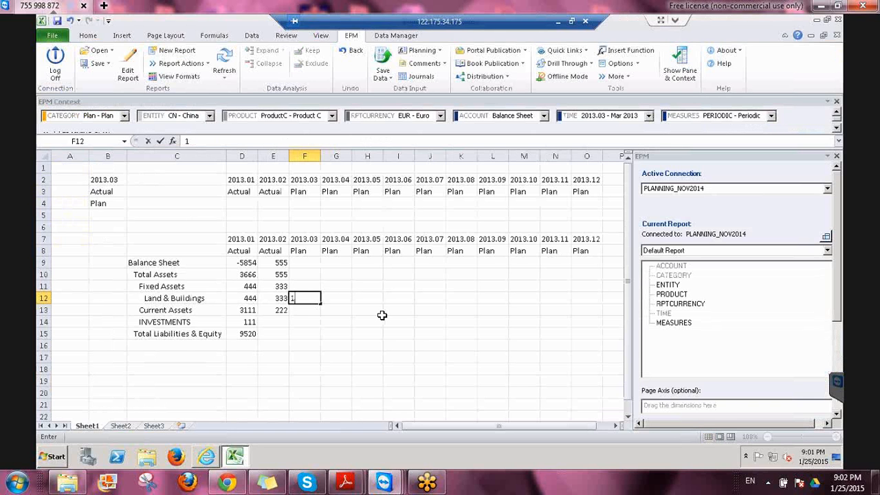
pyautogui.write('000')
pyautogui.press('Return')
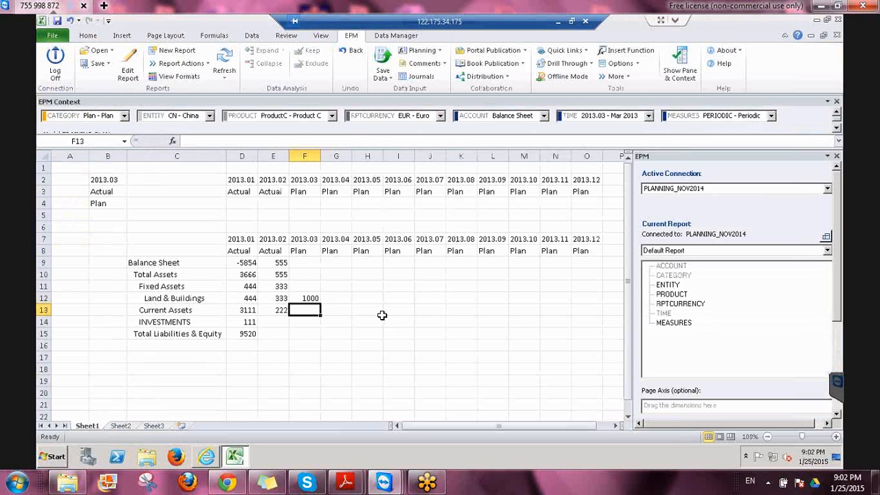
pyautogui.click(383, 60)
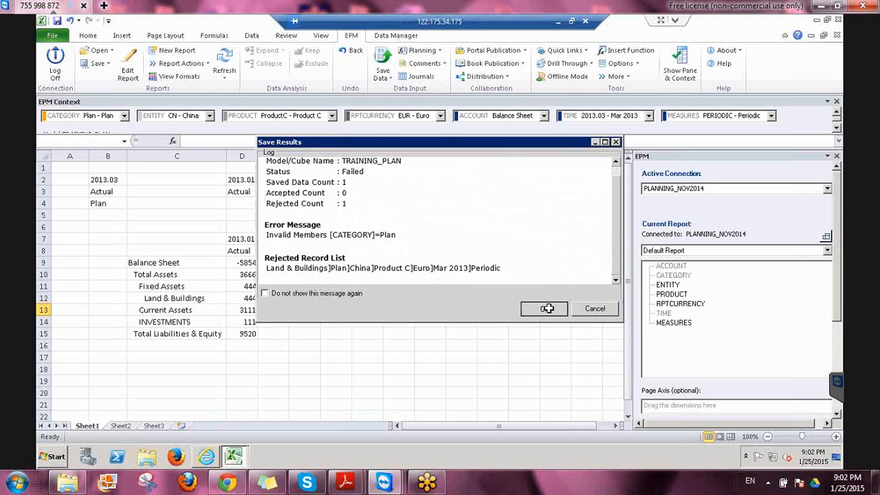
pyautogui.click(547, 307)
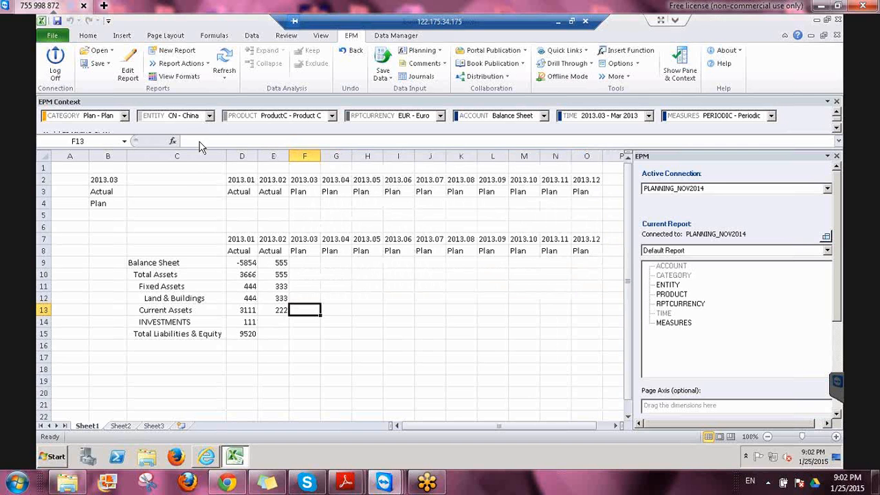
# - Change the ENTITY context member to DE - Germany and refresh the report
pyautogui.click(210, 116)
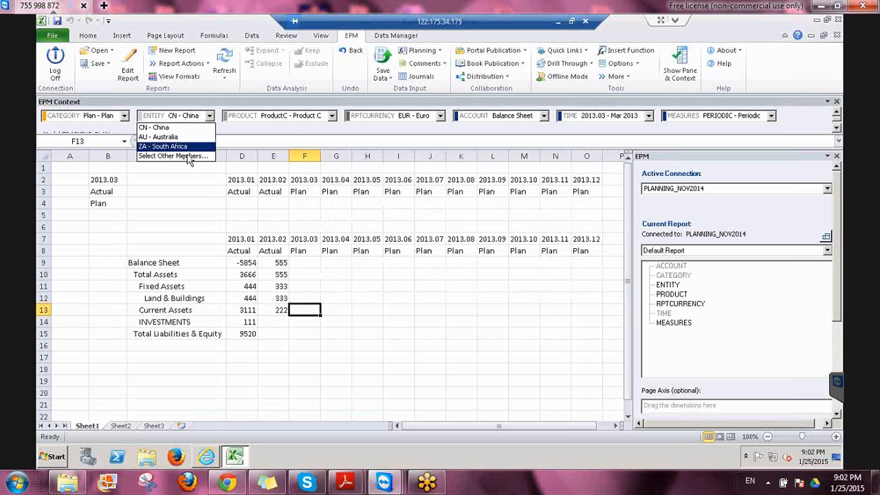
pyautogui.click(189, 157)
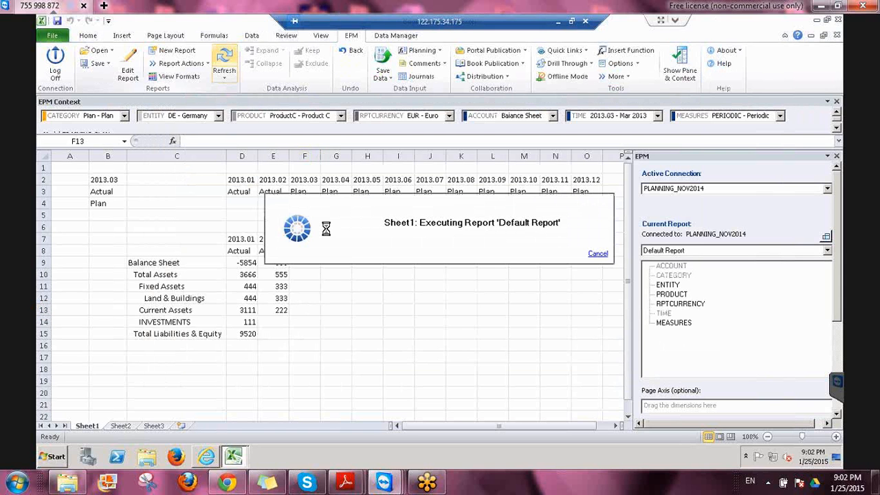
# - Enter 1000 and 2000 for Land & Buildings in 2013.03 and 2013.04, and extend the series through 2013.12 up to 10000
pyautogui.press('Down')
pyautogui.write('1000')
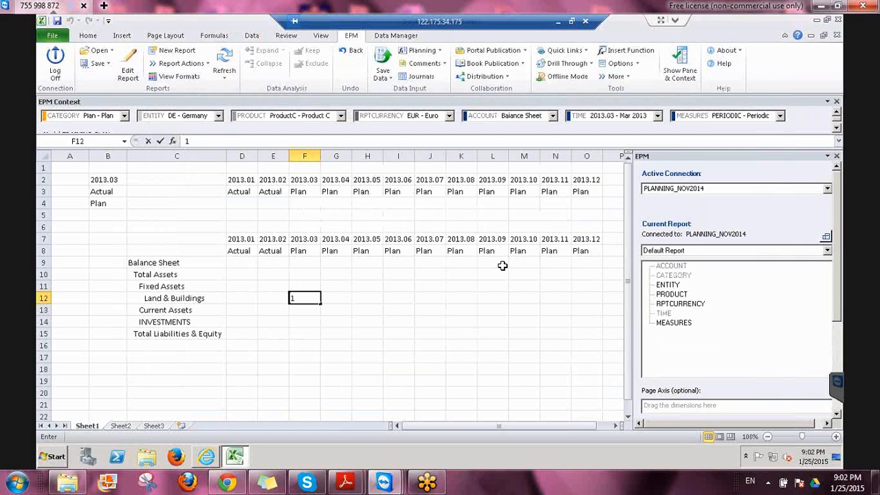
pyautogui.press('Return')
pyautogui.press('Up')
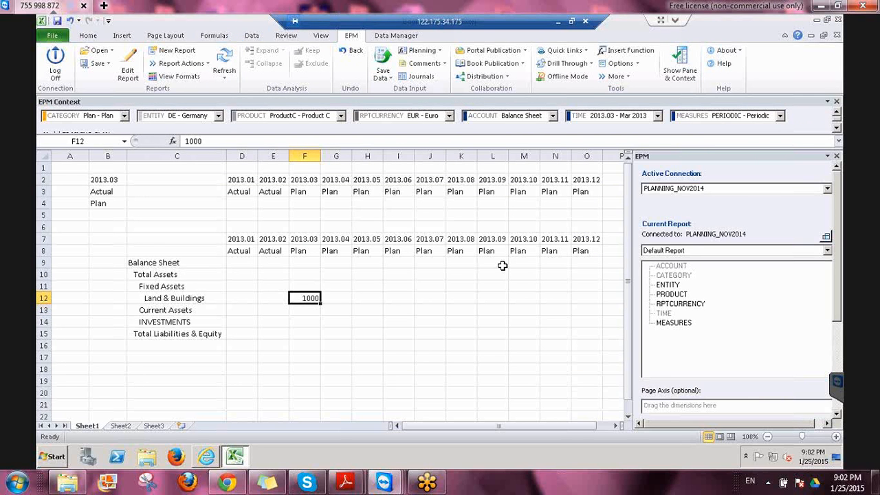
pyautogui.press('Right')
pyautogui.write('2000')
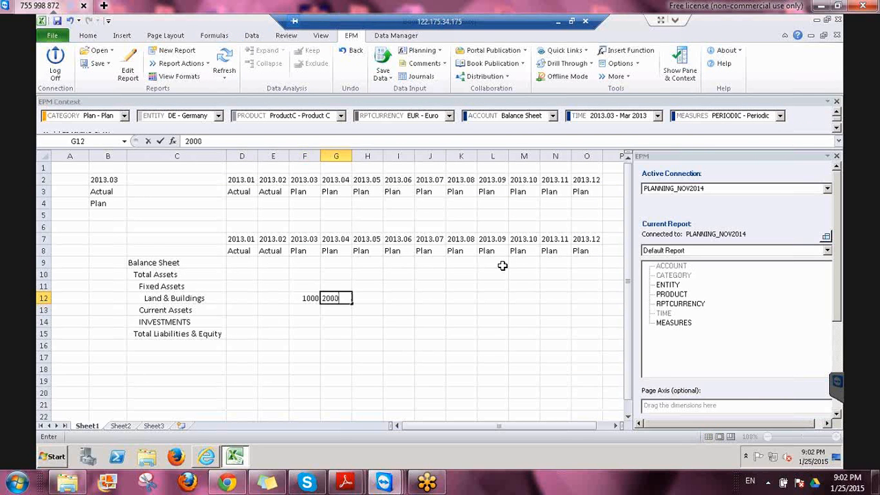
pyautogui.press('Return')
pyautogui.press('Up')
pyautogui.hotkey('shift', 'Right')
pyautogui.moveTo(352, 303); pyautogui.dragTo(558, 335)
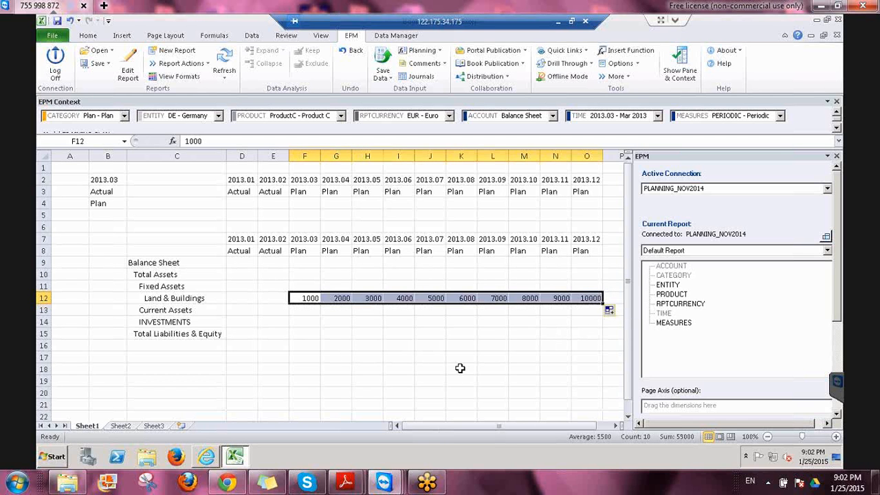
# - Enter Actual values of 111 and 222 for Land & Buildings in 2013.01 and 2013.02
pyautogui.press('Left')
pyautogui.press('Left')
pyautogui.write('111')
pyautogui.press('Tab')
pyautogui.write('222')
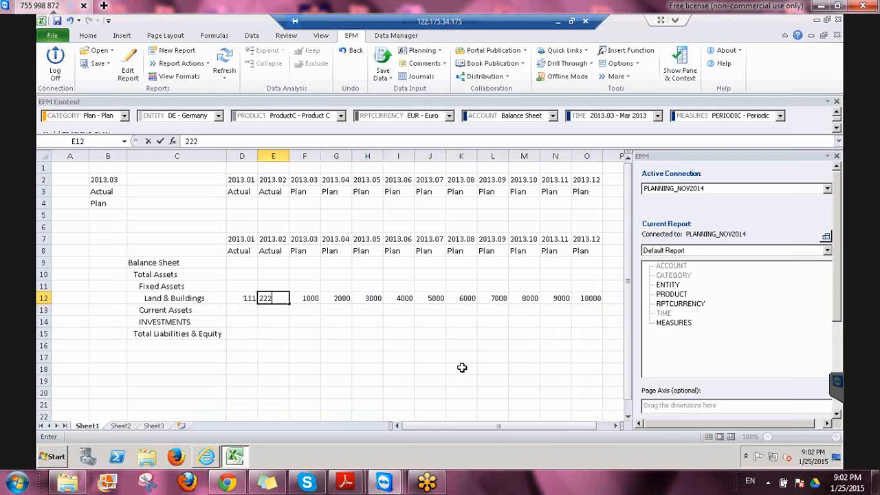
pyautogui.press('Return')
# - Try to save the entered Actual and Plan data, review the rejected record list, and dismiss the save results
pyautogui.click(384, 59)
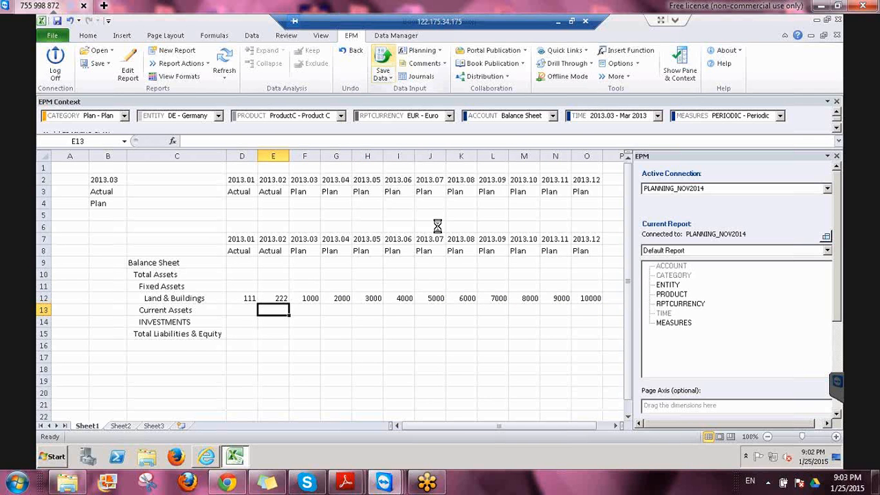
pyautogui.click(471, 268)
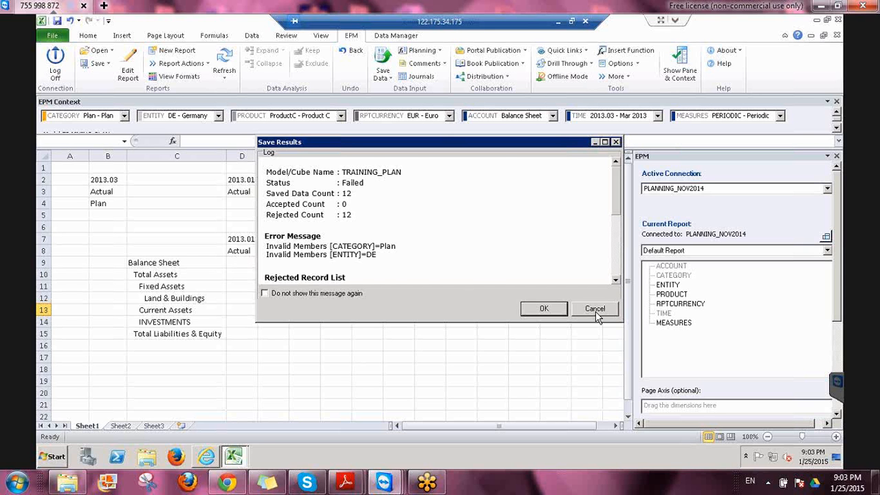
pyautogui.scroll(-3, 597, 316)
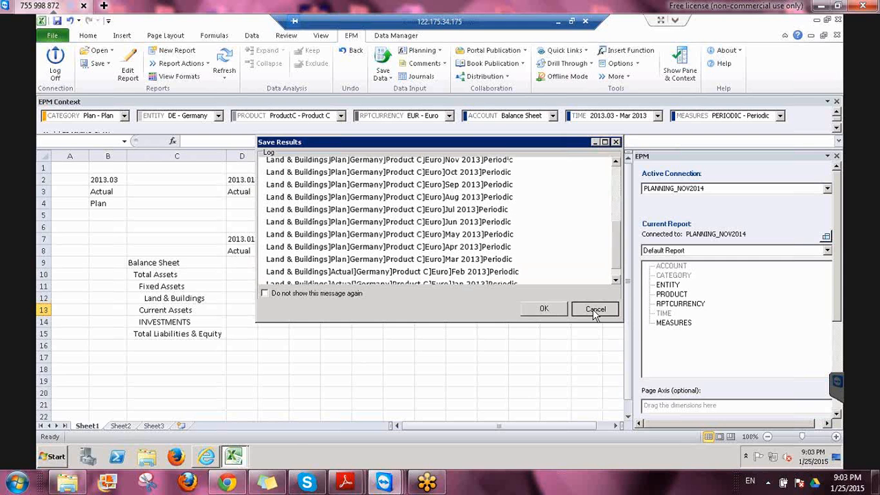
pyautogui.click(596, 309)
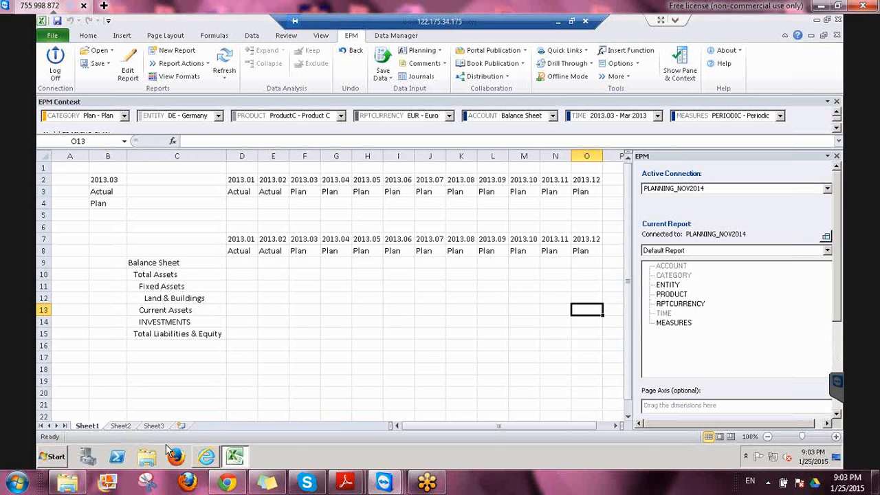
# - Switch to the SAP logon screen and log on to client 001 with the user name and password
pyautogui.click(817, 22)
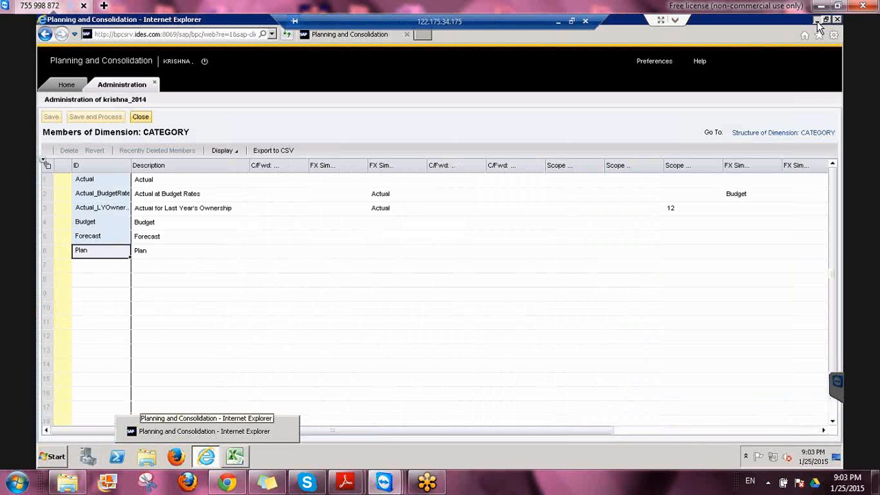
pyautogui.click(817, 20)
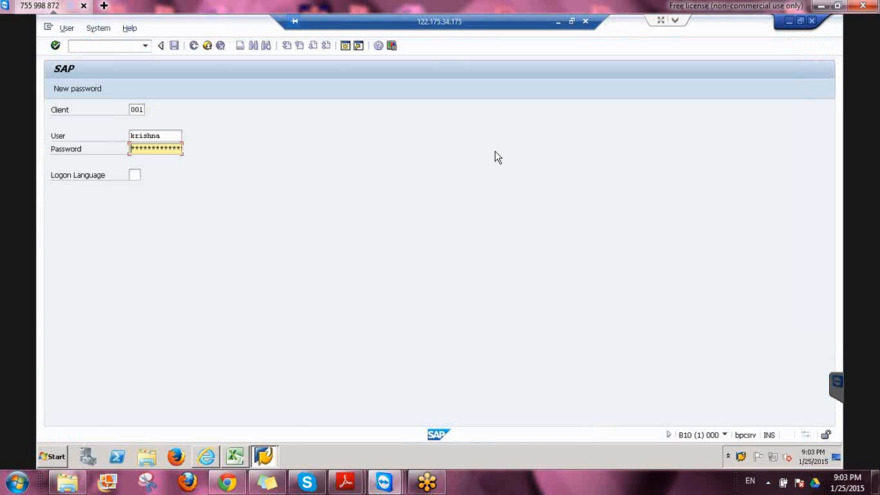
pyautogui.press('Return')
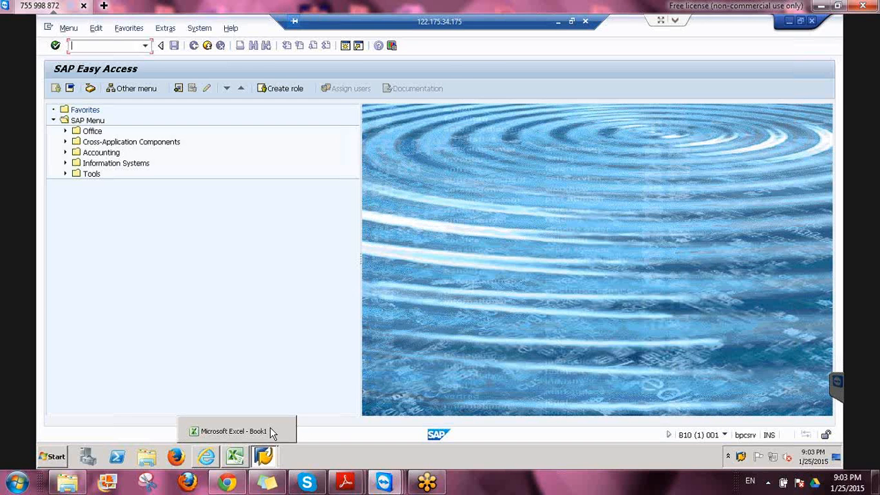
# - In Planning and Consolidation Administration in Internet Explorer, unsecure the CATEGORY and ENTITY dimensions of the TRAINING_PLAN model and save the model
pyautogui.click(207, 457)
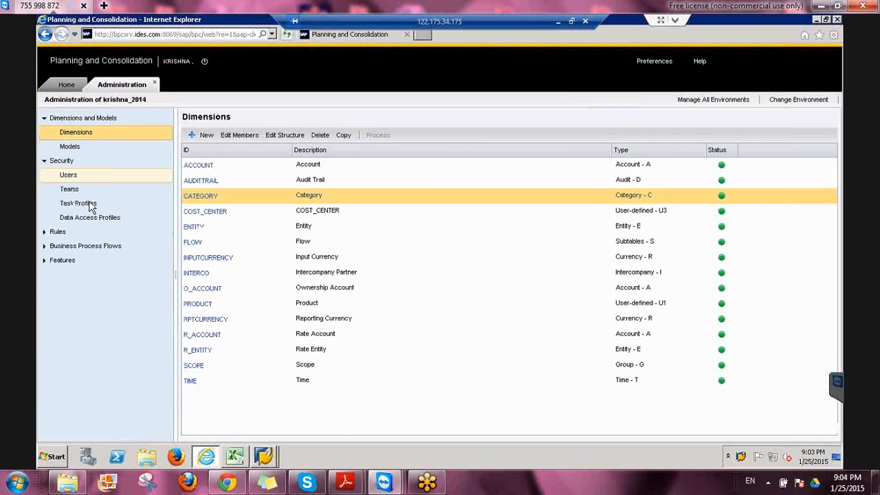
pyautogui.click(88, 203)
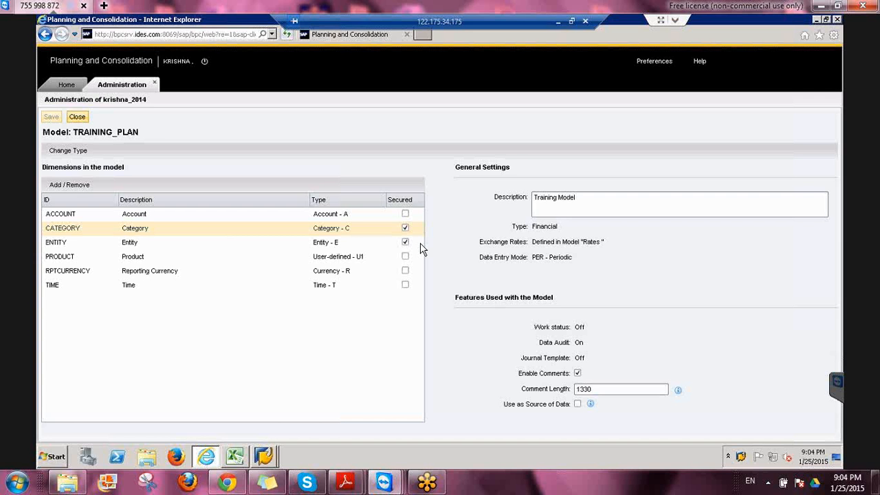
pyautogui.click(405, 242)
pyautogui.click(558, 273)
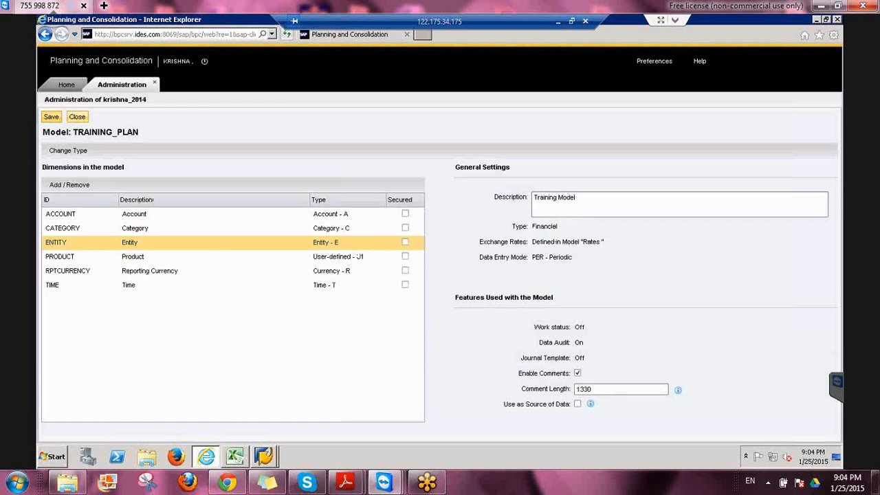
pyautogui.click(52, 117)
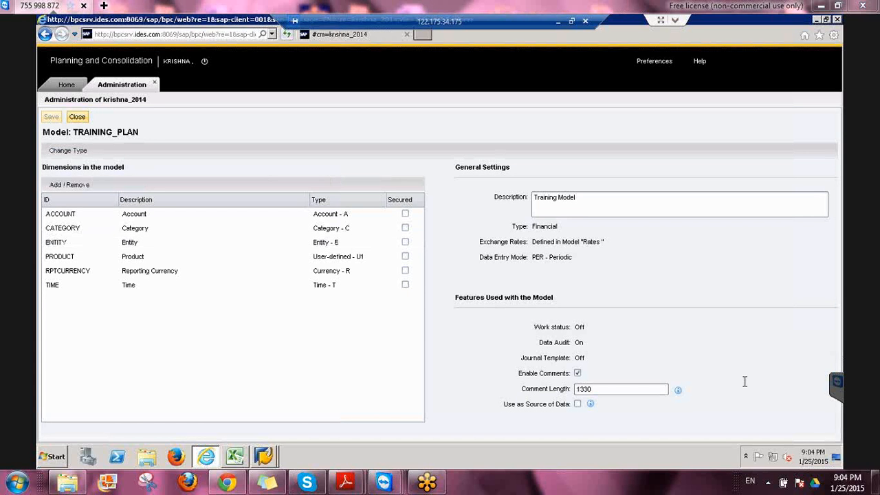
# - Switch to SAP Easy Access, open Validations Maintenance, and choose the planning model's 2014 environment
pyautogui.click(265, 457)
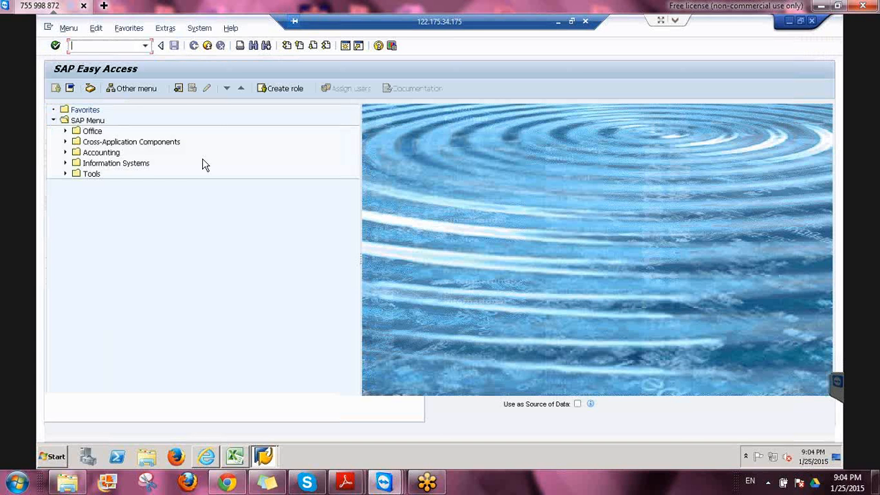
pyautogui.write('uj_valida')
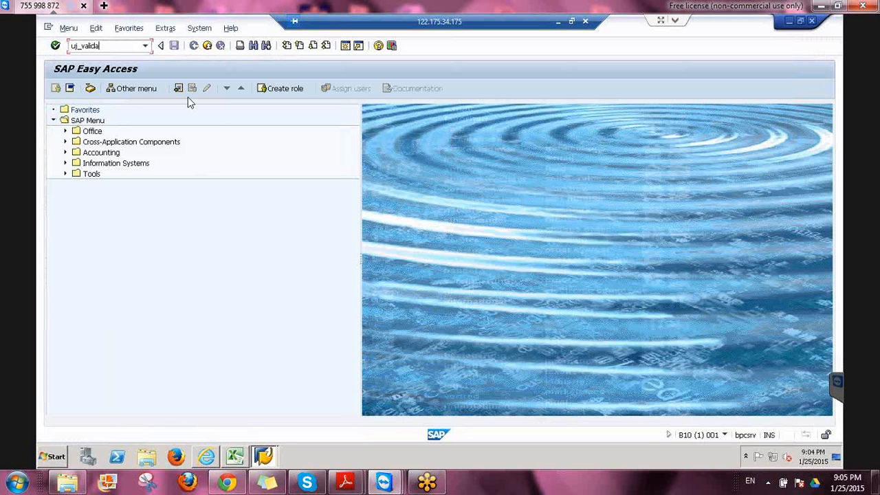
pyautogui.press('Return')
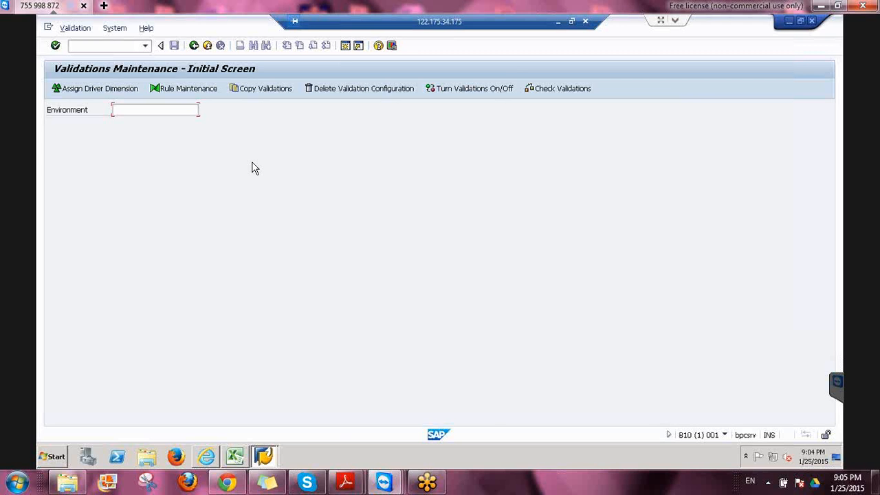
pyautogui.press('F4')
pyautogui.doubleClick(148, 279)
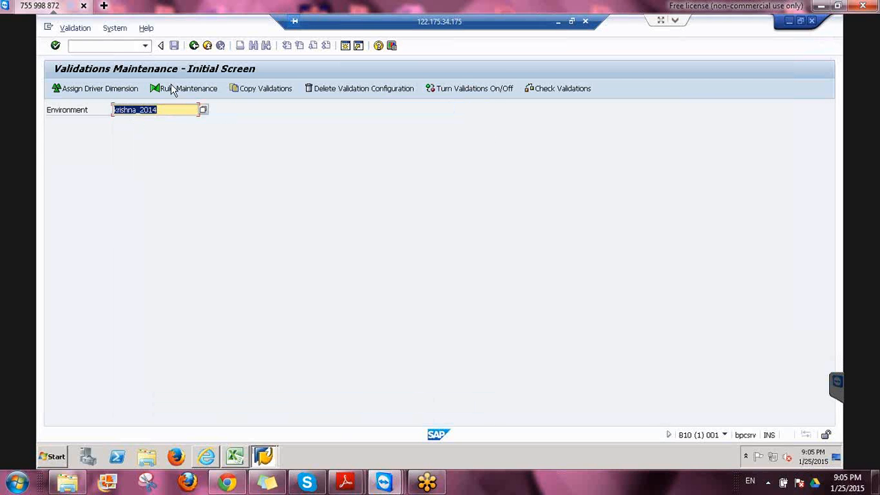
# - Select the TRAINING_PLAN model for turning validations on or off and save its settings with Journals, Manual Planning and Data Manager set to Off
pyautogui.click(473, 90)
pyautogui.click(222, 122)
pyautogui.click(127, 208)
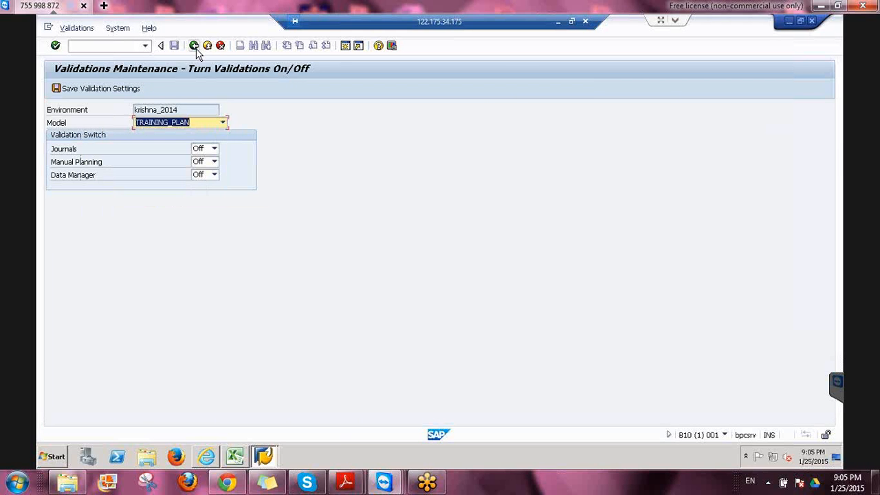
pyautogui.click(104, 93)
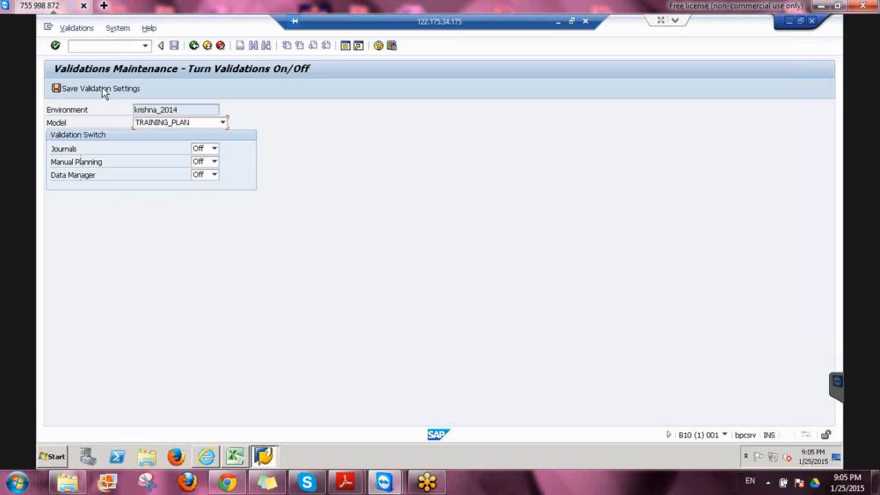
pyautogui.click(103, 90)
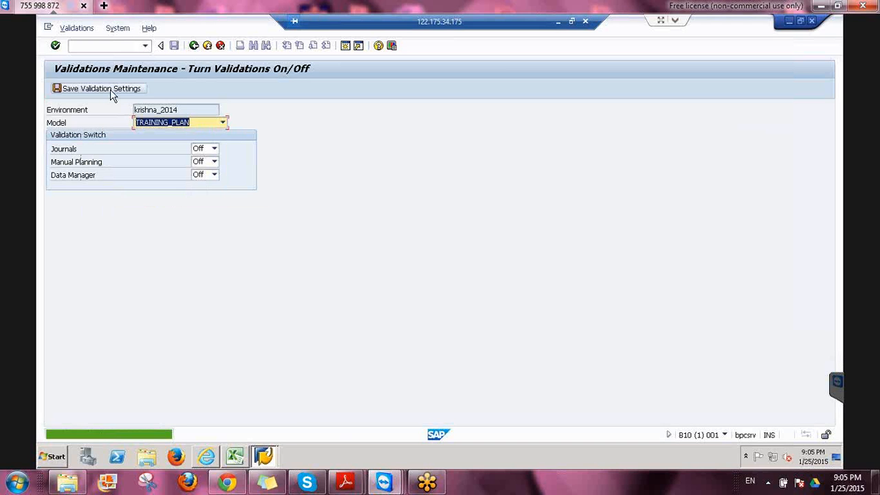
# - Return to the Excel input form and enter Plan values of 100 and 200 for Land & Buildings in 2013.03 and 2013.04
pyautogui.moveTo(239, 464)
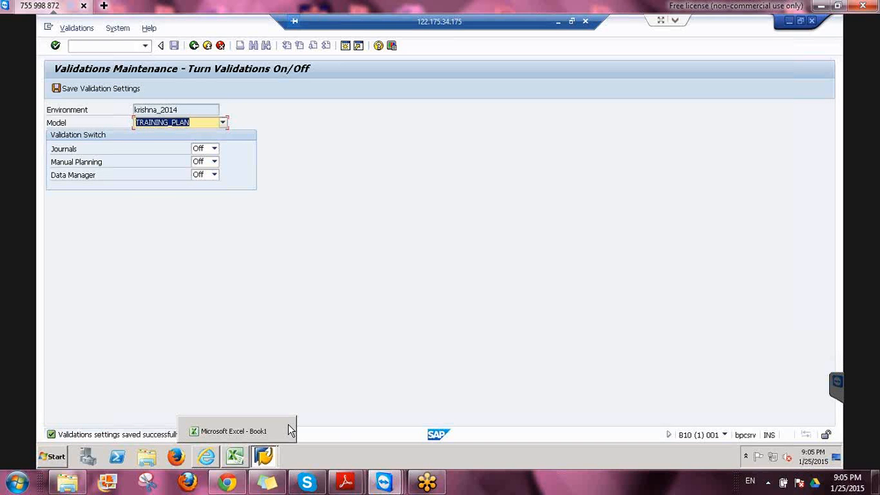
pyautogui.click(289, 430)
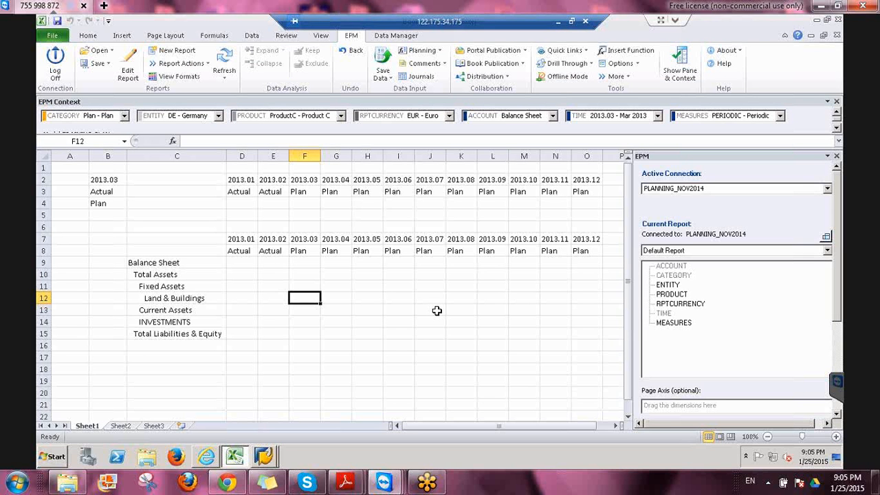
pyautogui.write('100')
pyautogui.press('Return')
pyautogui.press('Up')
pyautogui.press('Right')
pyautogui.write('200')
pyautogui.press('Right')
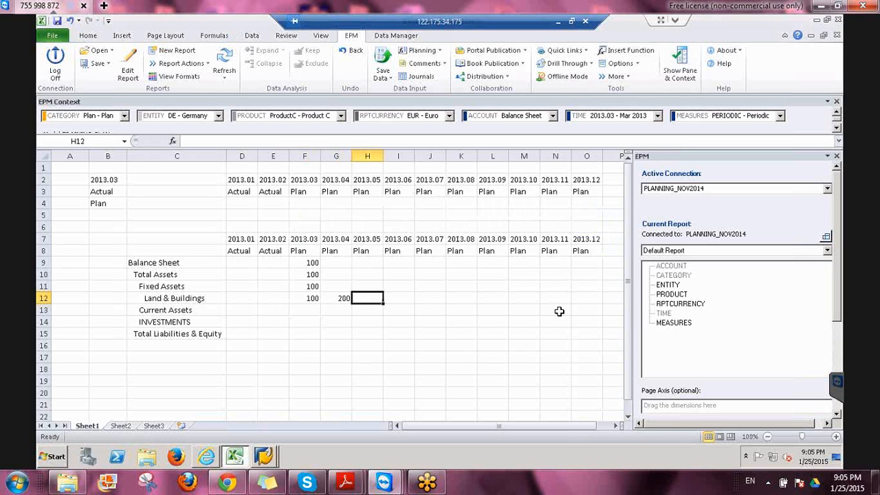
# - Extend the Land & Buildings Plan series through 2013.12 up to 1000 and save it with 999 and 9999 in the Actual months
pyautogui.press('Left')
pyautogui.press('Left')
pyautogui.hotkey('shift', 'Right')
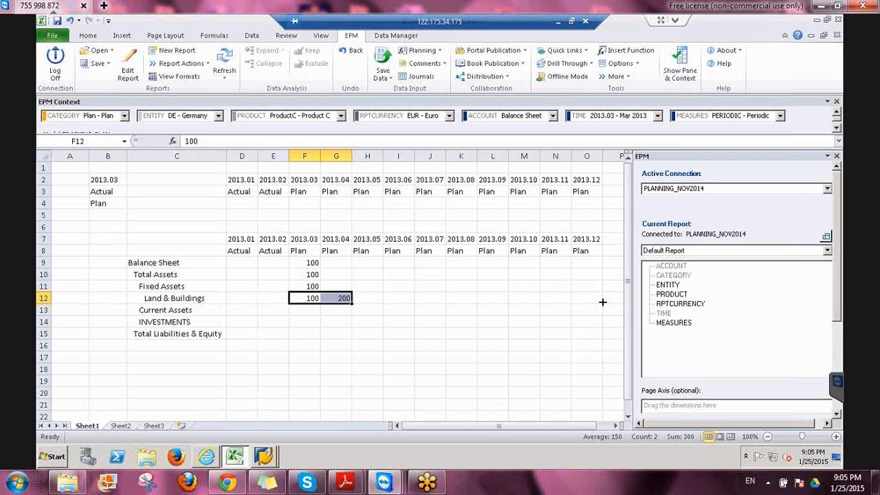
pyautogui.moveTo(602, 302); pyautogui.dragTo(600, 302)
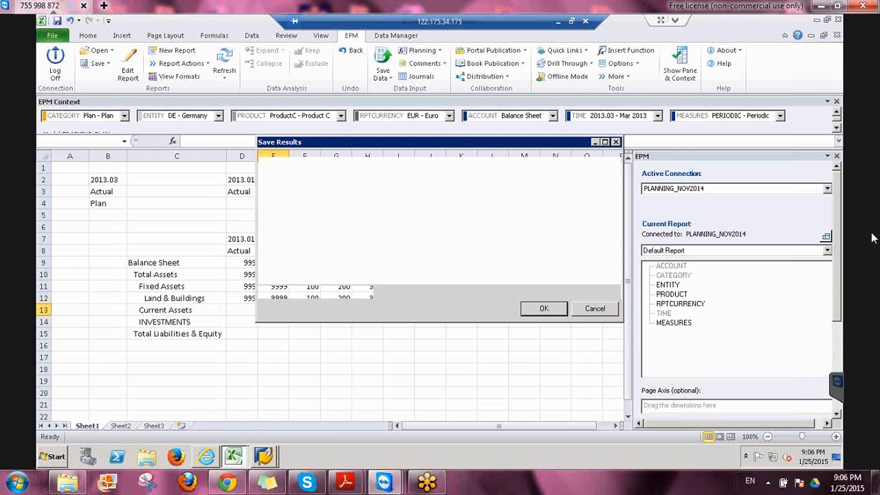
pyautogui.click(545, 308)
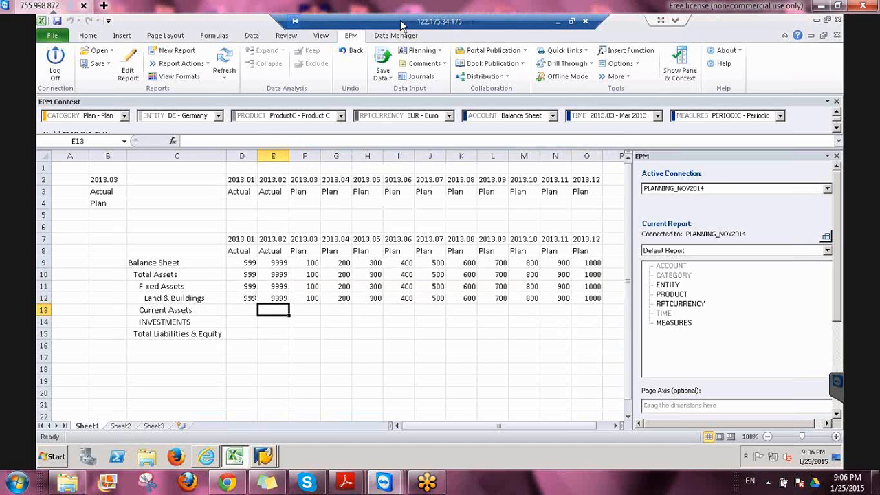
# - Check the Plan and Actual column header formulas, then change the TIME context member to 2013.06 and refresh the report
pyautogui.click(306, 256)
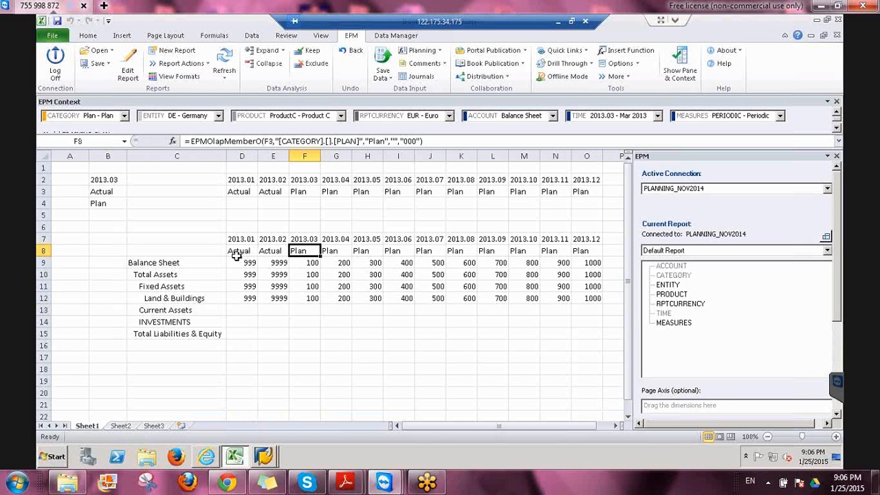
pyautogui.press('Left')
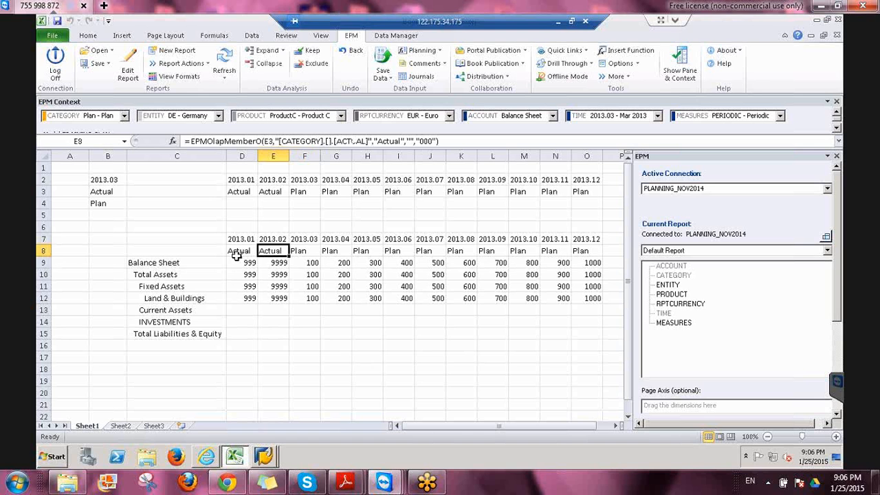
pyautogui.click(629, 118)
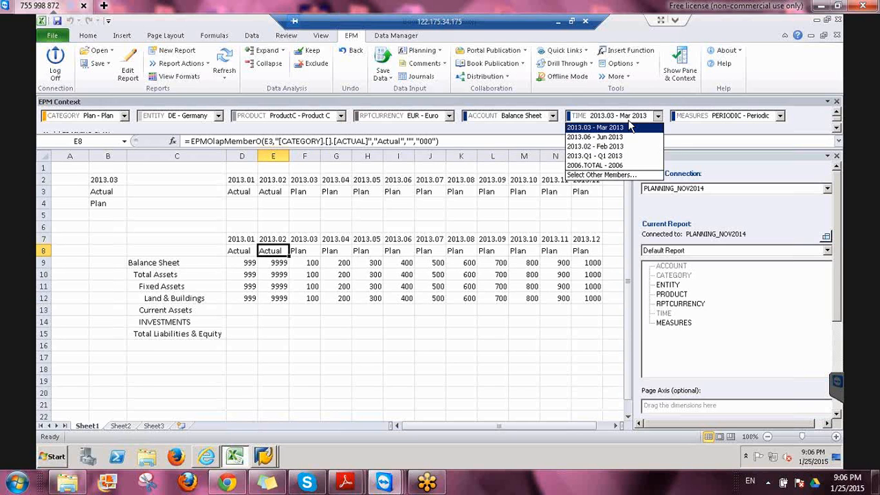
pyautogui.click(614, 138)
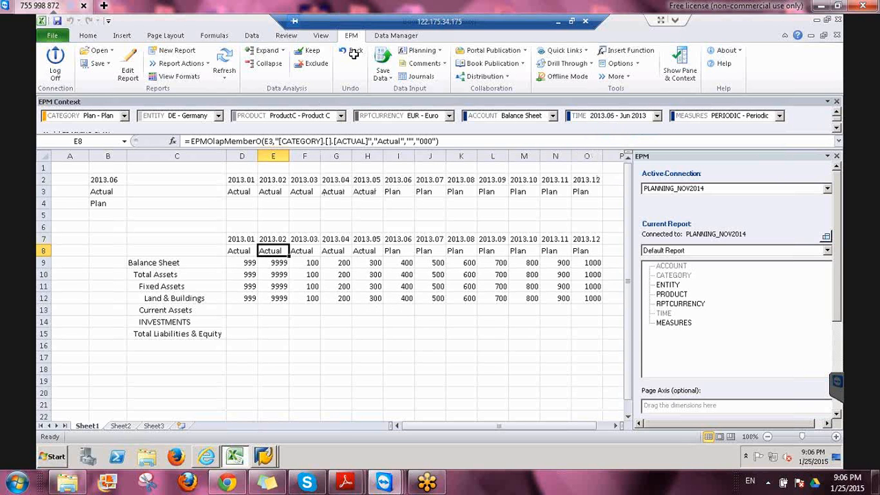
pyautogui.click(235, 63)
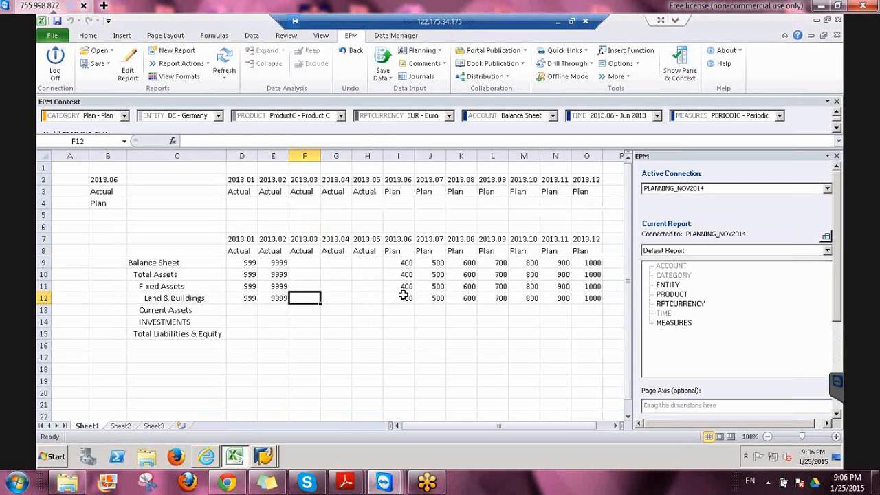
# - Enter Actual values of 11, 22 and 33 for Land & Buildings in 2013.03 through 2013.05 and save the data
pyautogui.write('11')
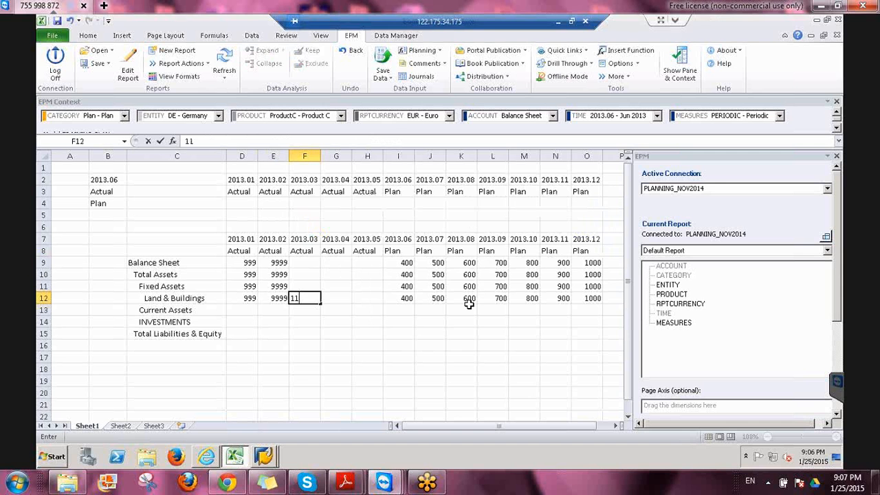
pyautogui.press('Tab')
pyautogui.write('22')
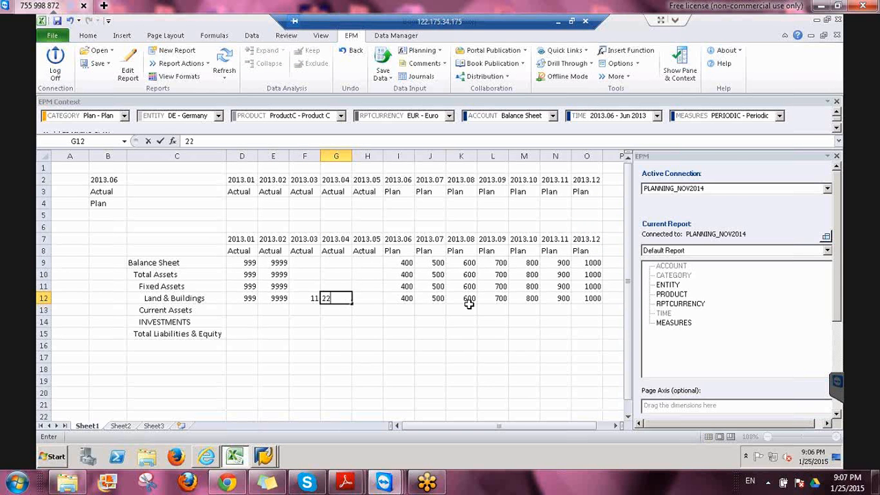
pyautogui.press('Tab')
pyautogui.write('33')
pyautogui.press('Return')
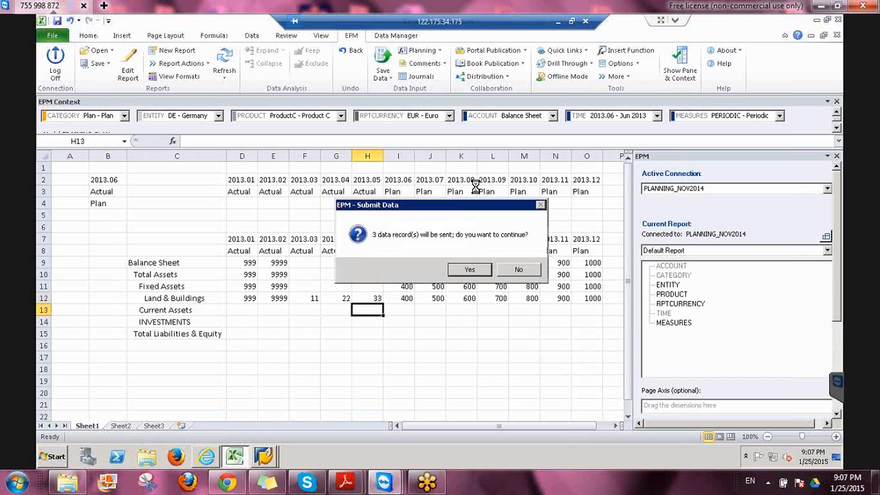
pyautogui.click(474, 269)
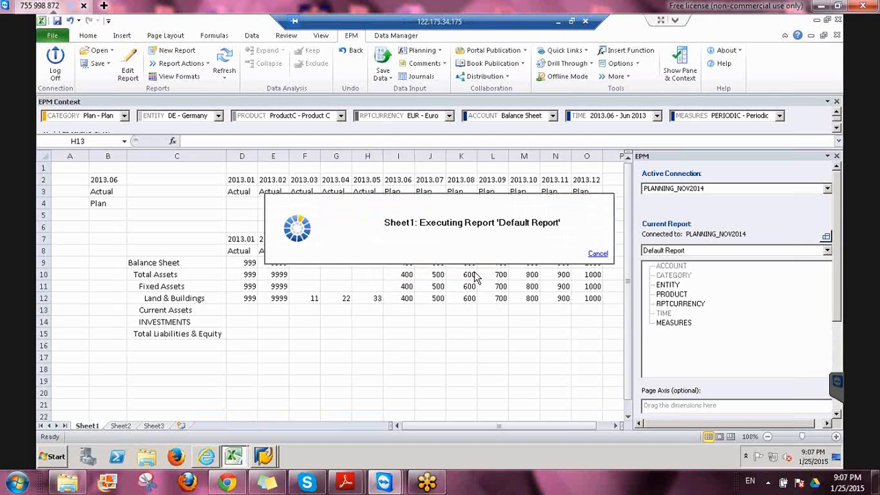
# - Change the TIME context member to 2013.10 and check the Actual cells for 2013.06 through 2013.09 and the first Plan month
pyautogui.click(605, 115)
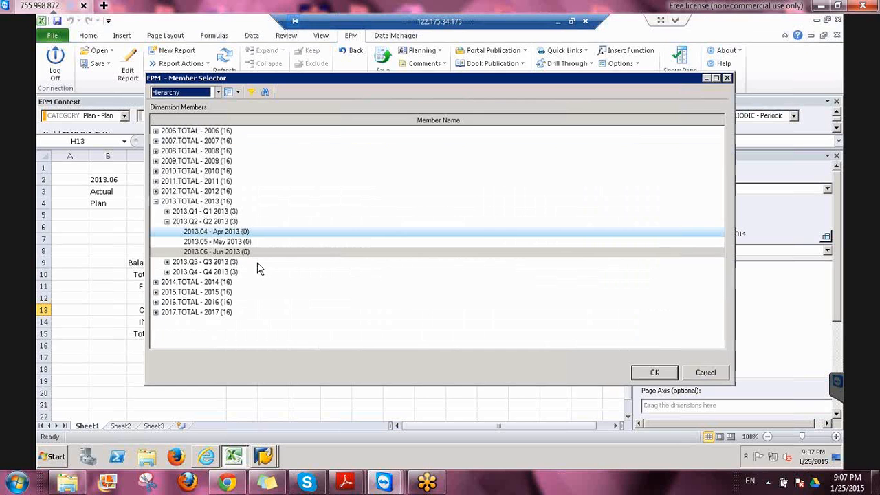
pyautogui.doubleClick(255, 271)
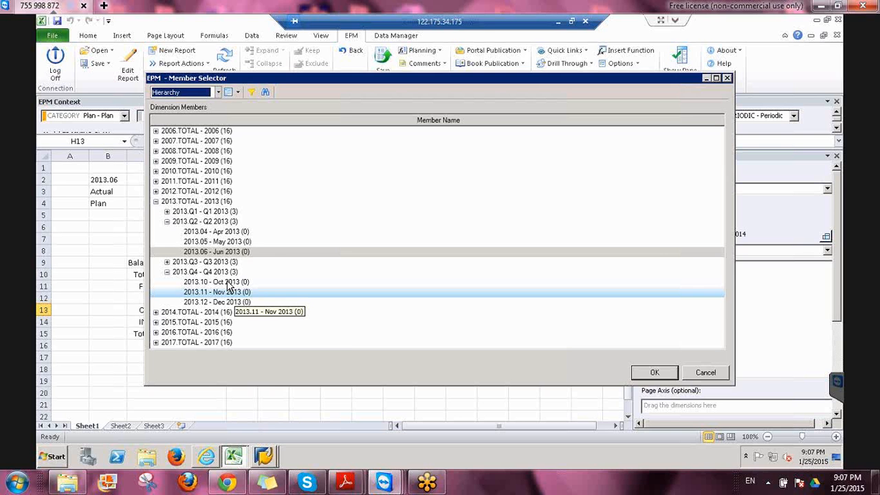
pyautogui.doubleClick(227, 283)
pyautogui.moveTo(499, 295); pyautogui.dragTo(525, 262)
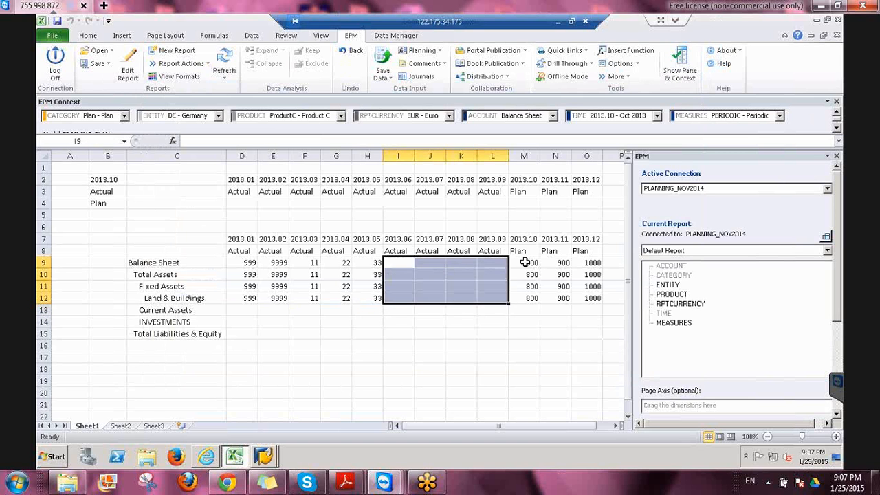
pyautogui.click(524, 262)
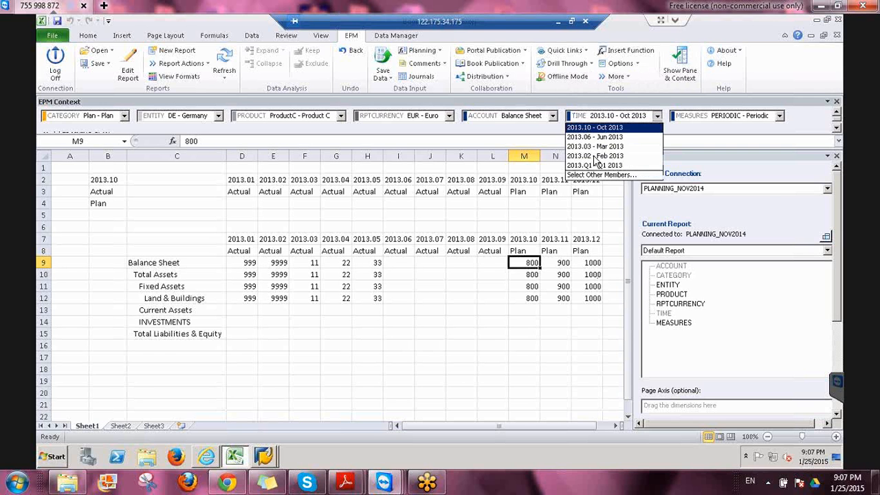
# - Switch the TIME context member back to 2013.03 and check the category header formula of the 2013.03 column
pyautogui.click(601, 148)
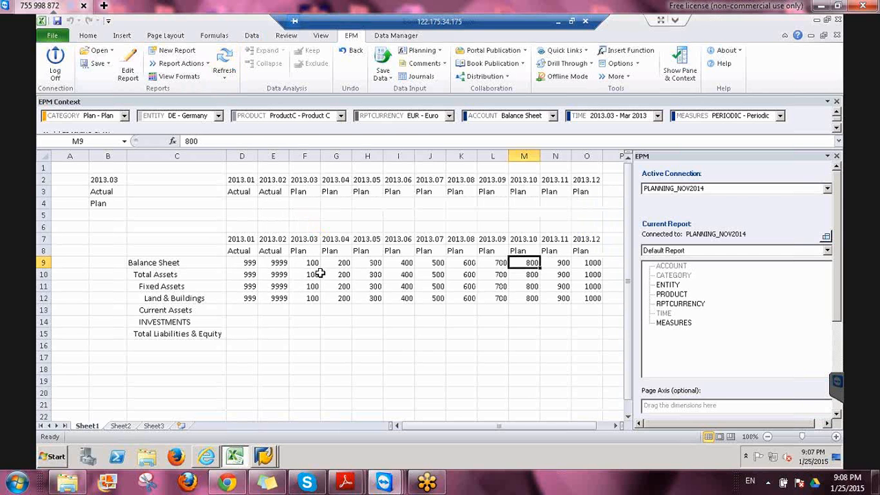
pyautogui.click(305, 252)
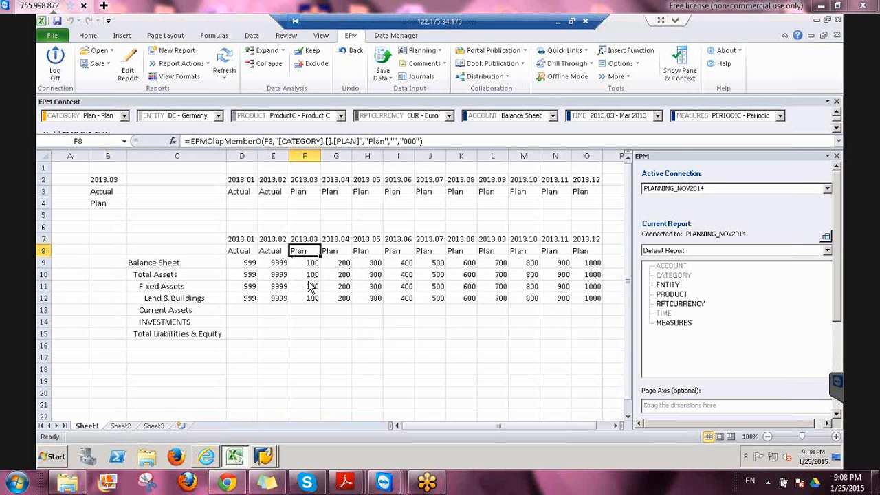
pyautogui.click(497, 326)
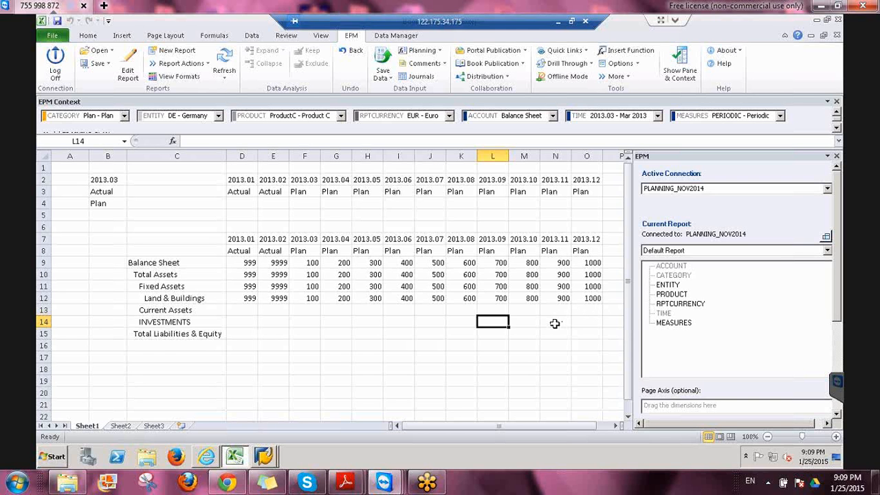
pyautogui.click(555, 323)
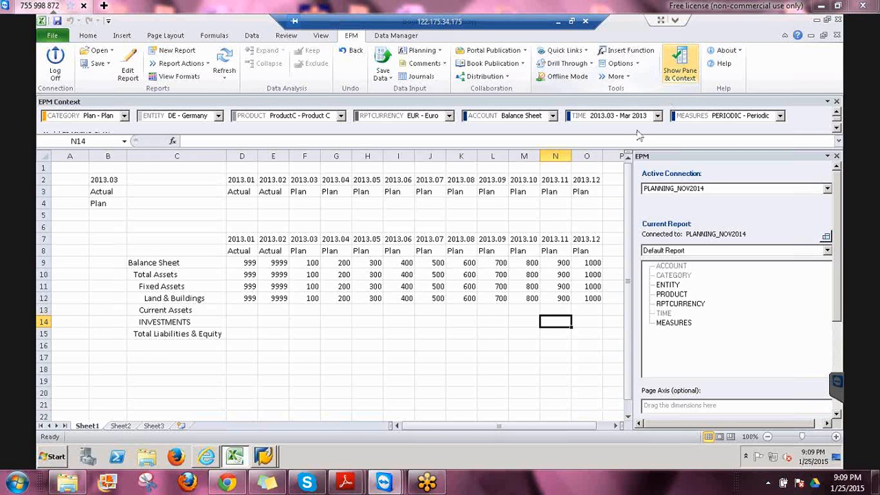
pyautogui.click(583, 210)
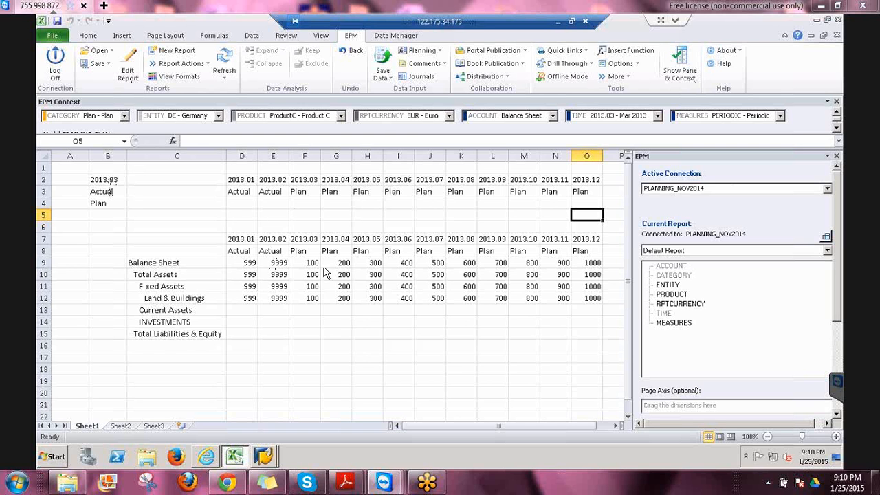
# - Enter an Actual value of 777 for Land & Buildings in 2013.01 and save the data
pyautogui.click(279, 267)
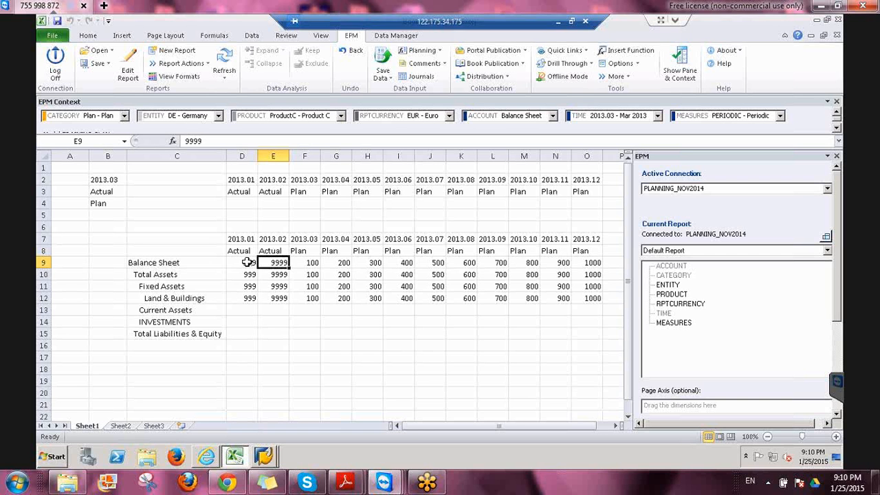
pyautogui.click(247, 262)
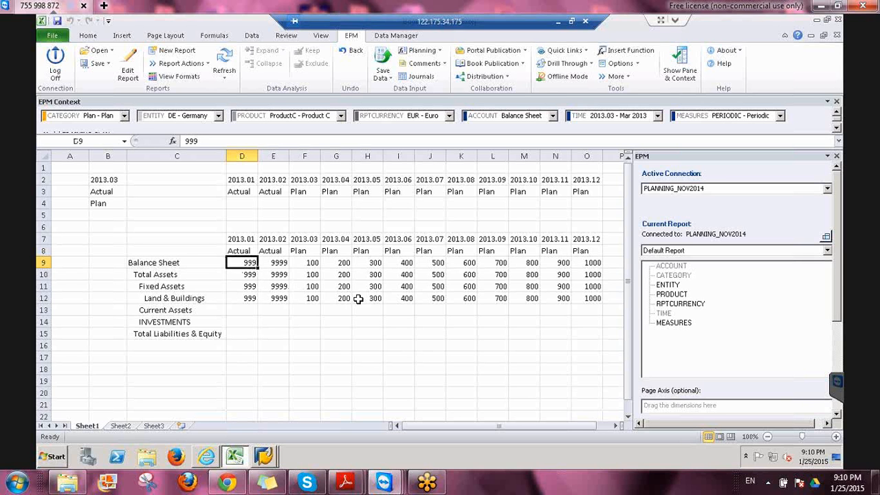
pyautogui.press('Down')
pyautogui.press('Down')
pyautogui.press('Down')
pyautogui.write('77')
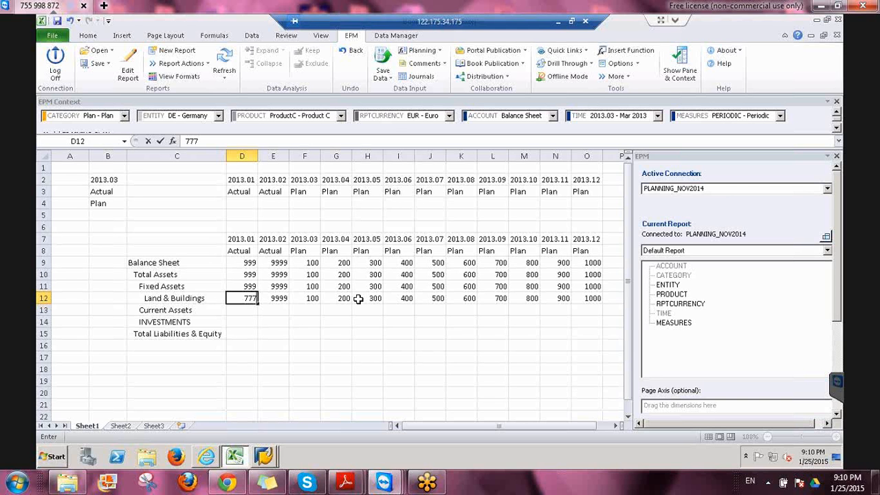
pyautogui.press('Return')
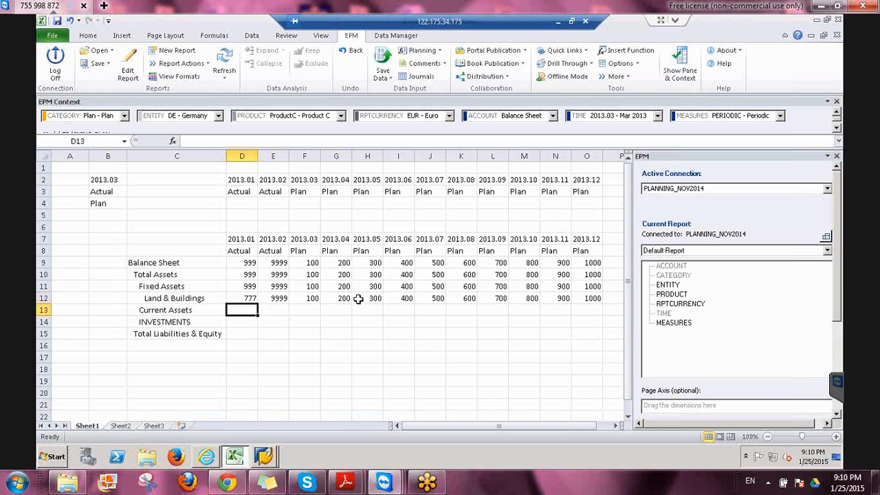
pyautogui.click(382, 61)
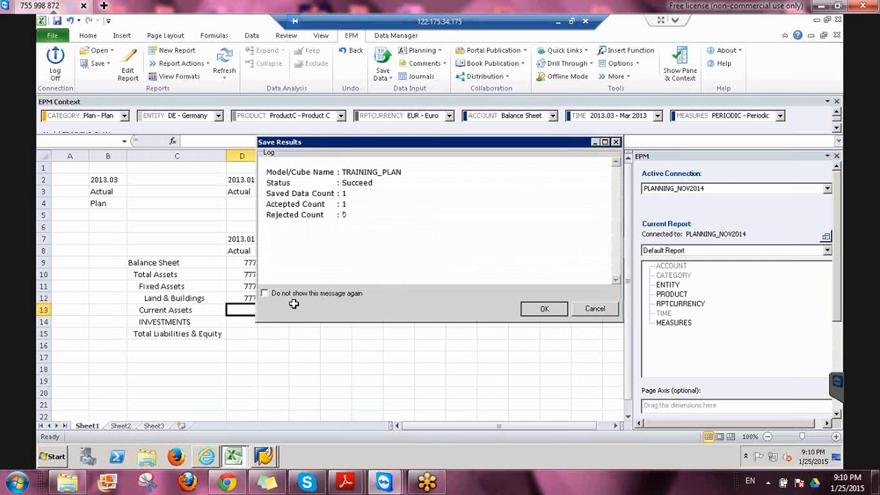
pyautogui.press('Return')
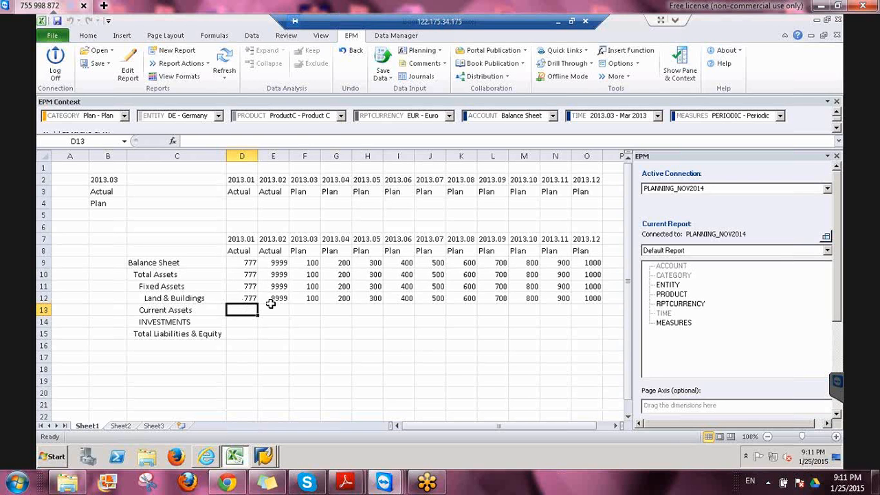
# - Open the EPM formatting sheet and go to the column section of Dimension Member/Property Formatting
pyautogui.click(189, 84)
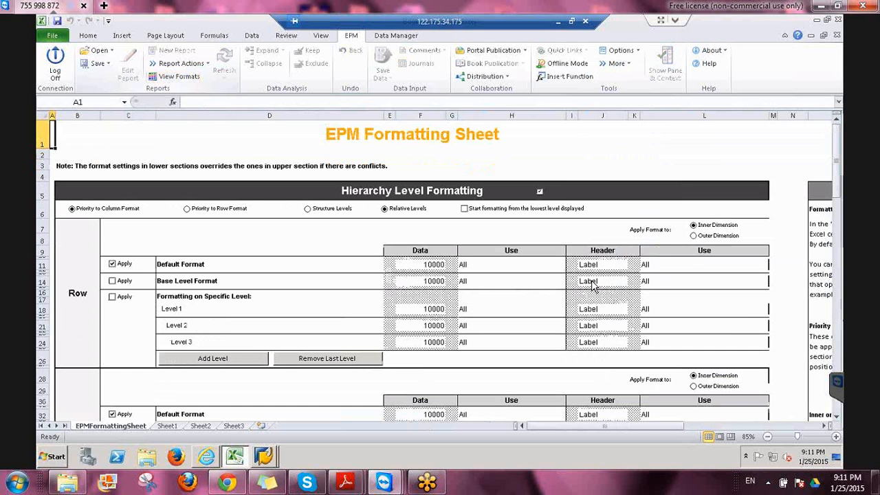
pyautogui.scroll(-3, 649, 310)
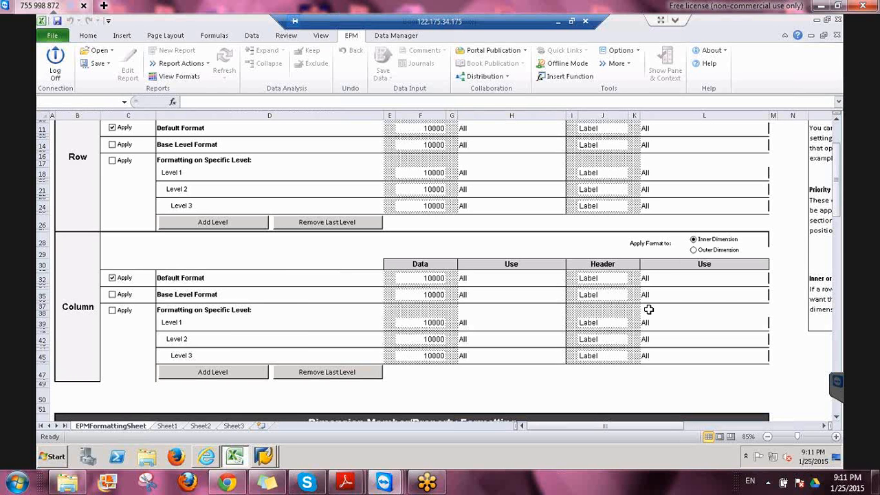
pyautogui.scroll(-10, 649, 310)
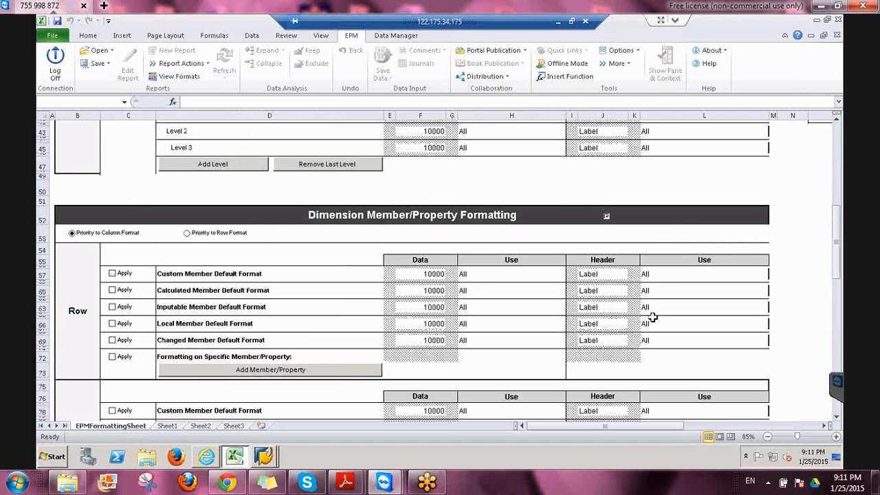
pyautogui.scroll(-7, 652, 317)
# - Add the Actual member of the CATEGORY dimension to the column formatting on specific members
pyautogui.click(273, 332)
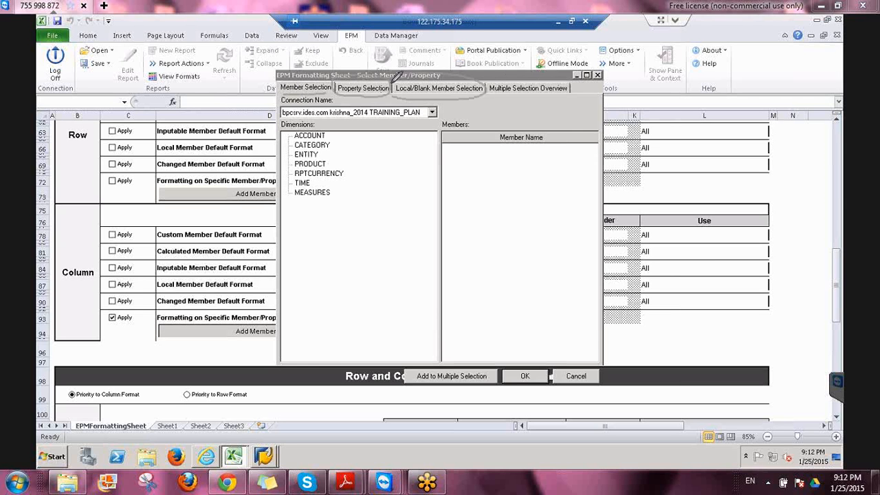
pyautogui.moveTo(486, 83)
pyautogui.mouseDown()
pyautogui.moveTo(535, 104)
pyautogui.moveTo(574, 81)
pyautogui.mouseUp()
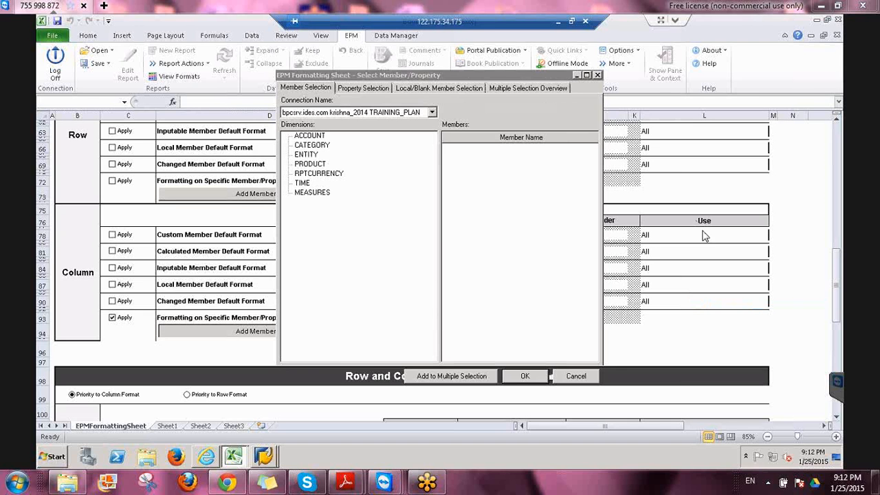
pyautogui.click(705, 233)
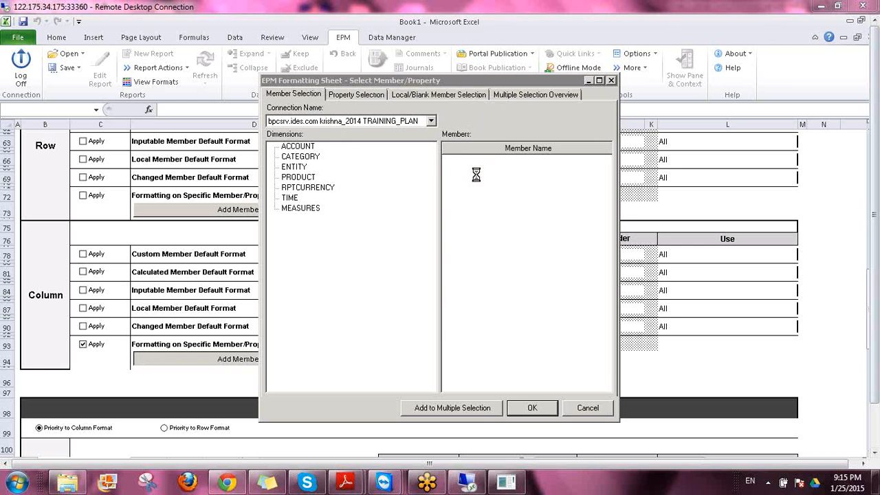
pyautogui.click(305, 146)
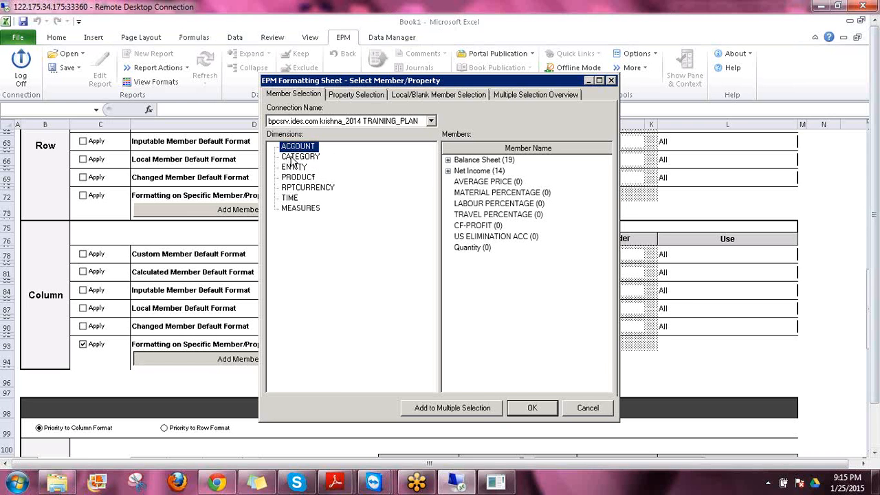
pyautogui.moveTo(300, 161); pyautogui.dragTo(374, 170)
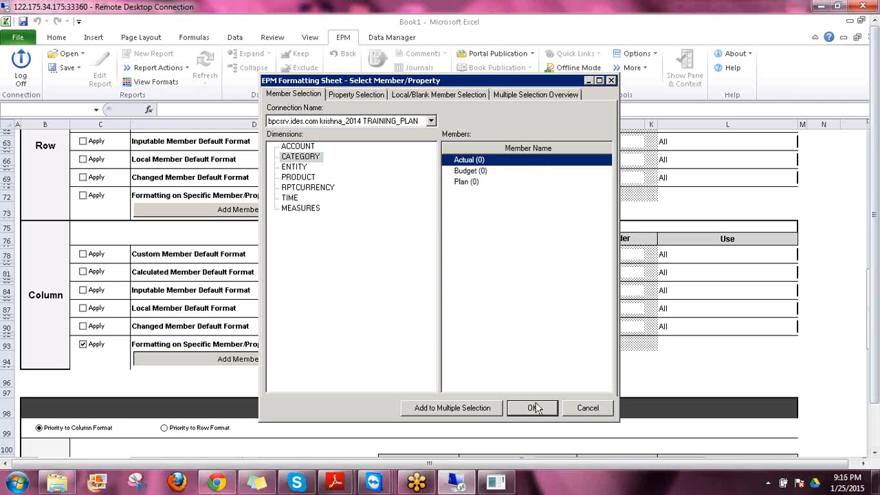
pyautogui.click(534, 407)
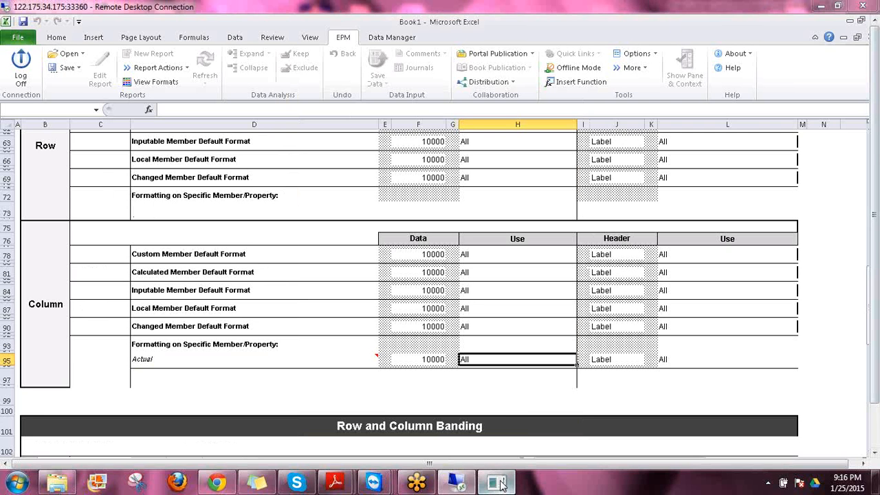
pyautogui.moveTo(500, 484)
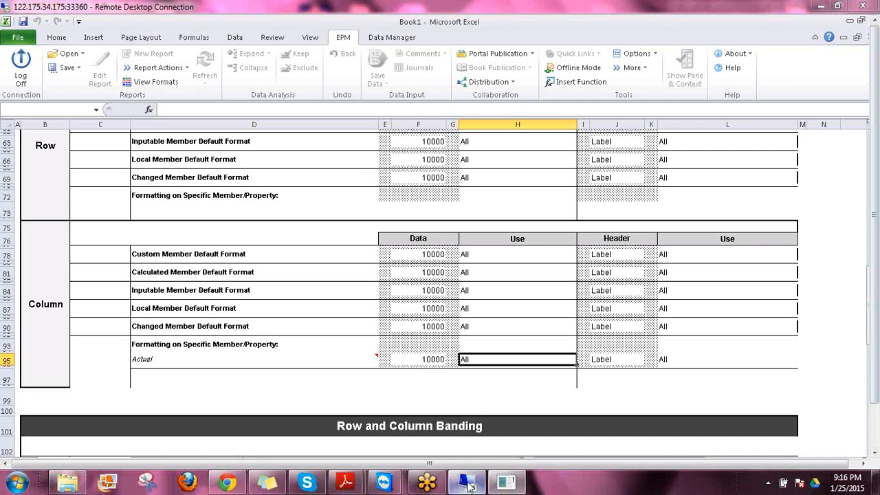
pyautogui.click(468, 483)
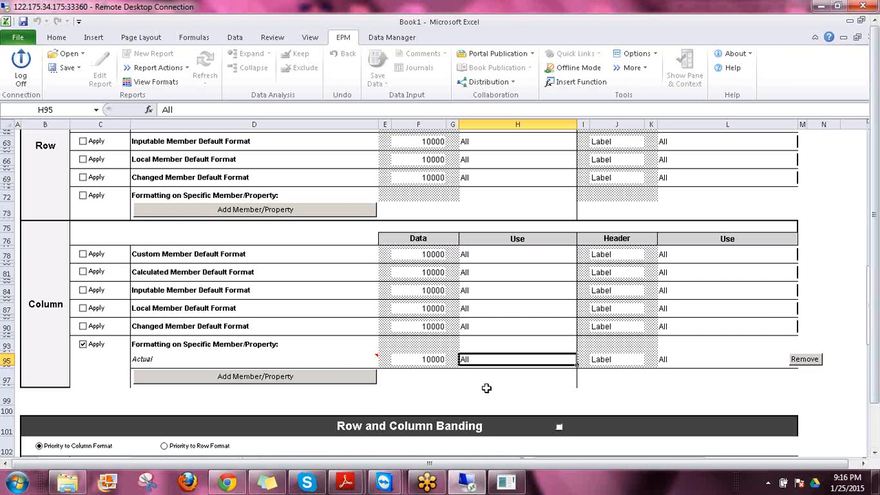
# - Fill the data format cell of the Actual member in the column formatting section with grey
pyautogui.click(424, 360)
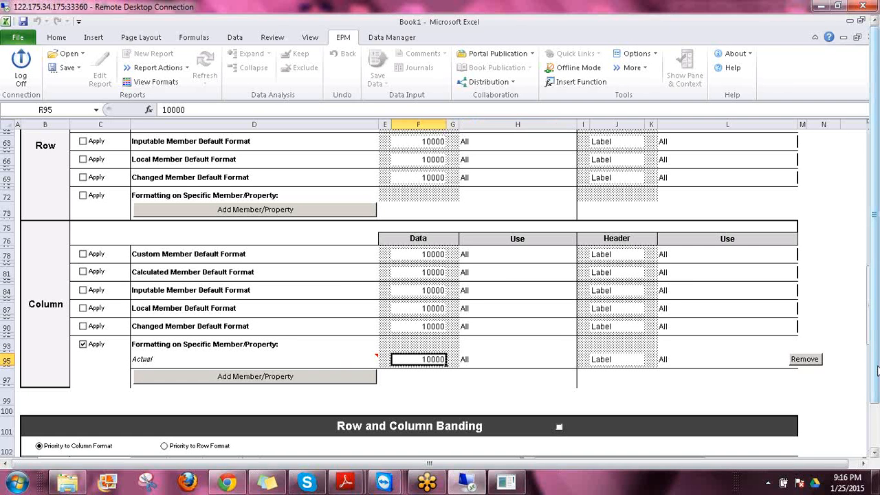
pyautogui.moveTo(878, 371); pyautogui.dragTo(876, 391)
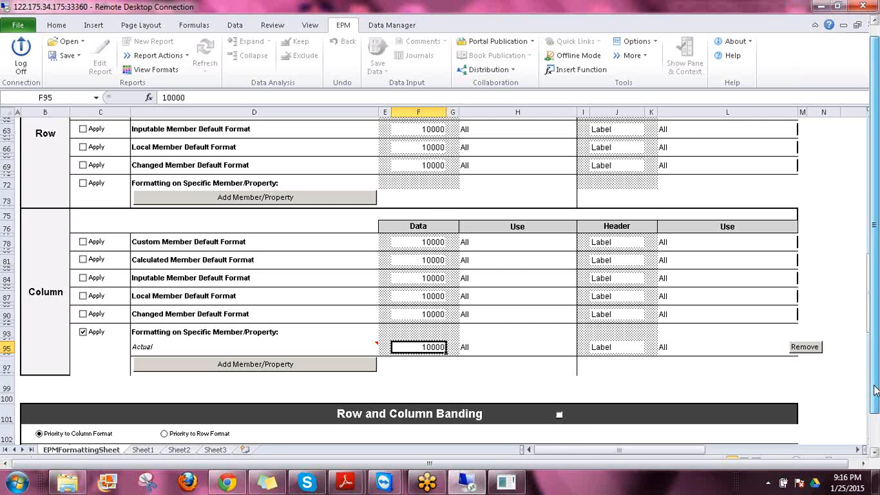
pyautogui.moveTo(875, 390); pyautogui.dragTo(875, 335)
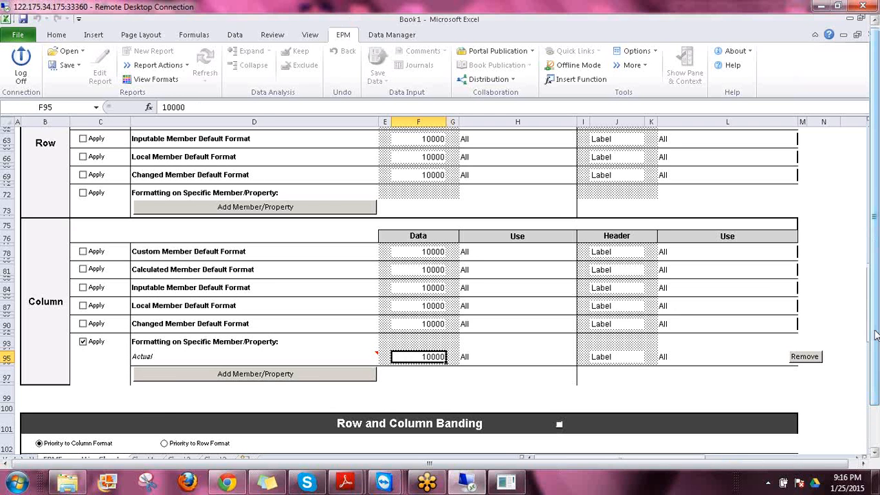
pyautogui.moveTo(876, 335); pyautogui.dragTo(875, 382)
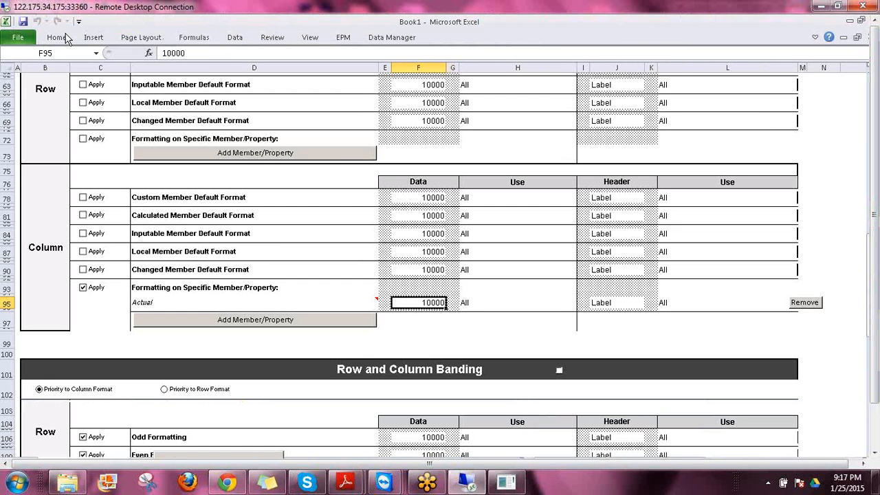
pyautogui.click(67, 40)
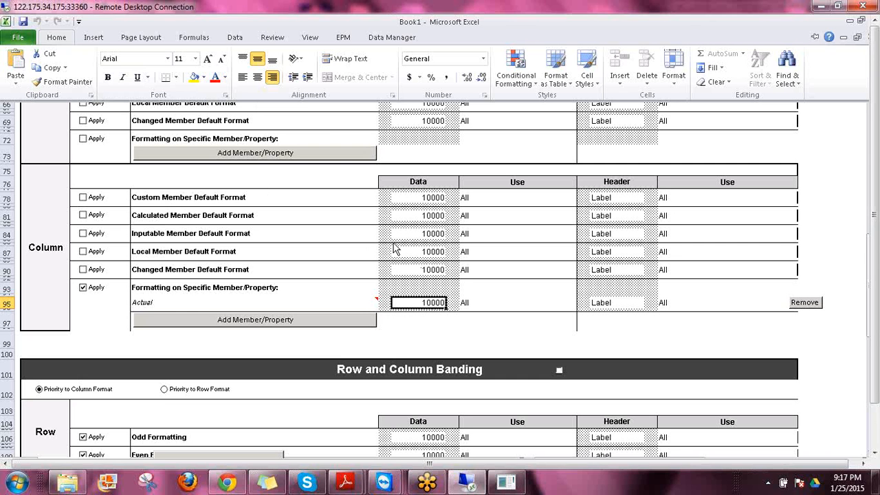
pyautogui.click(204, 81)
pyautogui.click(204, 77)
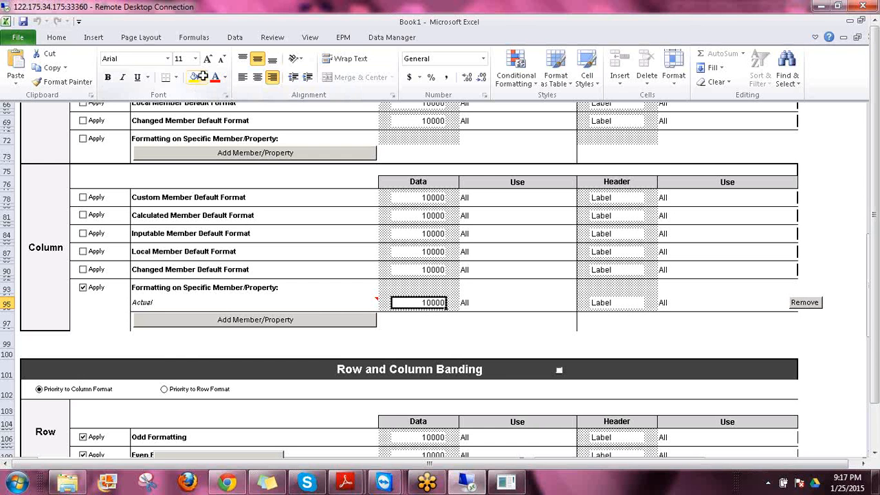
pyautogui.click(418, 270)
pyautogui.click(418, 303)
pyautogui.click(57, 37)
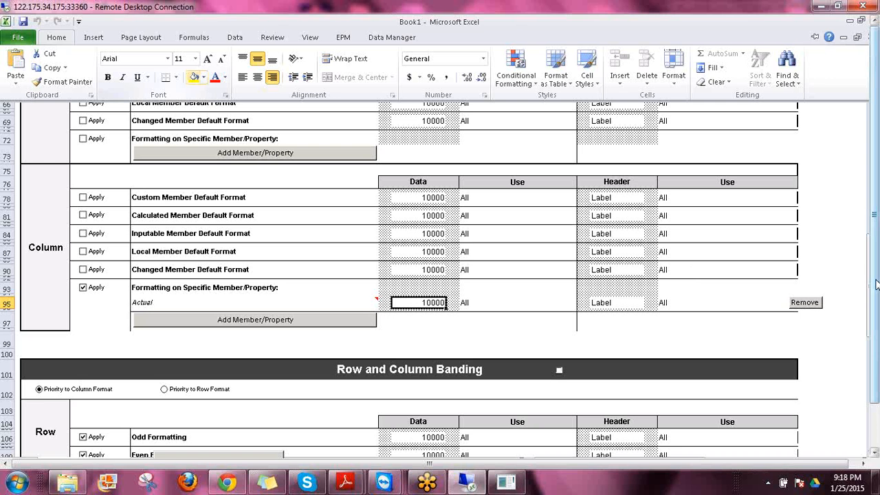
pyautogui.moveTo(876, 285)
pyautogui.mouseDown()
pyautogui.moveTo(876, 351)
pyautogui.moveTo(875, 271)
pyautogui.mouseUp()
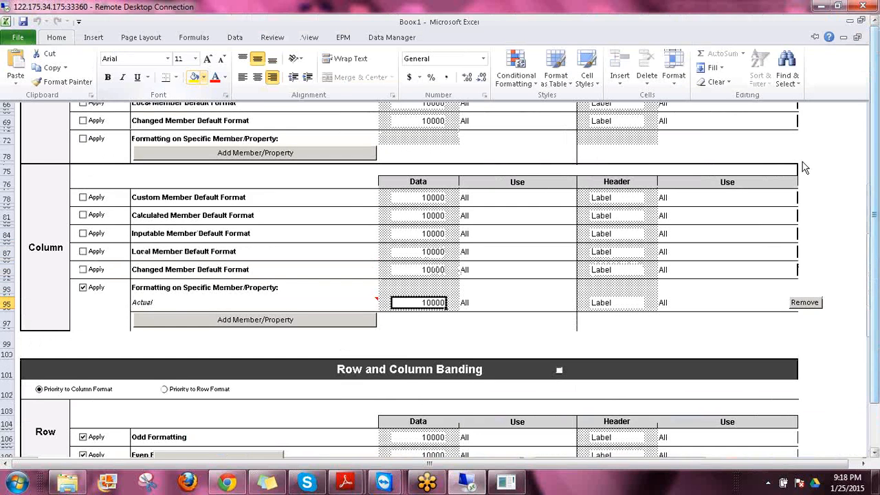
pyautogui.click(203, 77)
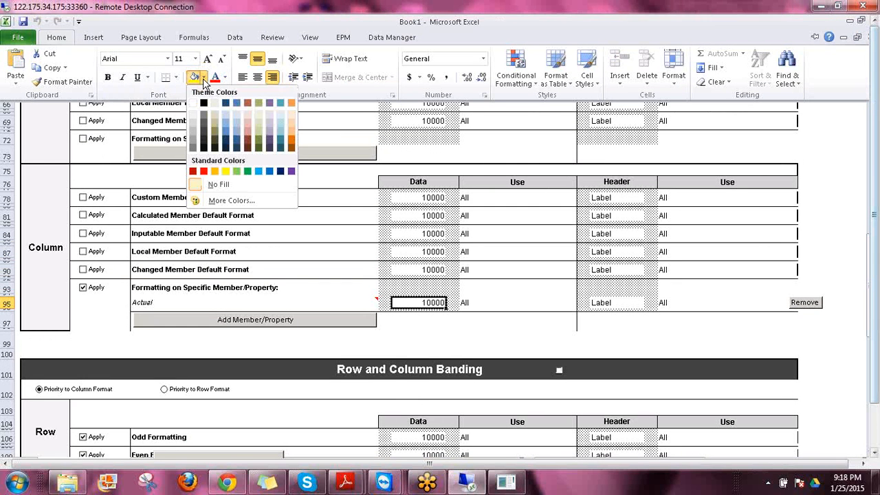
pyautogui.click(194, 141)
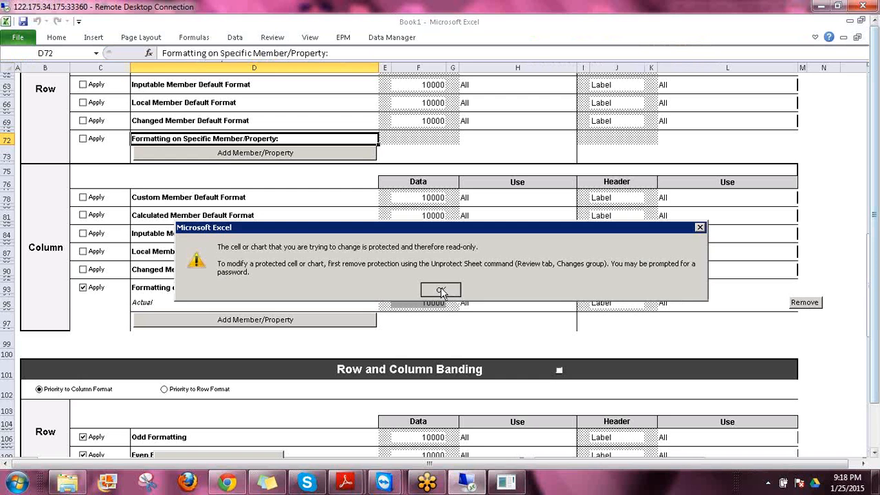
pyautogui.click(441, 290)
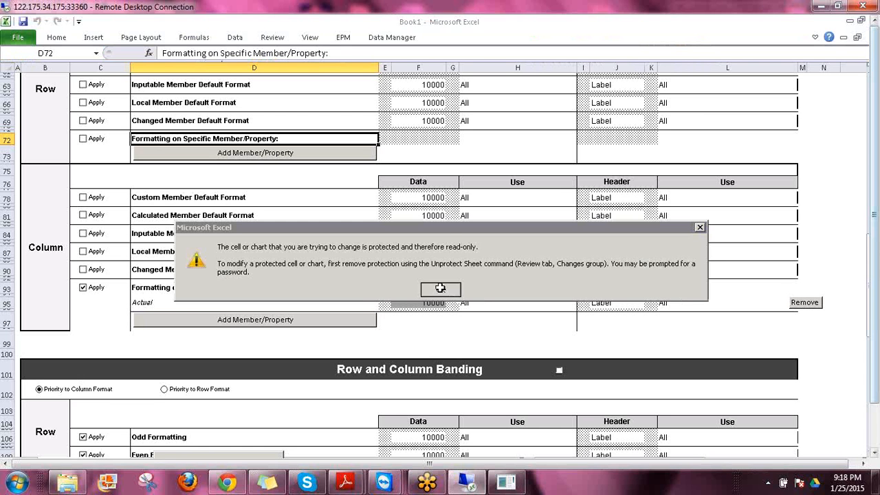
pyautogui.click(441, 289)
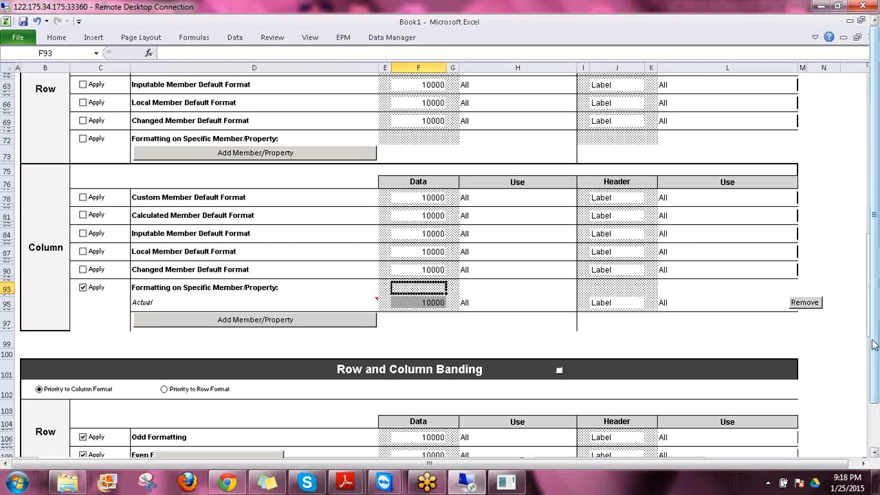
# - Switch to SAP GUI, review the validation switches of the TRAINING_PLAN model and open the help for the status message
pyautogui.moveTo(874, 345); pyautogui.dragTo(874, 395)
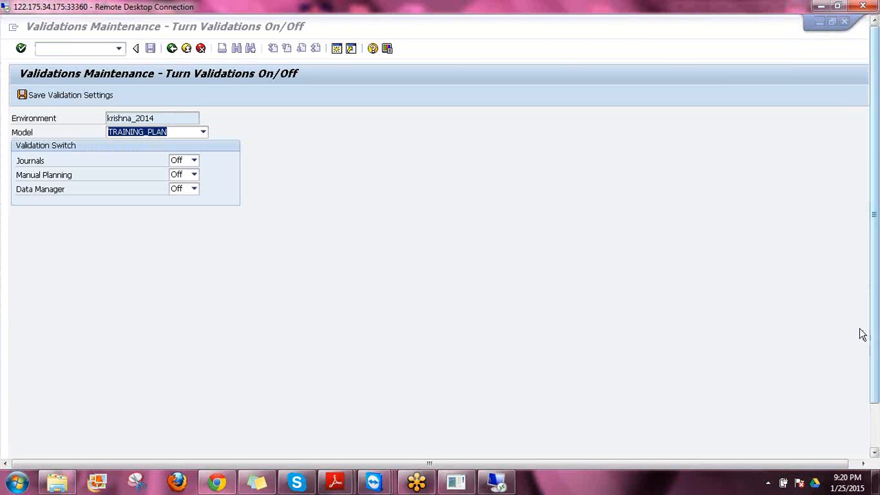
pyautogui.moveTo(875, 315); pyautogui.dragTo(879, 390)
pyautogui.moveTo(219, 444)
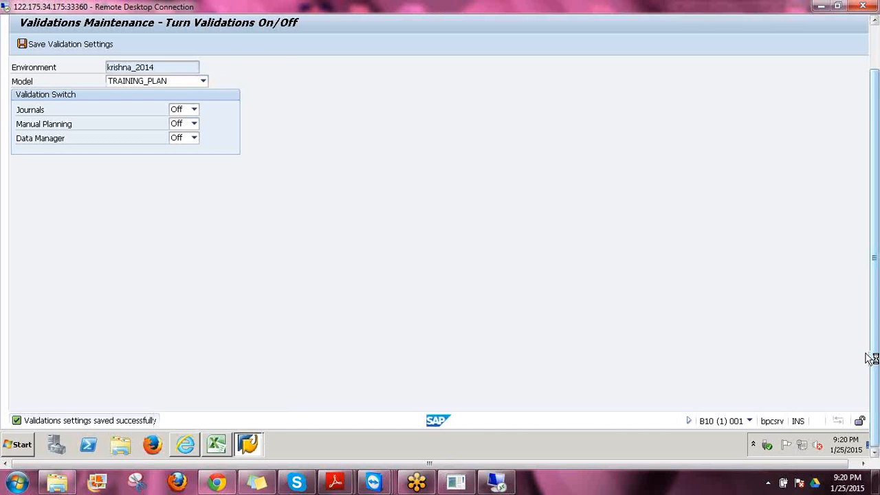
pyautogui.moveTo(872, 354); pyautogui.dragTo(870, 303)
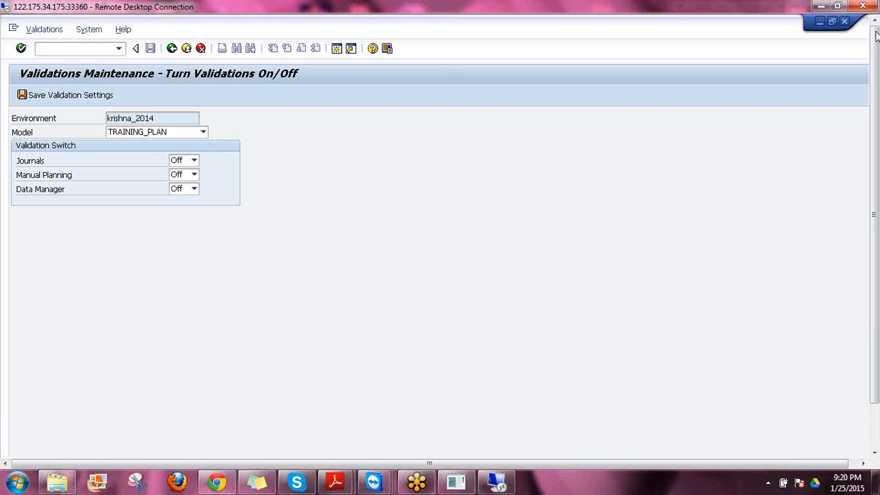
pyautogui.press('F1')
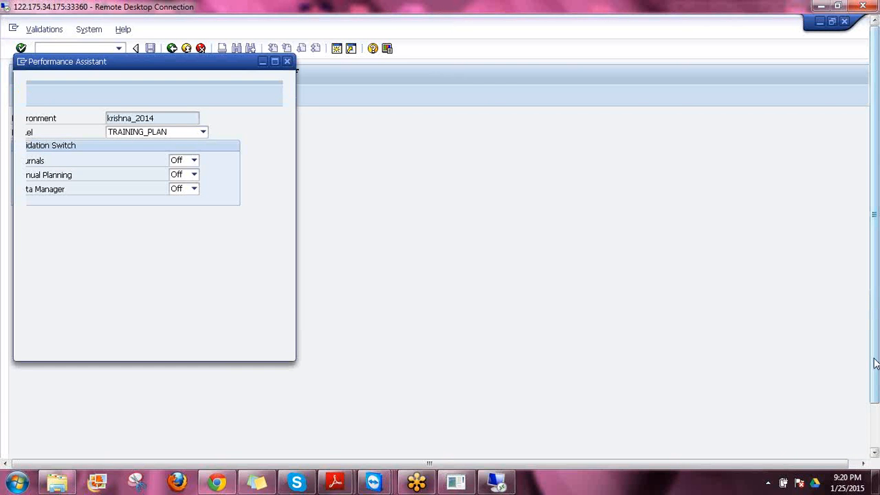
pyautogui.moveTo(873, 372); pyautogui.dragTo(870, 409)
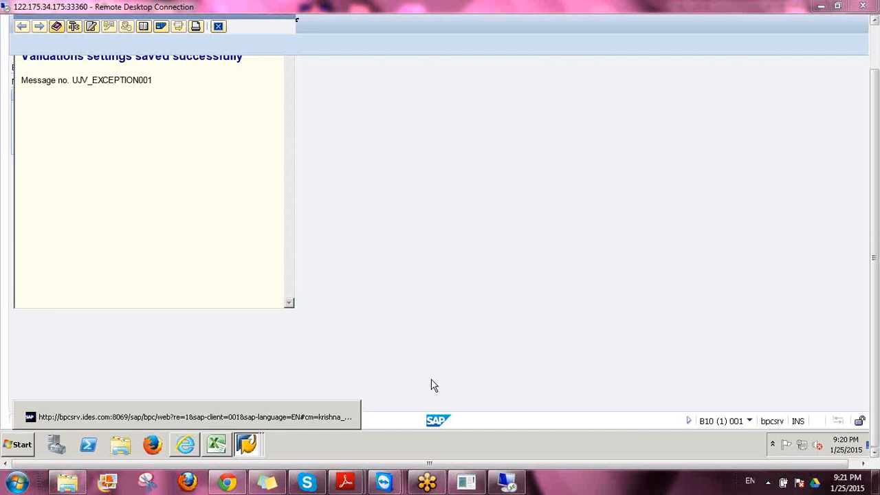
pyautogui.click(245, 444)
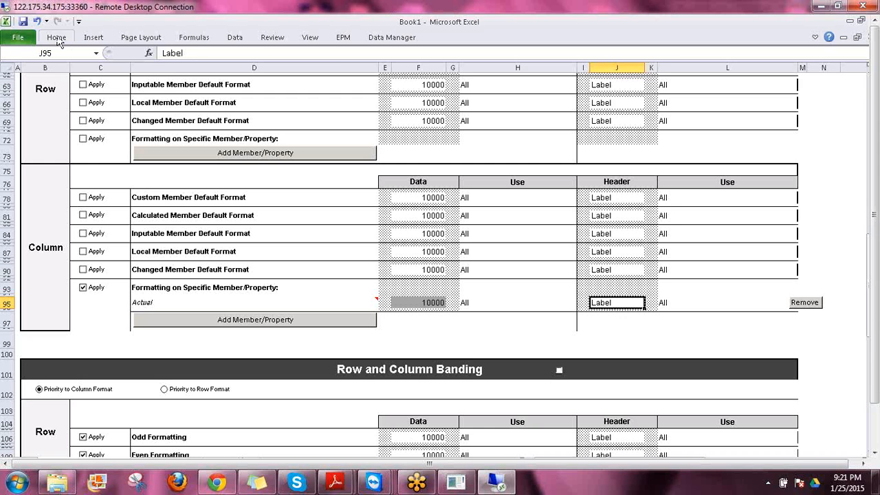
# - Fill the header format cell of the Actual member with the standard orange colour
pyautogui.click(57, 39)
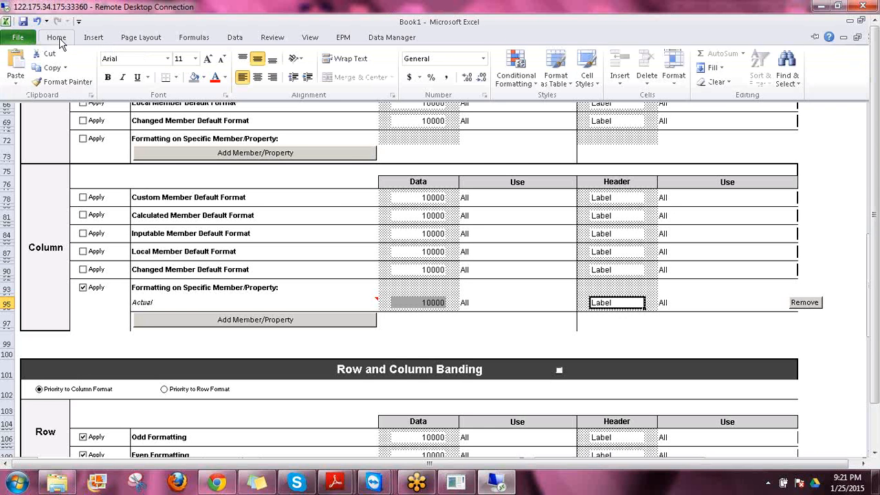
pyautogui.click(204, 78)
pyautogui.click(215, 172)
# - Lock the Actual member's data format cell with the EPM Lock Selected Cells option and check its lock options
pyautogui.click(428, 303)
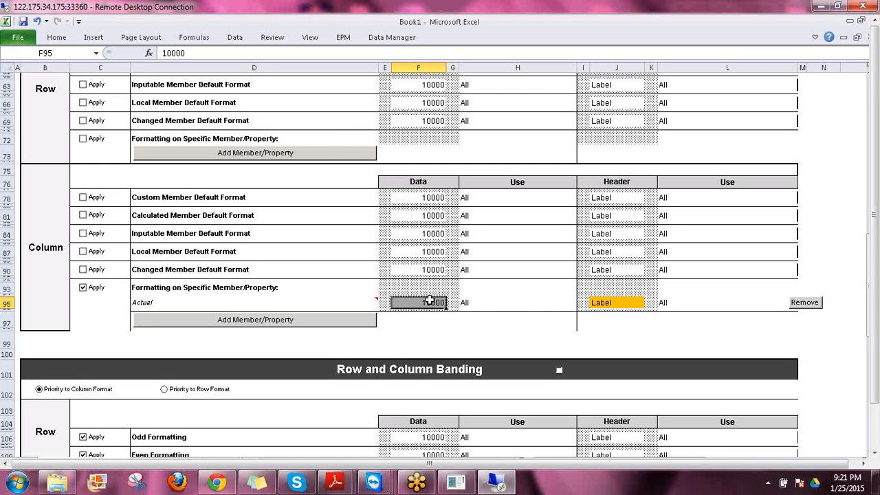
pyautogui.rightClick(428, 303)
pyautogui.moveTo(482, 83)
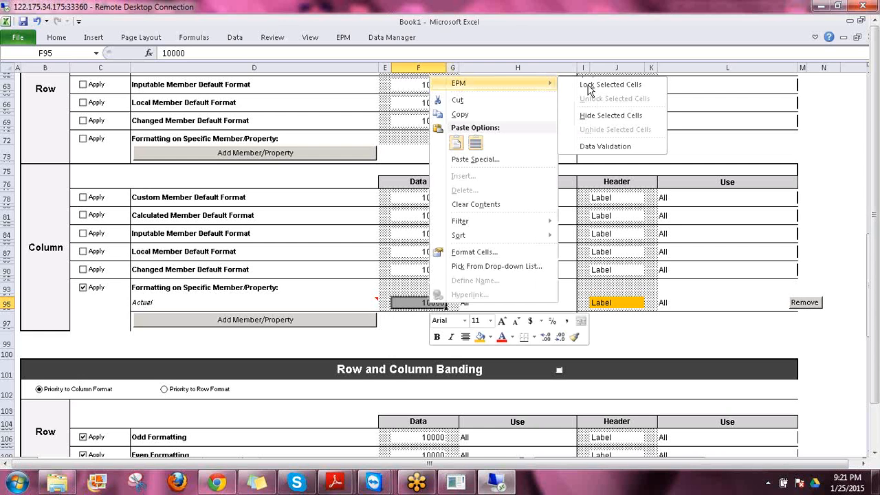
pyautogui.click(588, 86)
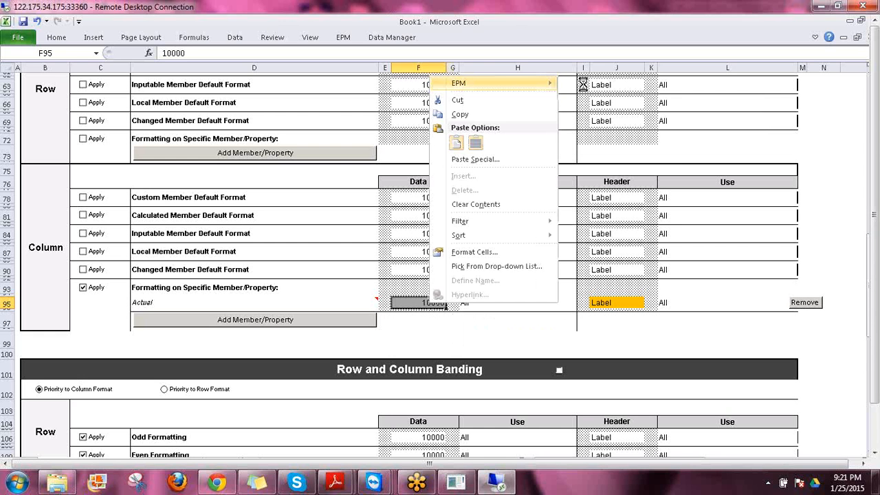
pyautogui.click(583, 84)
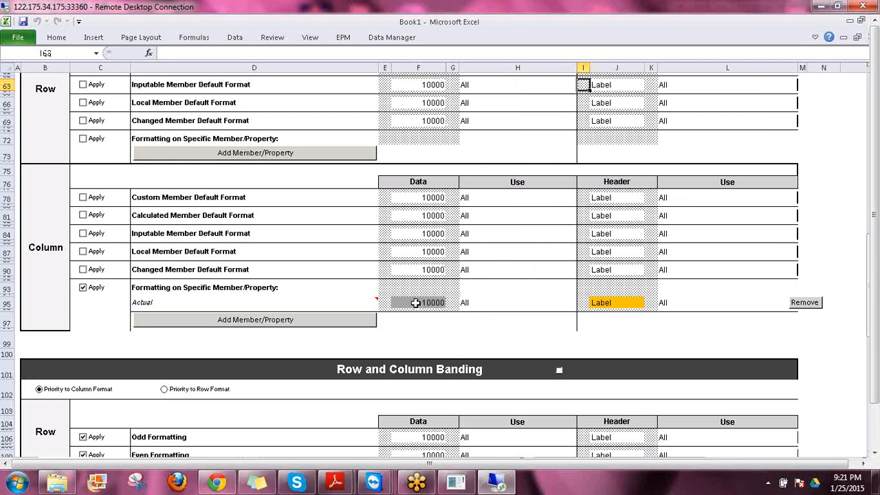
pyautogui.click(416, 303)
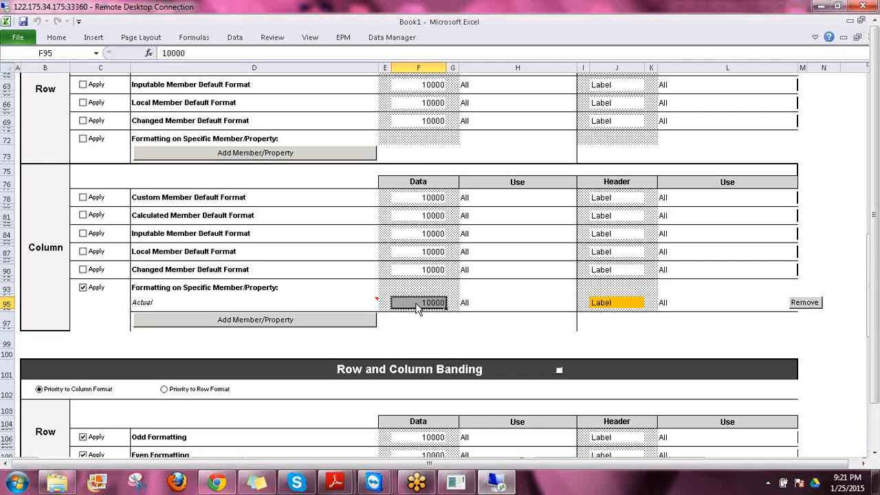
pyautogui.rightClick(415, 302)
pyautogui.moveTo(481, 84)
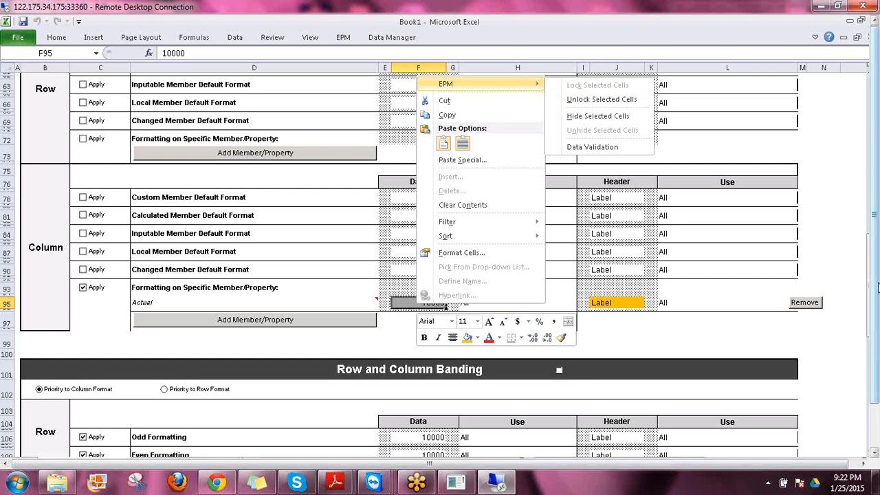
# - Turn on Apply Dynamic Formatting in the options of the Sheet1 report, with EPMFormattingSheet as the default formatting sheet
pyautogui.moveTo(878, 288); pyautogui.dragTo(878, 399)
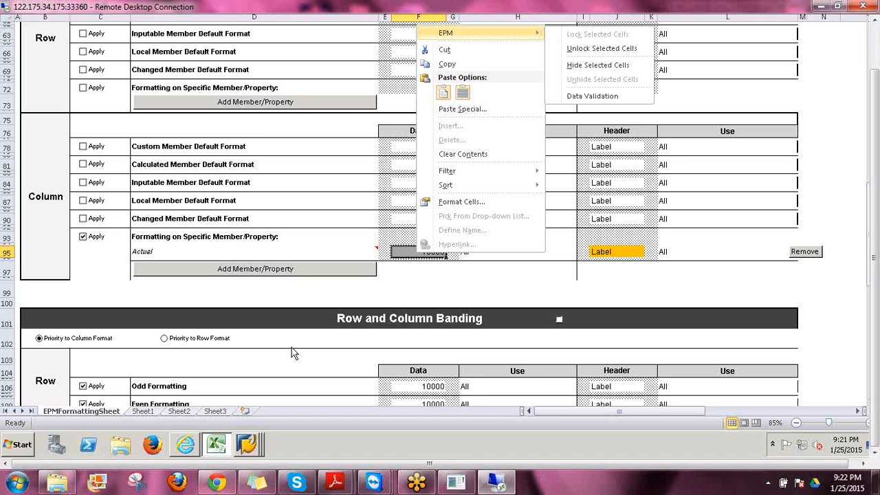
pyautogui.click(141, 410)
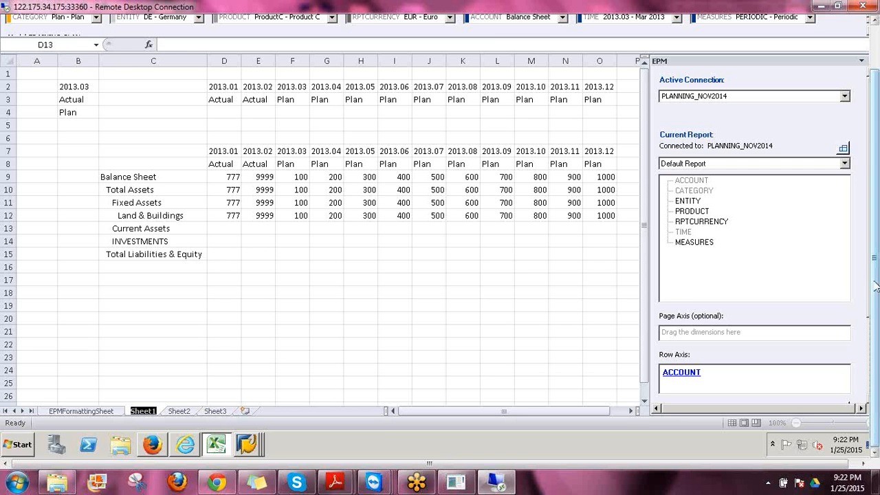
pyautogui.moveTo(877, 287); pyautogui.dragTo(870, 268)
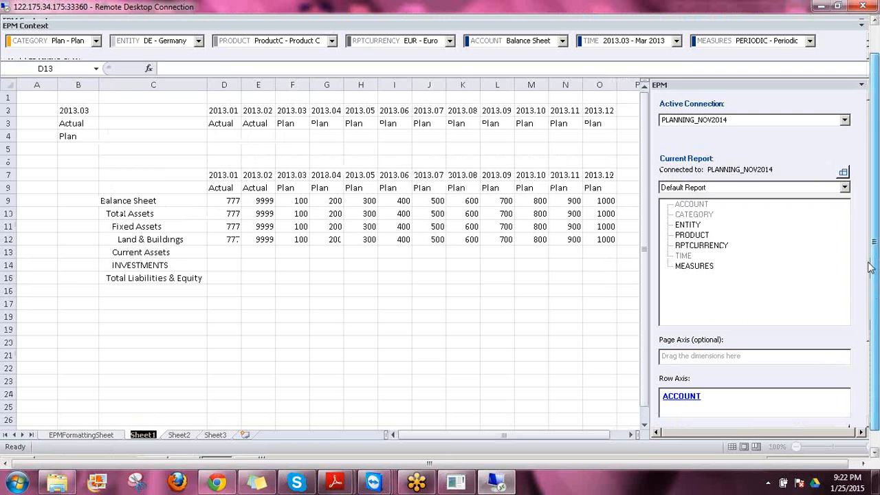
pyautogui.moveTo(870, 268); pyautogui.dragTo(870, 241)
pyautogui.click(292, 344)
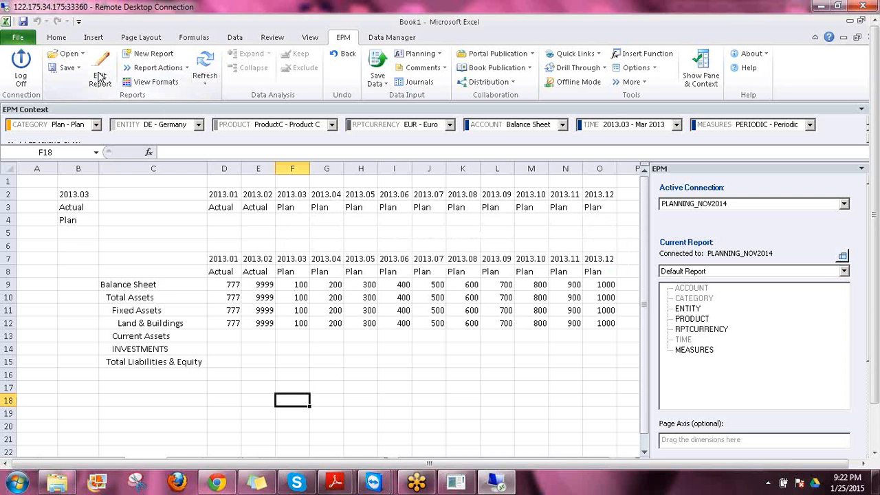
pyautogui.click(100, 78)
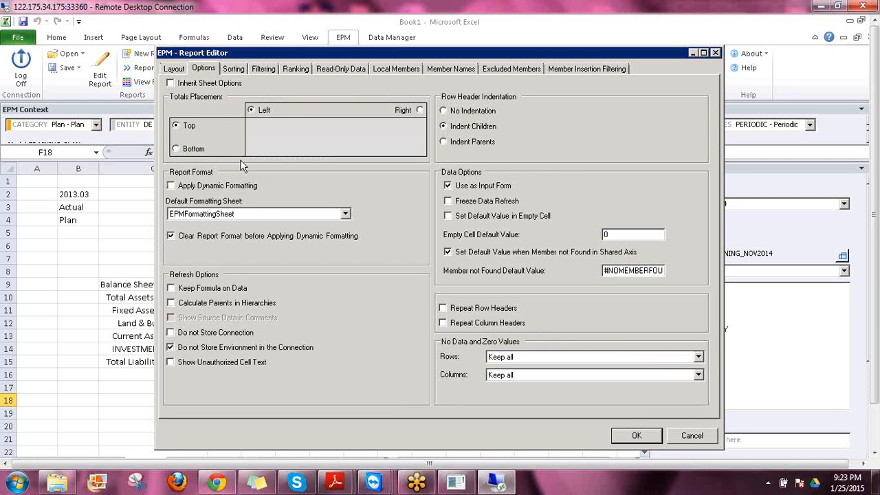
pyautogui.click(172, 186)
pyautogui.click(172, 186)
pyautogui.click(625, 436)
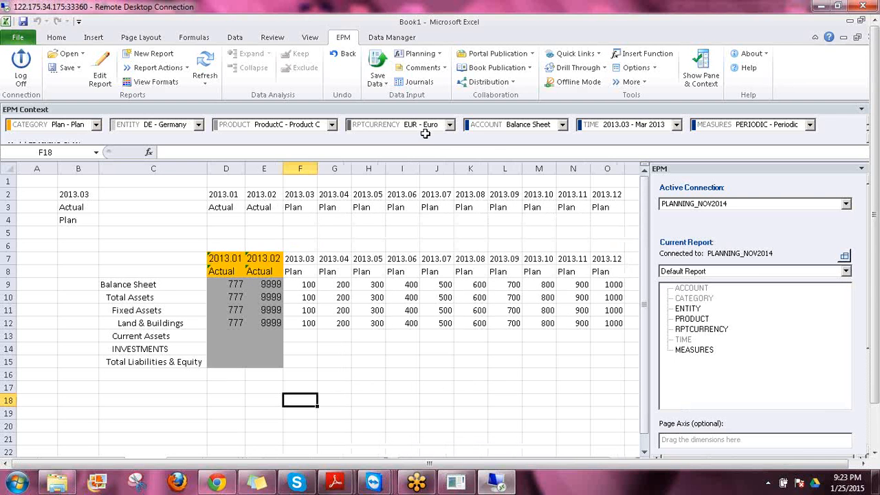
# - Set the TIME context member to 2013.06 and refresh the report
pyautogui.click(629, 130)
pyautogui.click(621, 164)
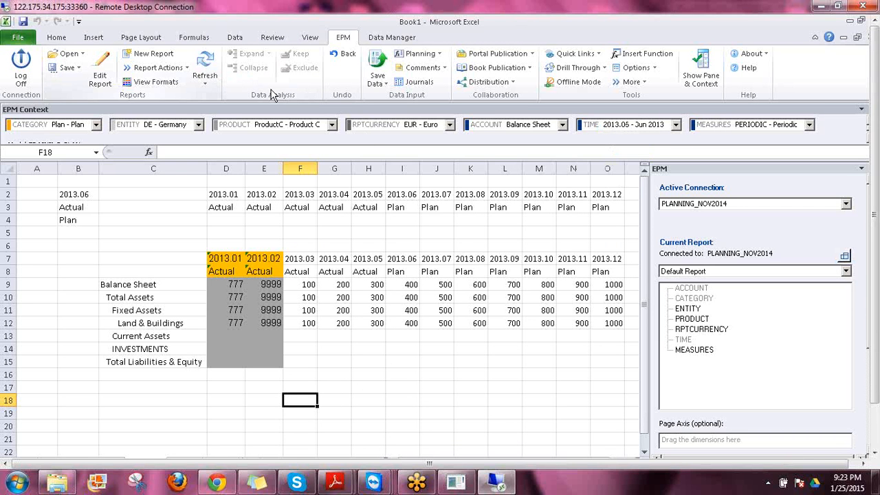
pyautogui.click(203, 61)
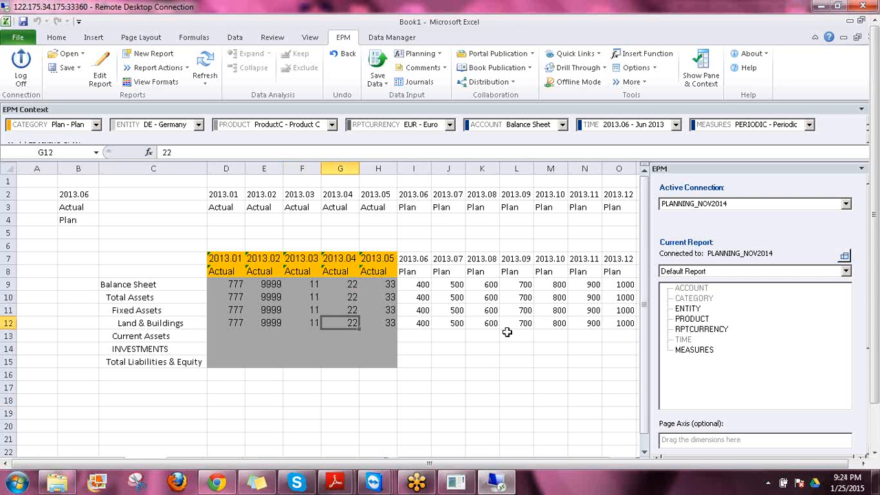
# - Enter 777 as the Actual value for Land & Buildings in 2013.04 to test the locked column
pyautogui.write('777')
pyautogui.press('Return')
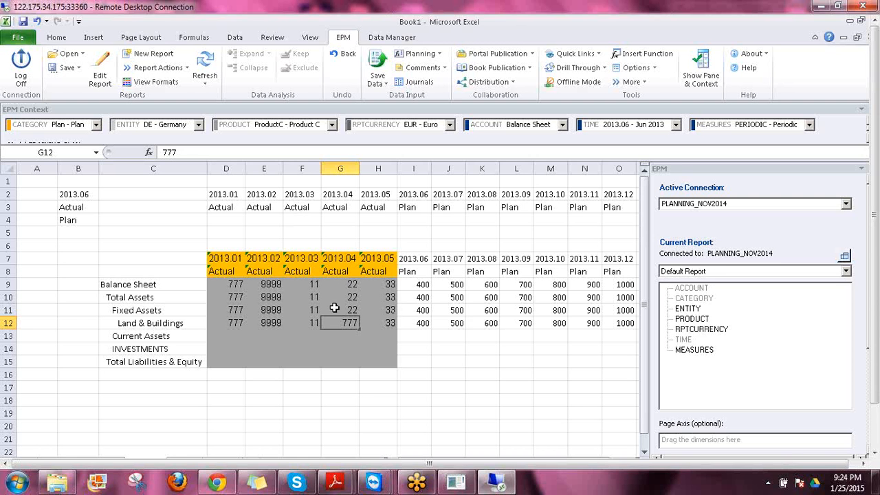
pyautogui.press('Down')
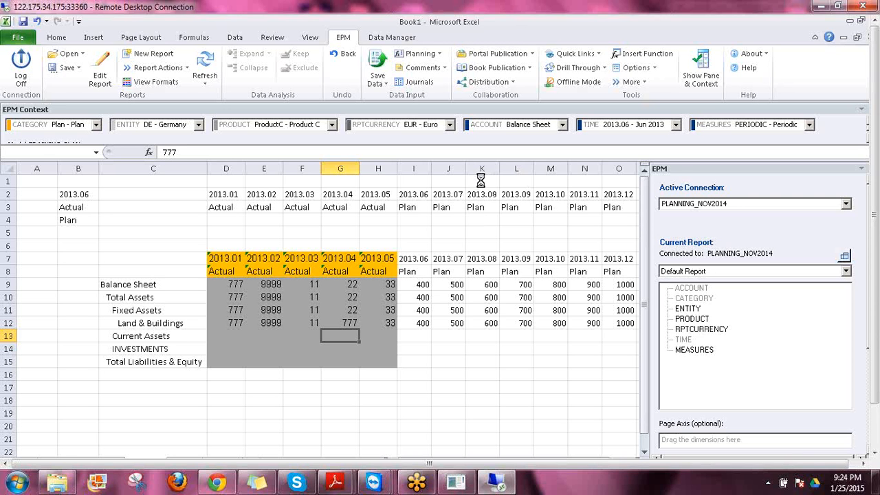
# - Protect the active worksheet in the EPM sheet options, entering and confirming a protection password
pyautogui.click(655, 68)
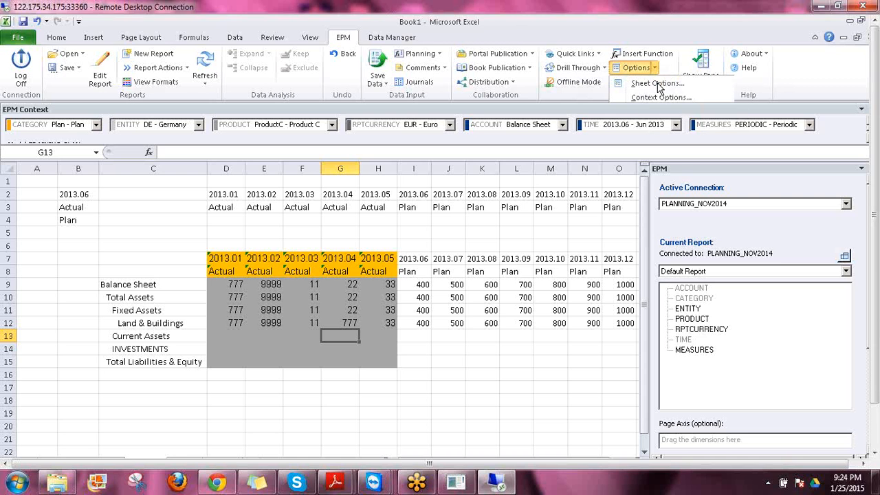
pyautogui.click(658, 84)
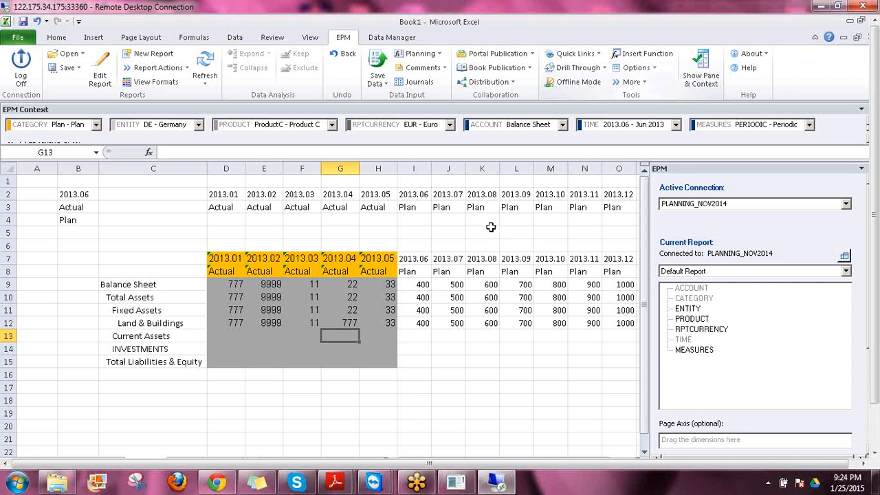
pyautogui.click(654, 68)
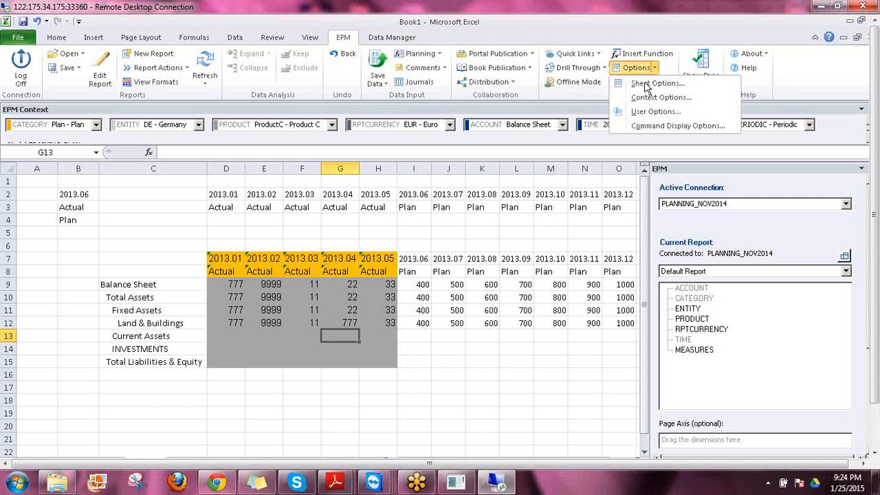
pyautogui.click(645, 83)
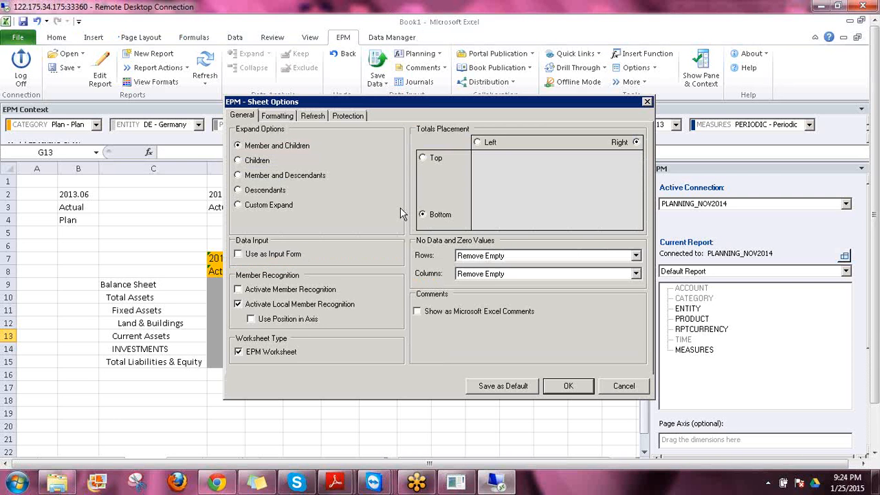
pyautogui.click(349, 117)
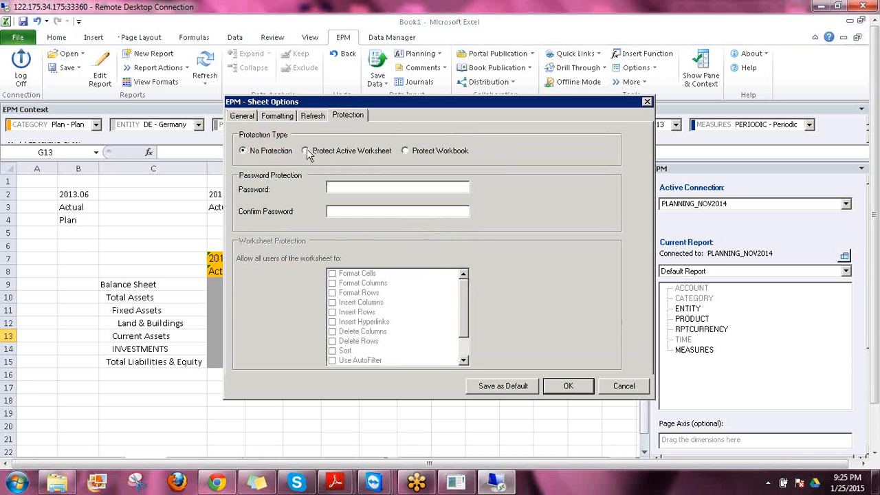
pyautogui.click(335, 189)
pyautogui.write('aaa')
pyautogui.click(344, 212)
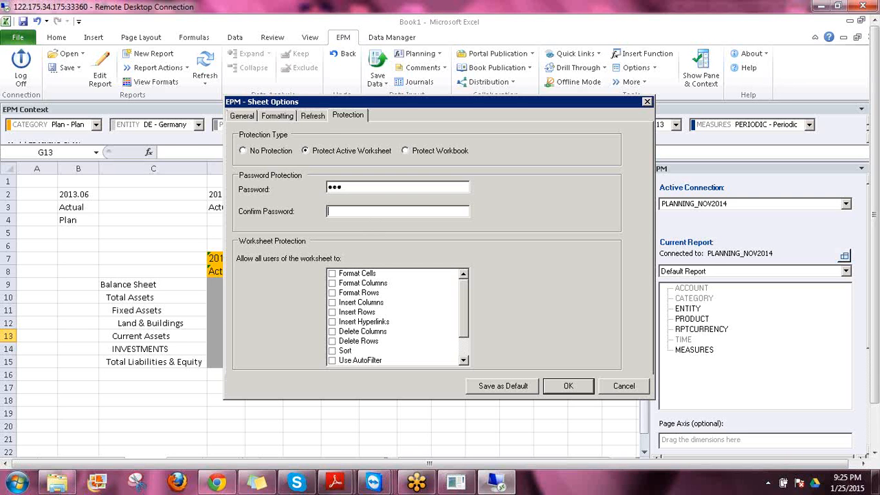
pyautogui.write('aaa')
pyautogui.click(554, 385)
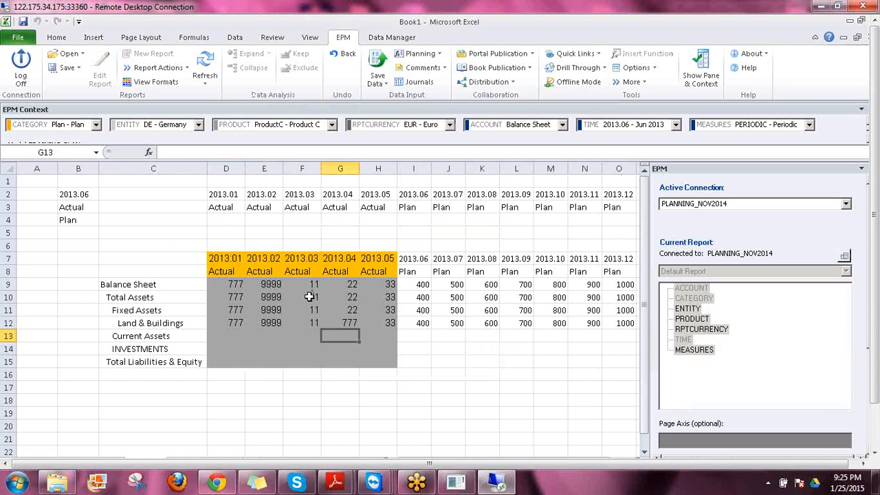
pyautogui.click(349, 310)
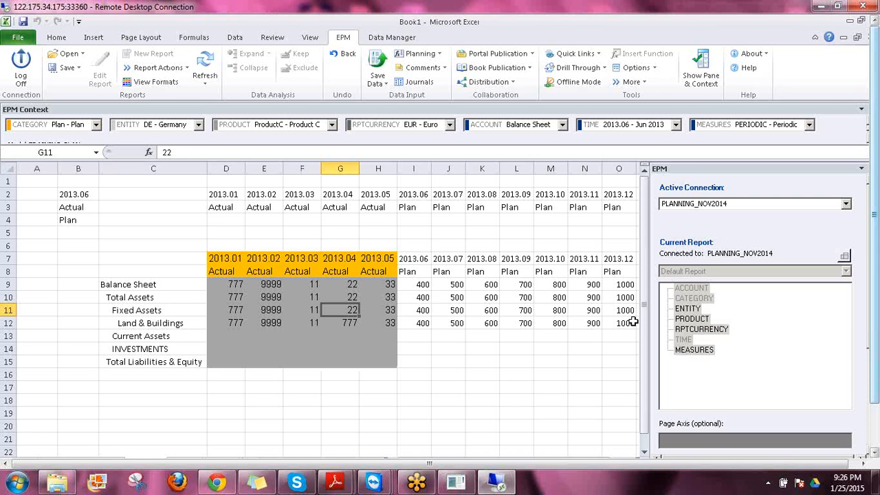
pyautogui.click(455, 483)
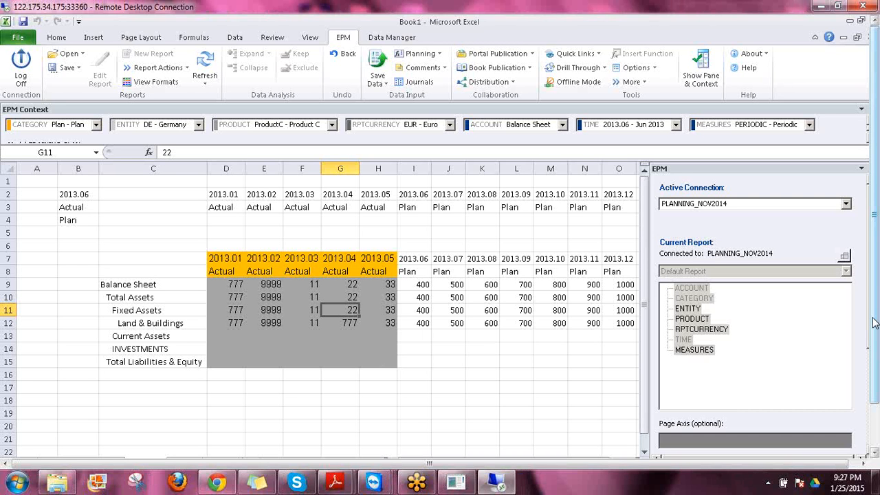
pyautogui.moveTo(874, 323); pyautogui.dragTo(876, 364)
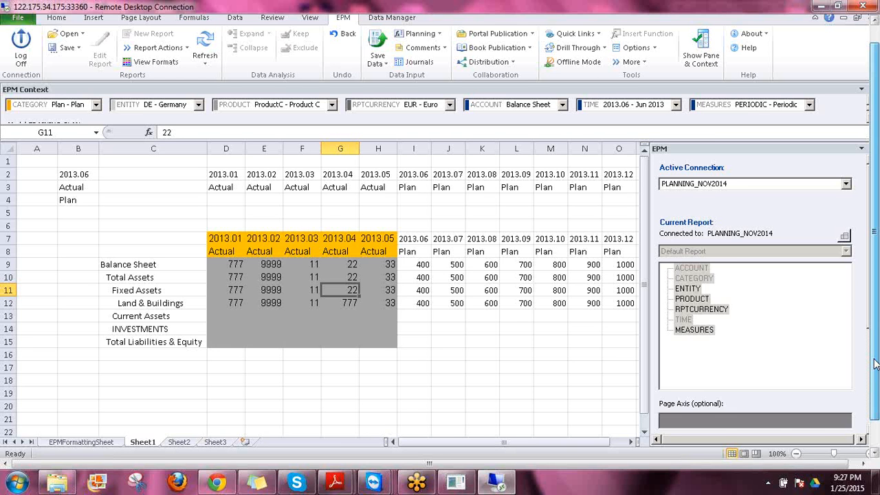
pyautogui.moveTo(875, 365); pyautogui.dragTo(876, 396)
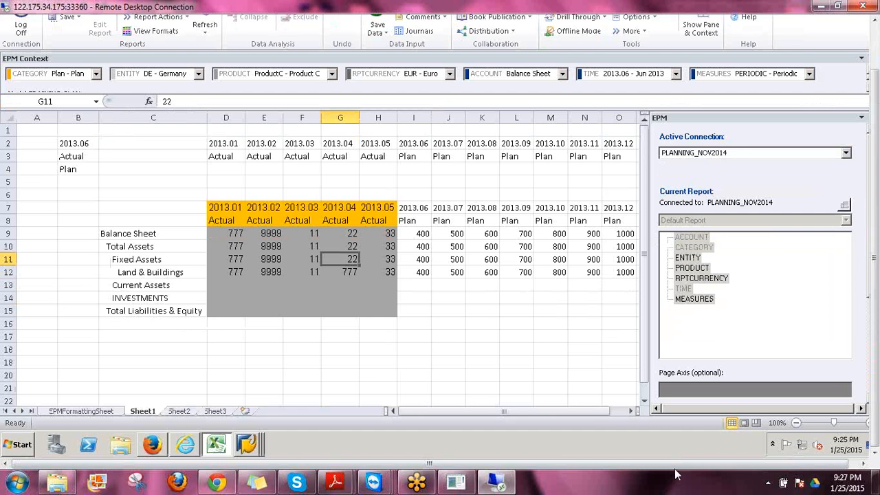
# - Switch to the TeamViewer session and reconnect to the remote desktop with the Administrator password, accepting the certificate without being asked again
pyautogui.moveTo(380, 487)
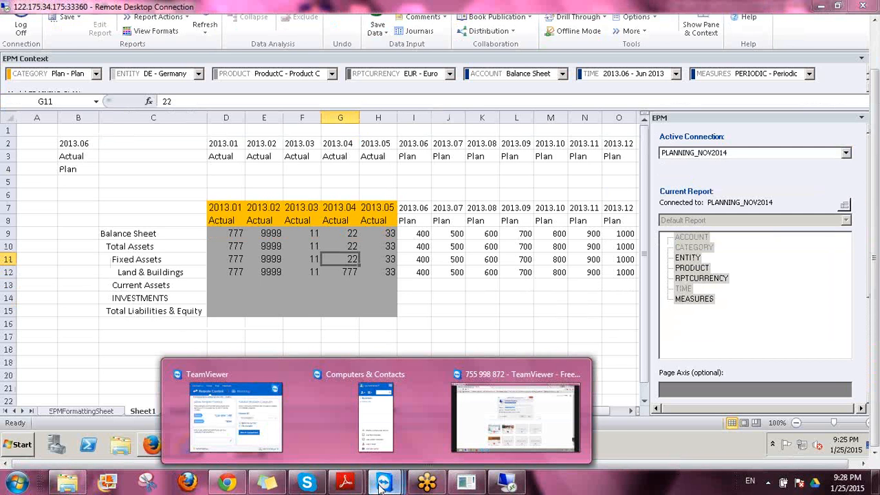
pyautogui.click(499, 417)
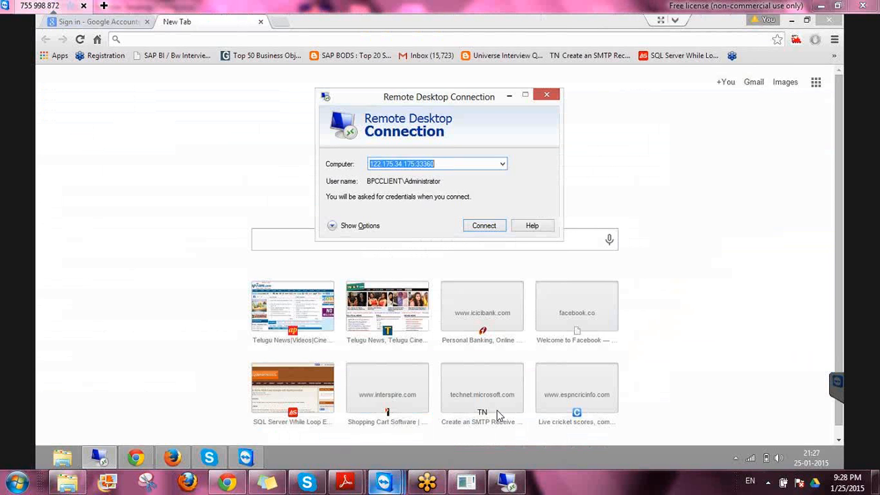
pyautogui.press('Return')
pyautogui.write('********')
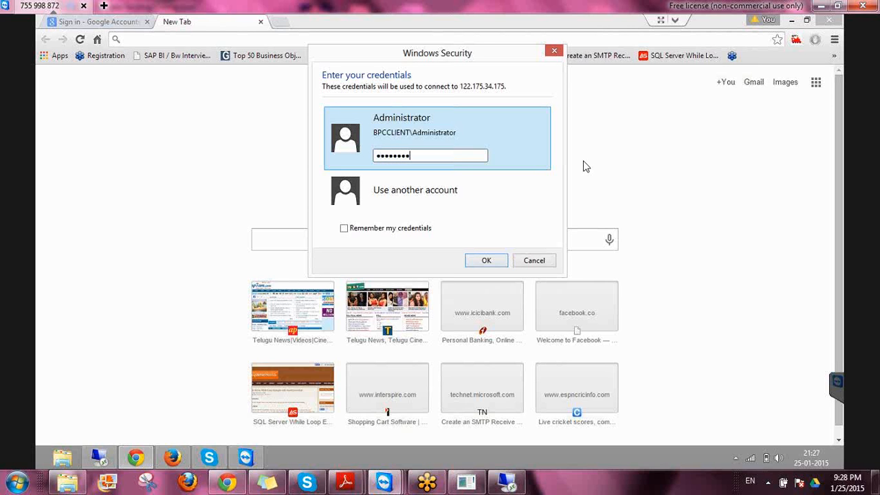
pyautogui.press('Return')
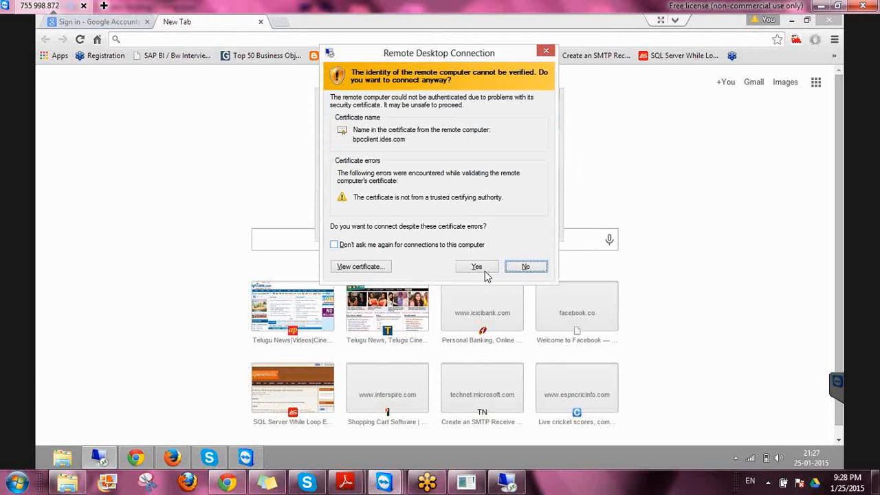
pyautogui.hotkey('alt', 'd')
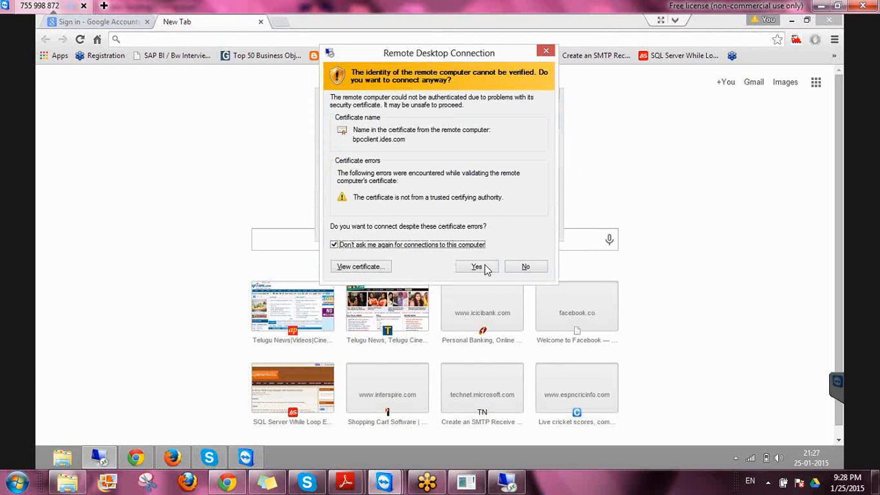
pyautogui.click(477, 268)
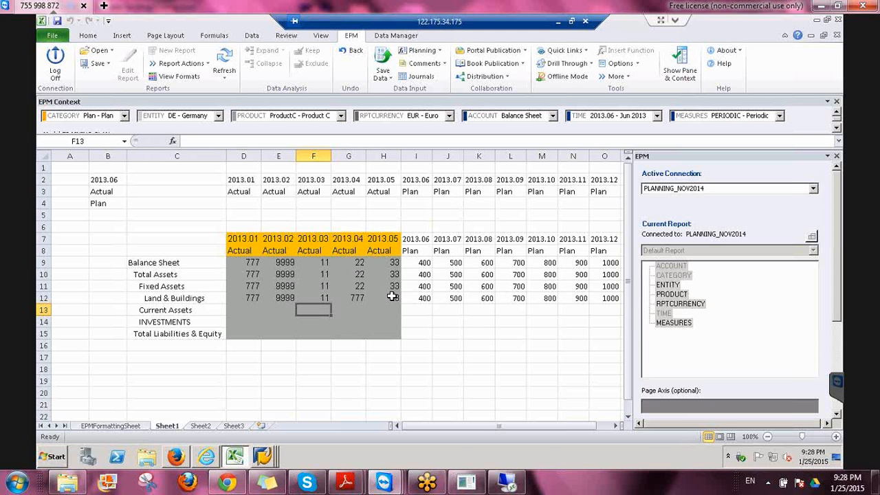
# - Try to delete the Actual value for Land & Buildings in 2013.05 to test the sheet protection
pyautogui.click(392, 297)
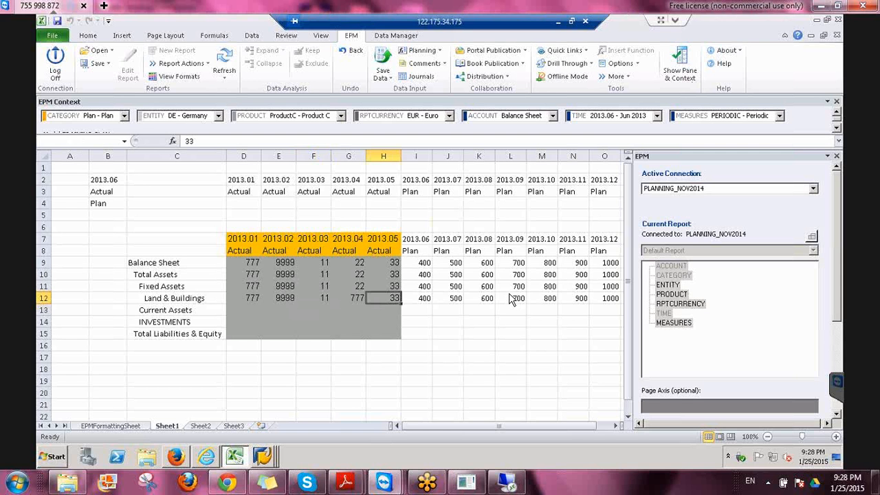
pyautogui.press('Delete')
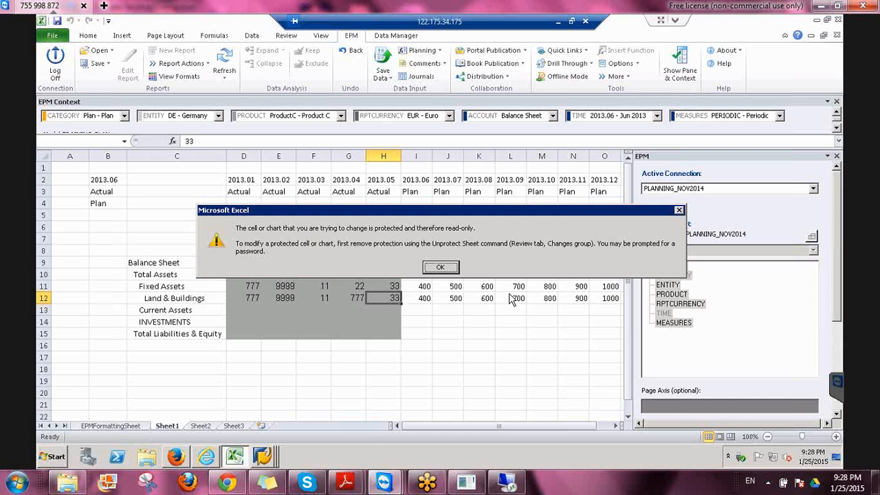
pyautogui.click(442, 267)
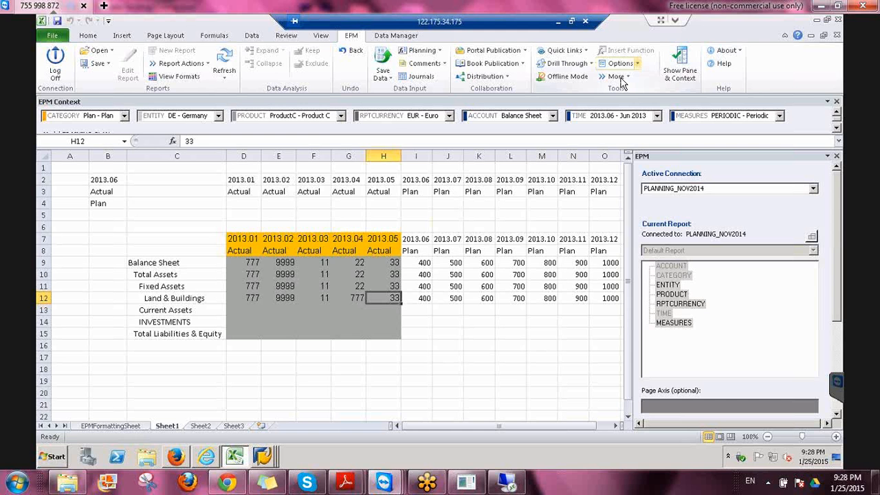
# - Try to open the protected worksheet's EPM sheet options to remove the protection
pyautogui.click(621, 63)
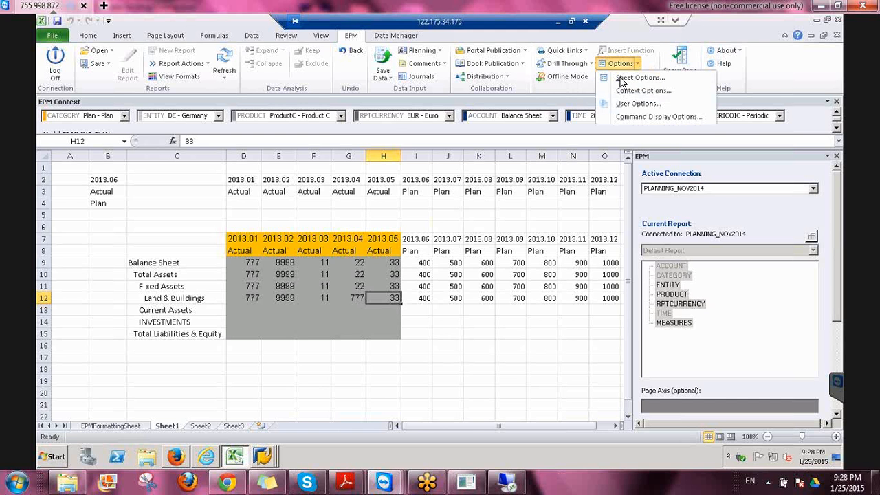
pyautogui.click(622, 78)
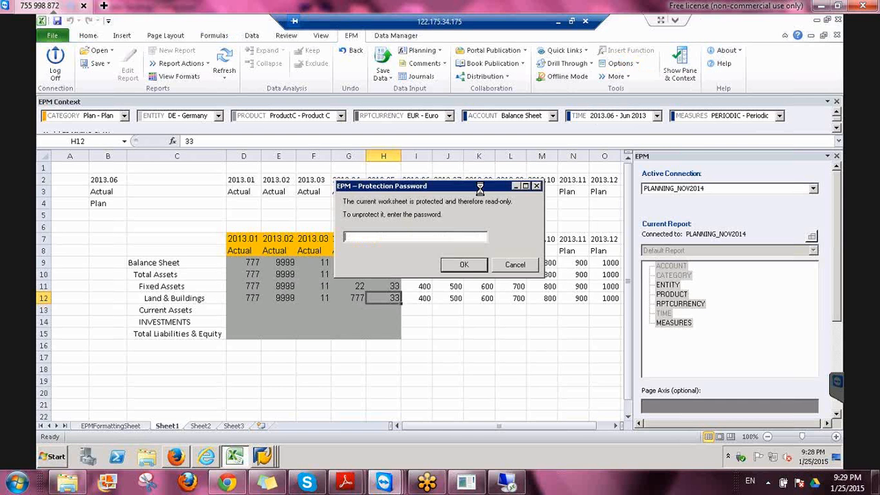
pyautogui.click(465, 265)
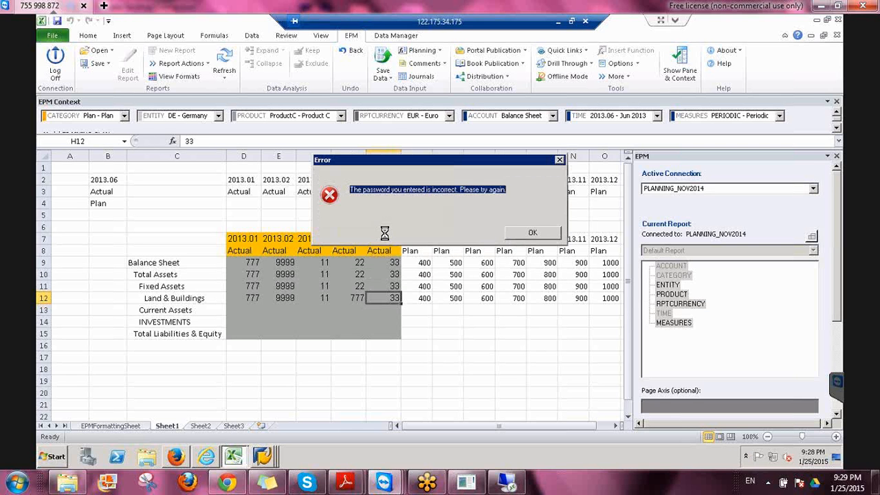
pyautogui.press('Return')
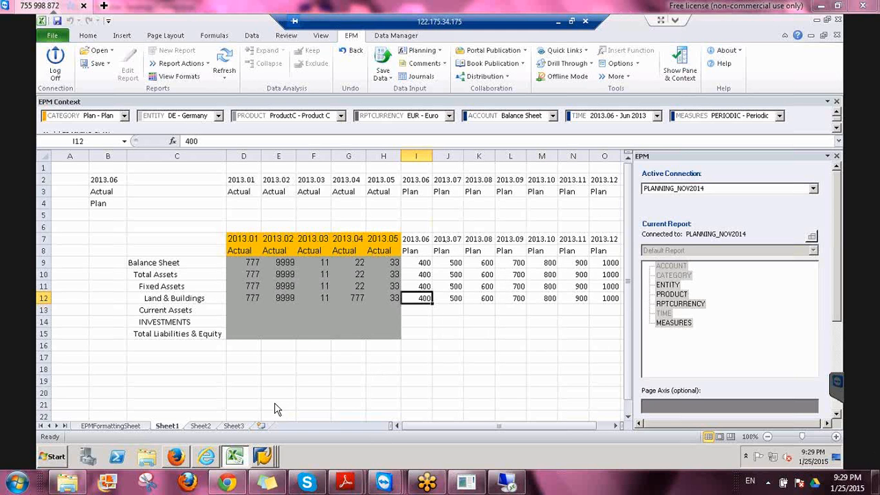
pyautogui.click(501, 319)
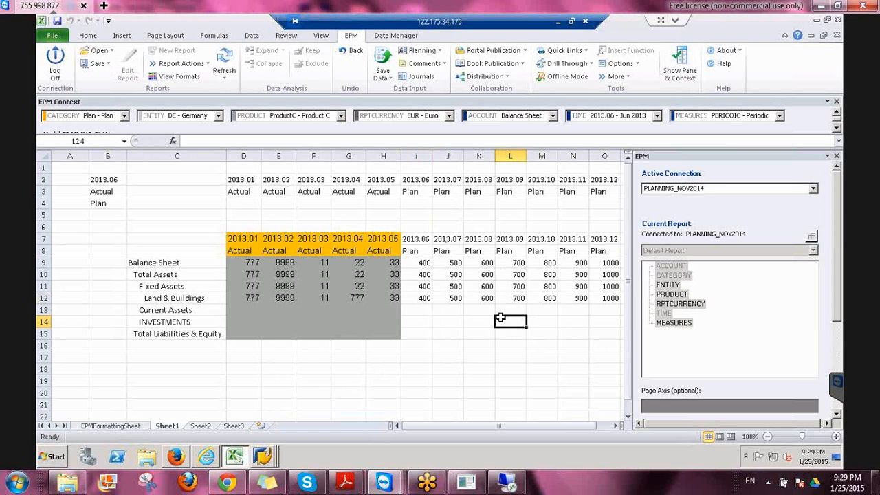
pyautogui.click(484, 297)
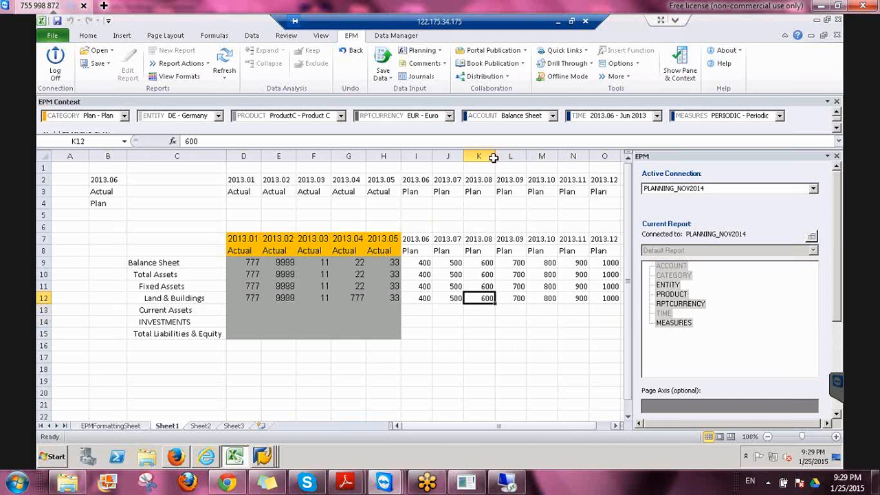
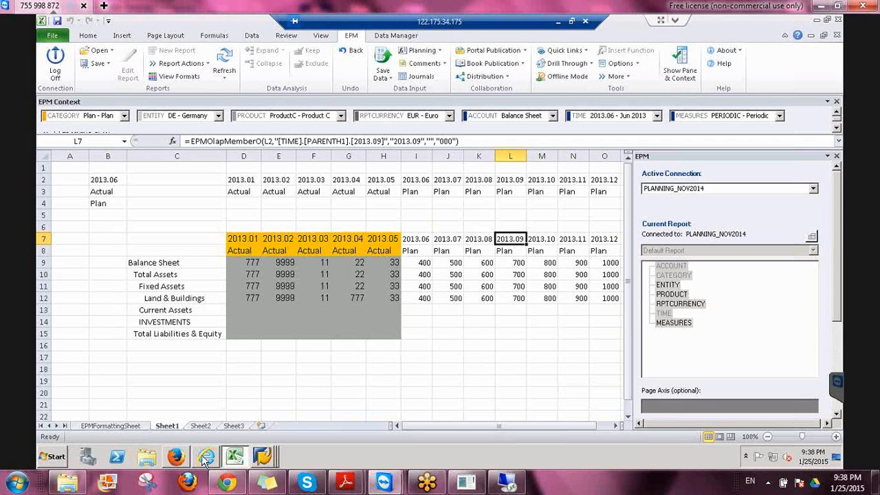
# - Switch to Planning and Consolidation in Internet Explorer, review the Use as Source of Data setting of the TRAINING_PLAN model and close the model
pyautogui.click(205, 457)
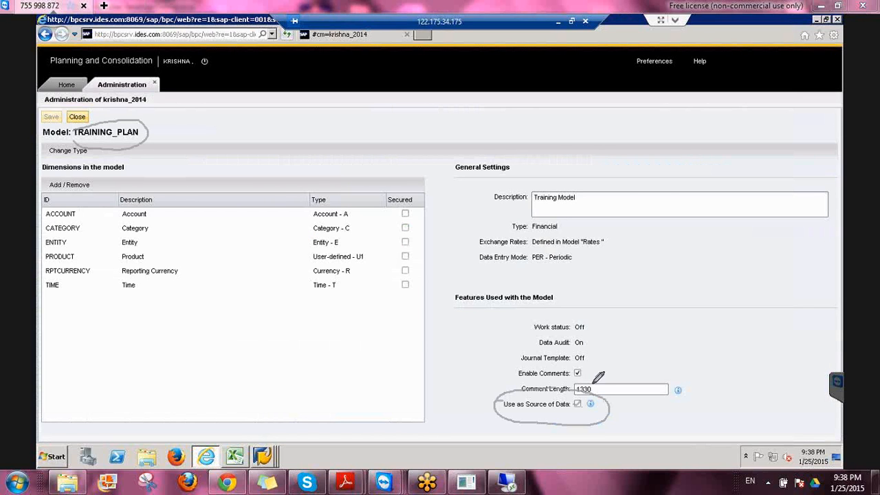
pyautogui.moveTo(518, 399)
pyautogui.mouseDown()
pyautogui.moveTo(171, 177)
pyautogui.moveTo(182, 170)
pyautogui.mouseUp()
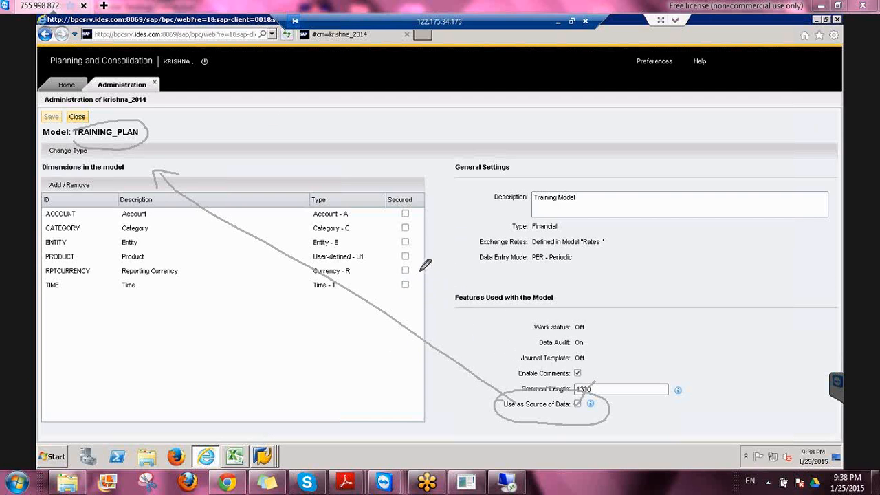
pyautogui.click(703, 299)
pyautogui.moveTo(525, 411); pyautogui.dragTo(546, 397)
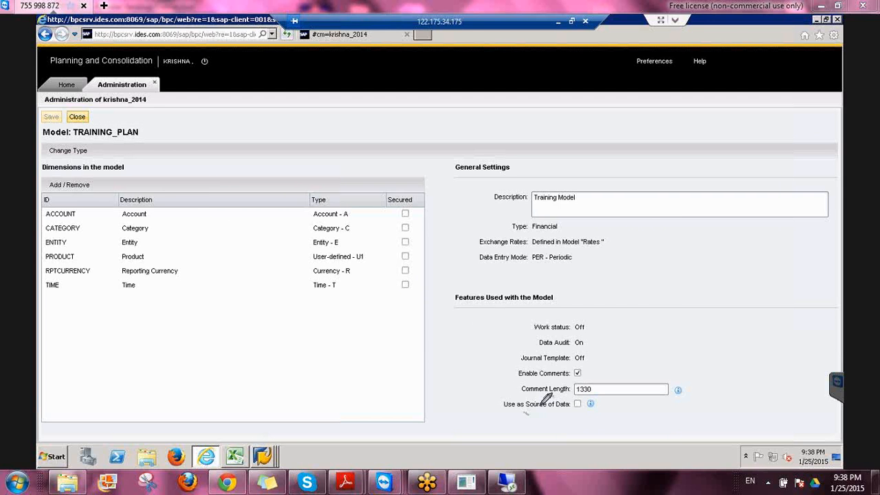
pyautogui.click(702, 301)
pyautogui.click(702, 235)
pyautogui.click(81, 118)
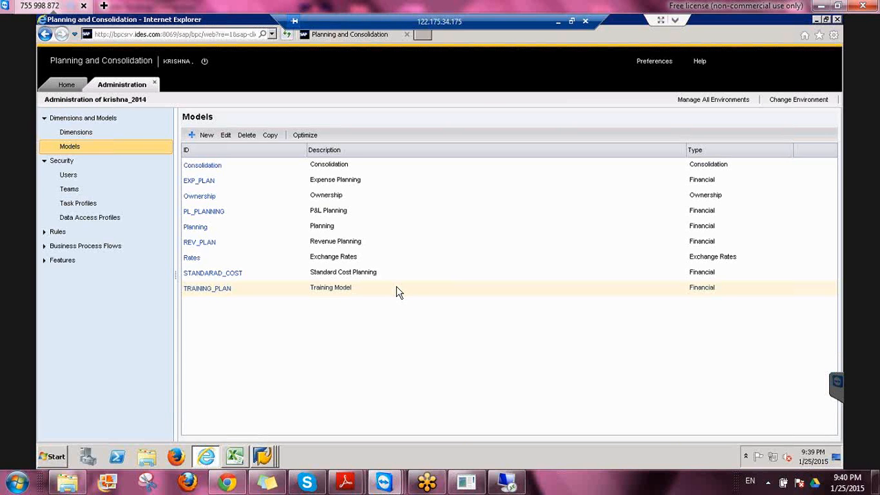
# - Open the Work Status feature and examine the work states and the data locking settings by model
pyautogui.click(397, 289)
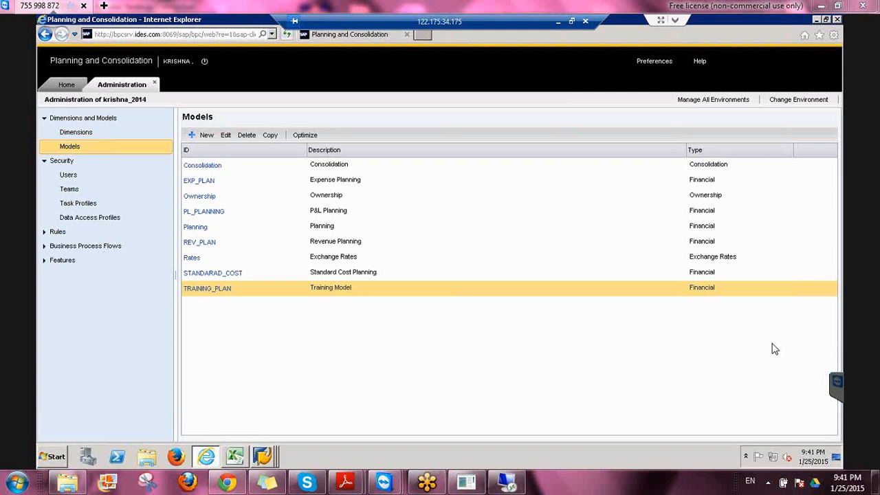
pyautogui.click(43, 260)
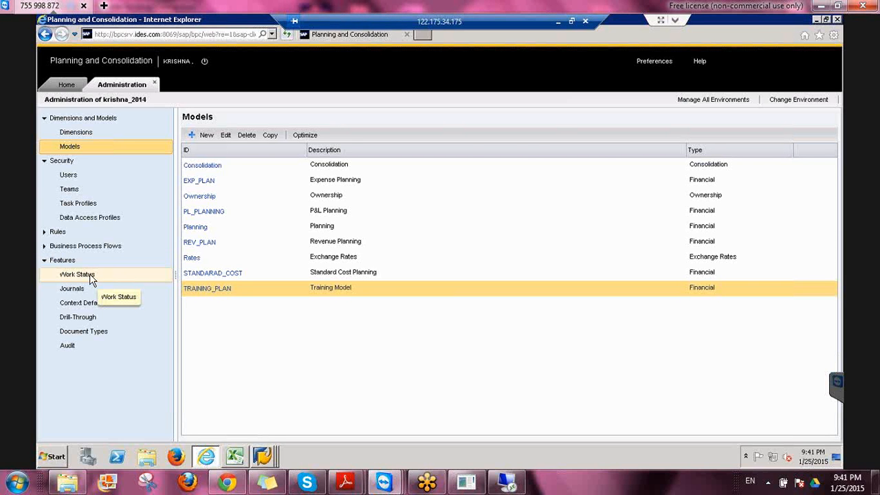
pyautogui.click(89, 275)
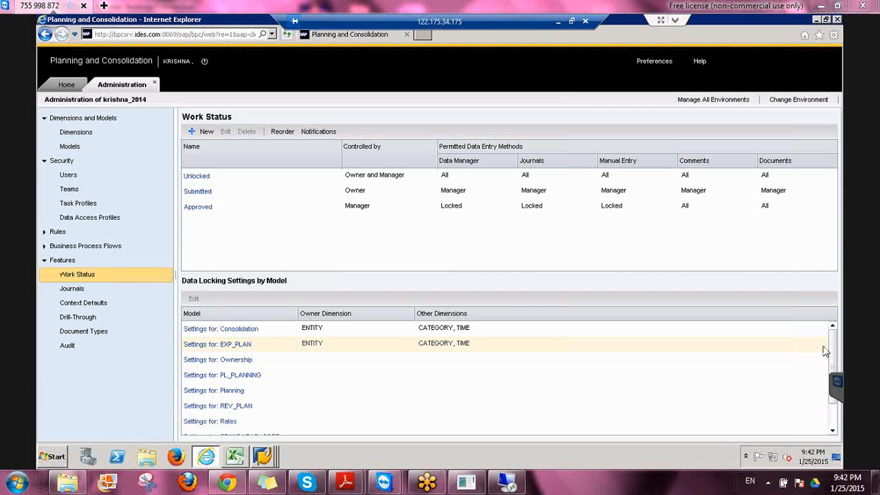
pyautogui.doubleClick(751, 339)
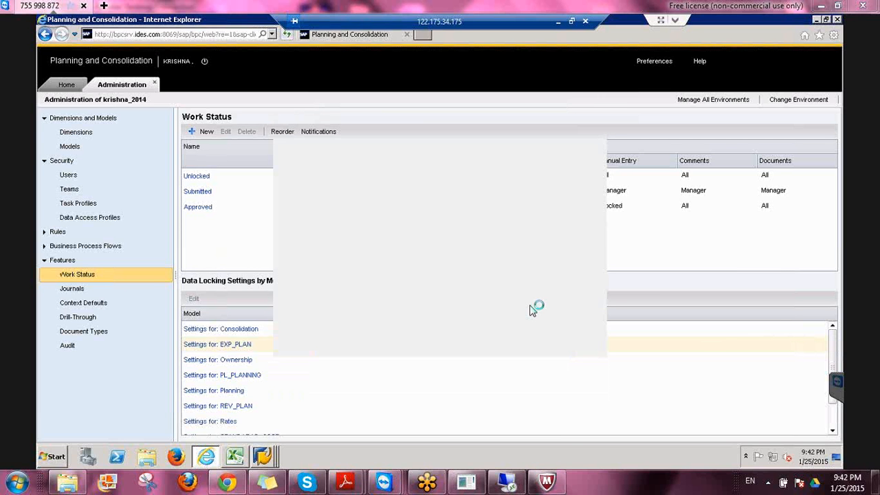
# - Review the Light and Full Optimization modes offered for the TRAINING_PLAN model and leave without optimizing it
pyautogui.click(440, 336)
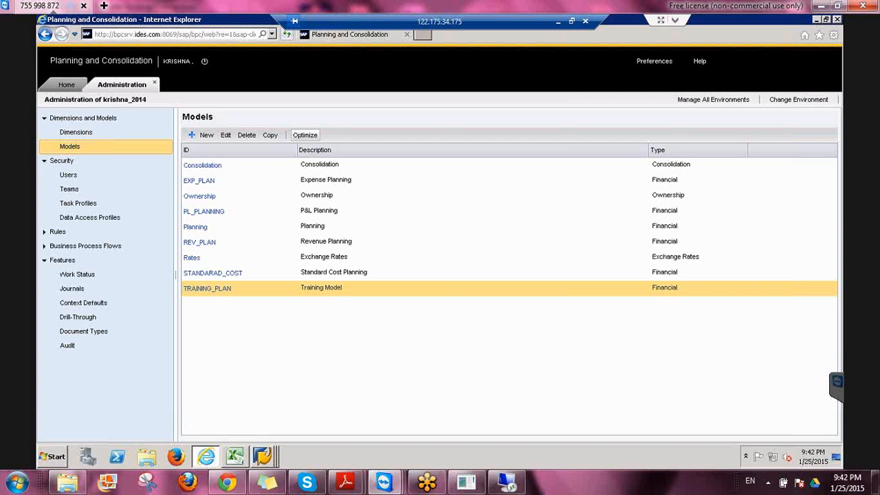
pyautogui.click(305, 136)
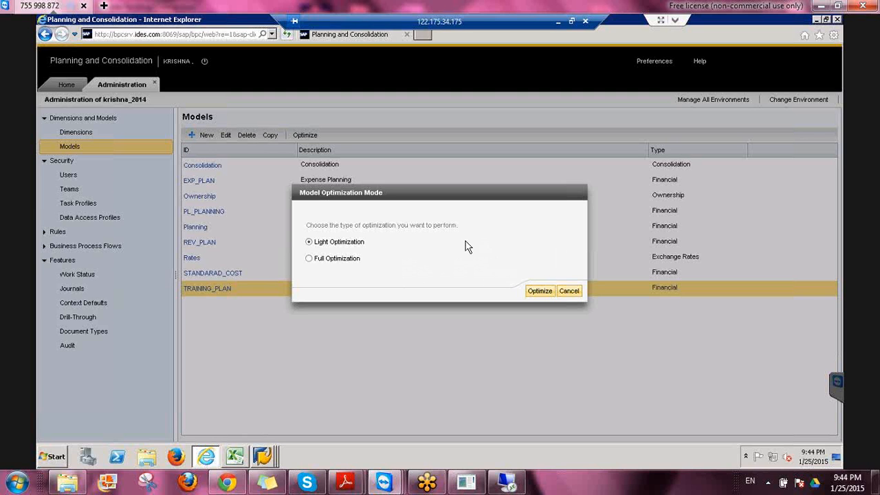
pyautogui.click(568, 291)
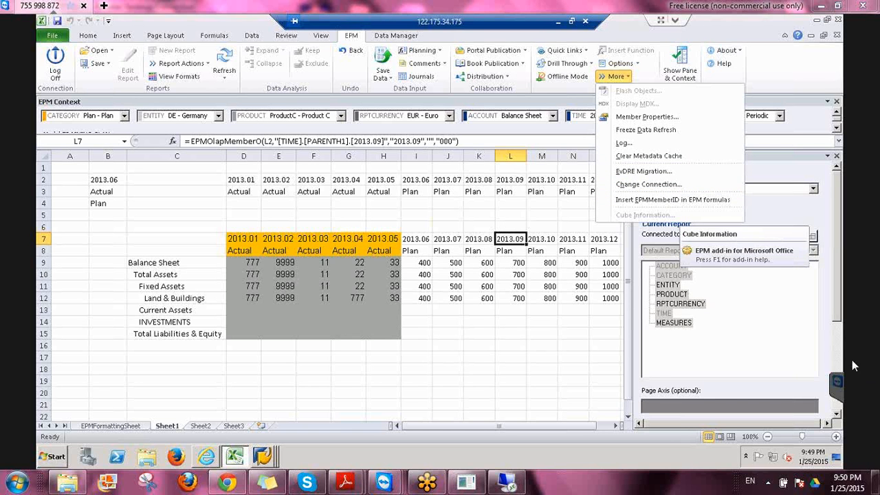
pyautogui.click(798, 200)
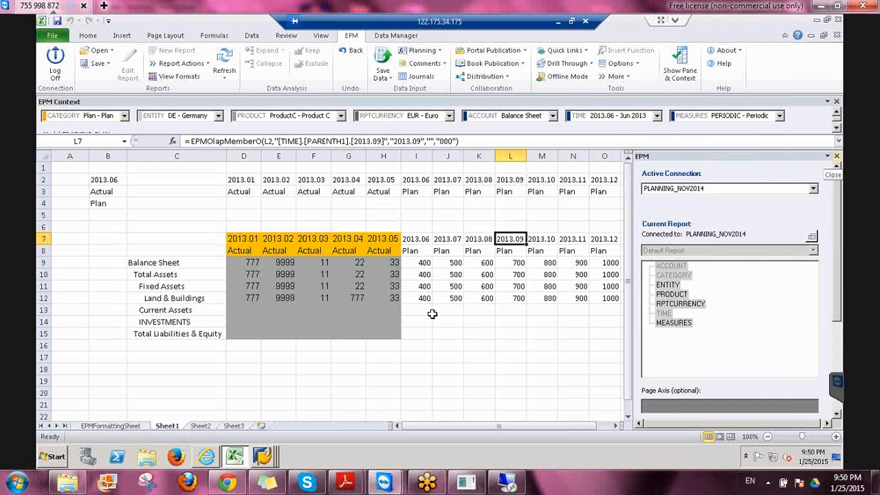
pyautogui.click(387, 299)
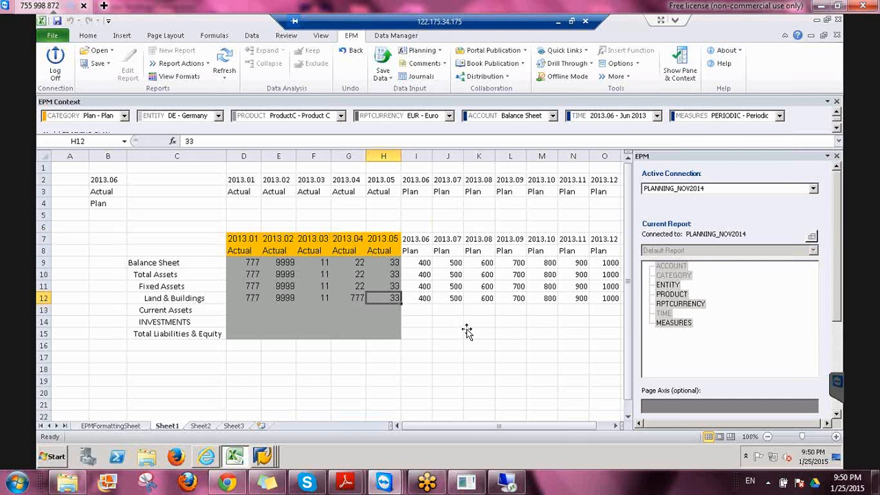
pyautogui.click(450, 287)
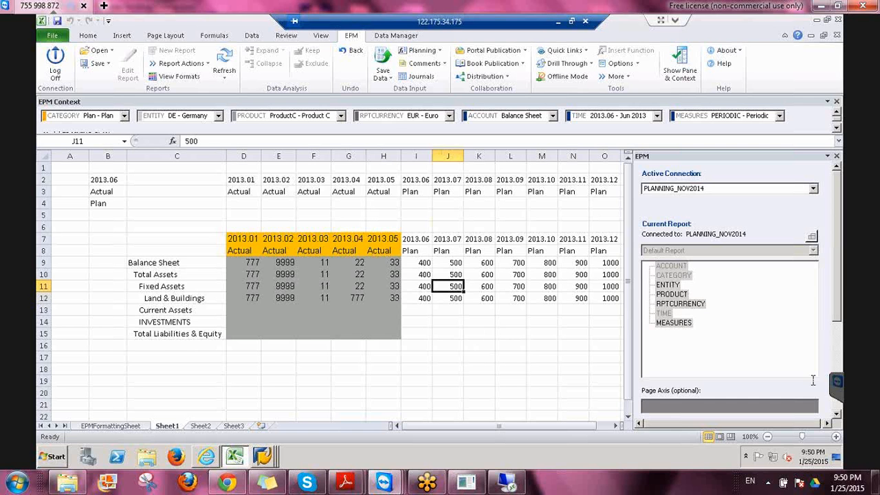